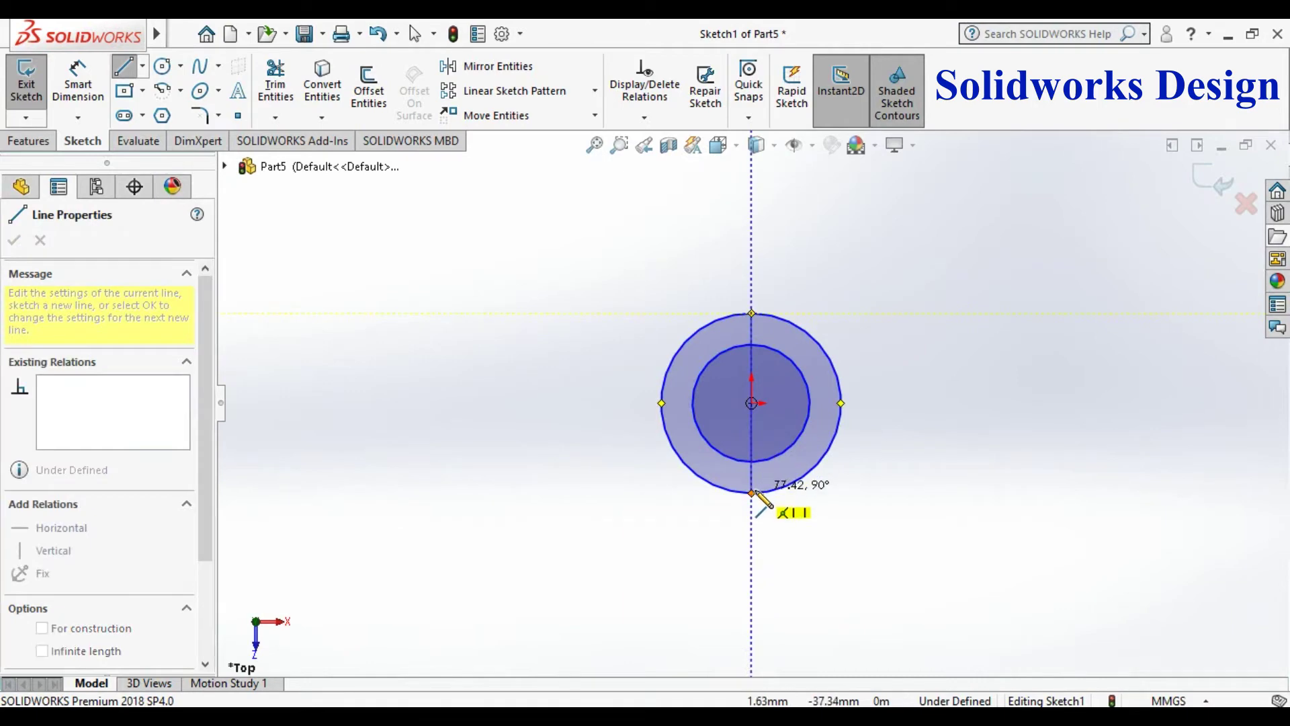
# - Finish the vertical diameter line across the outer circle and trim the sketch to a closed half ring on the positive X side
pyautogui.click(752, 493)
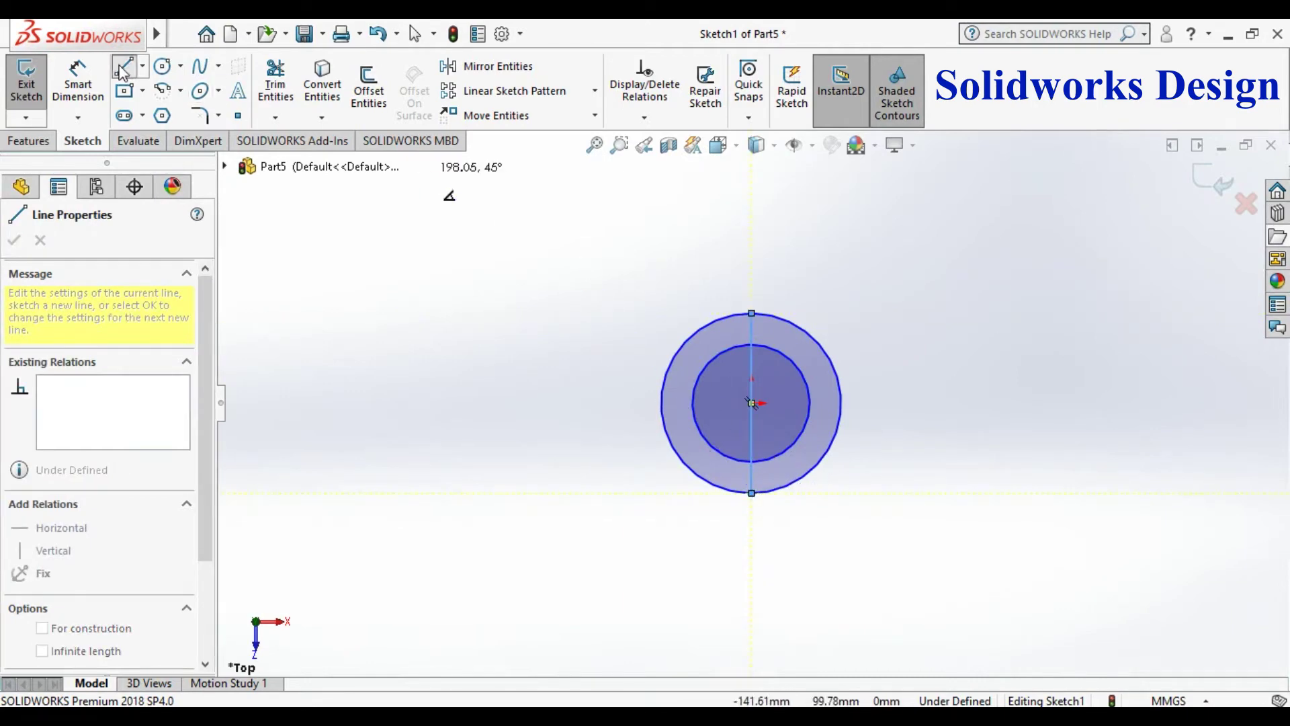
pyautogui.click(272, 88)
pyautogui.moveTo(659, 347); pyautogui.dragTo(736, 391)
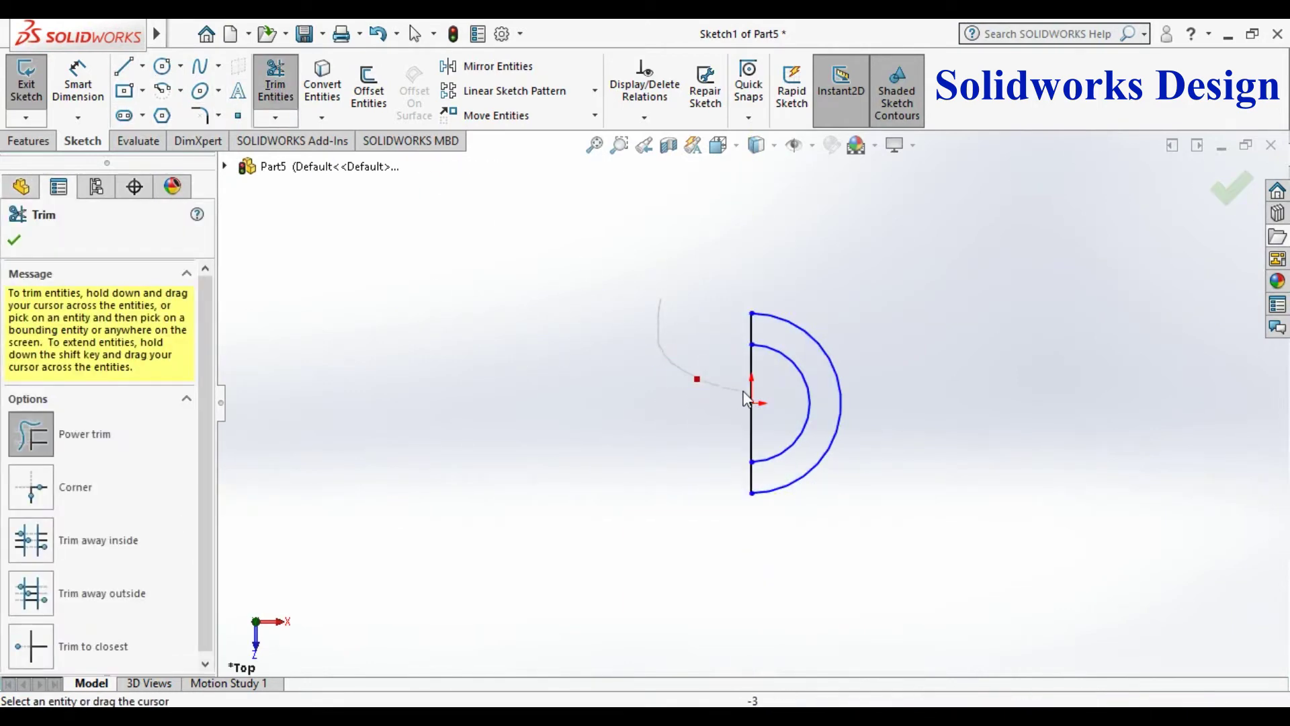
pyautogui.scroll(3, 938, 356)
pyautogui.scroll(-4, 786, 303)
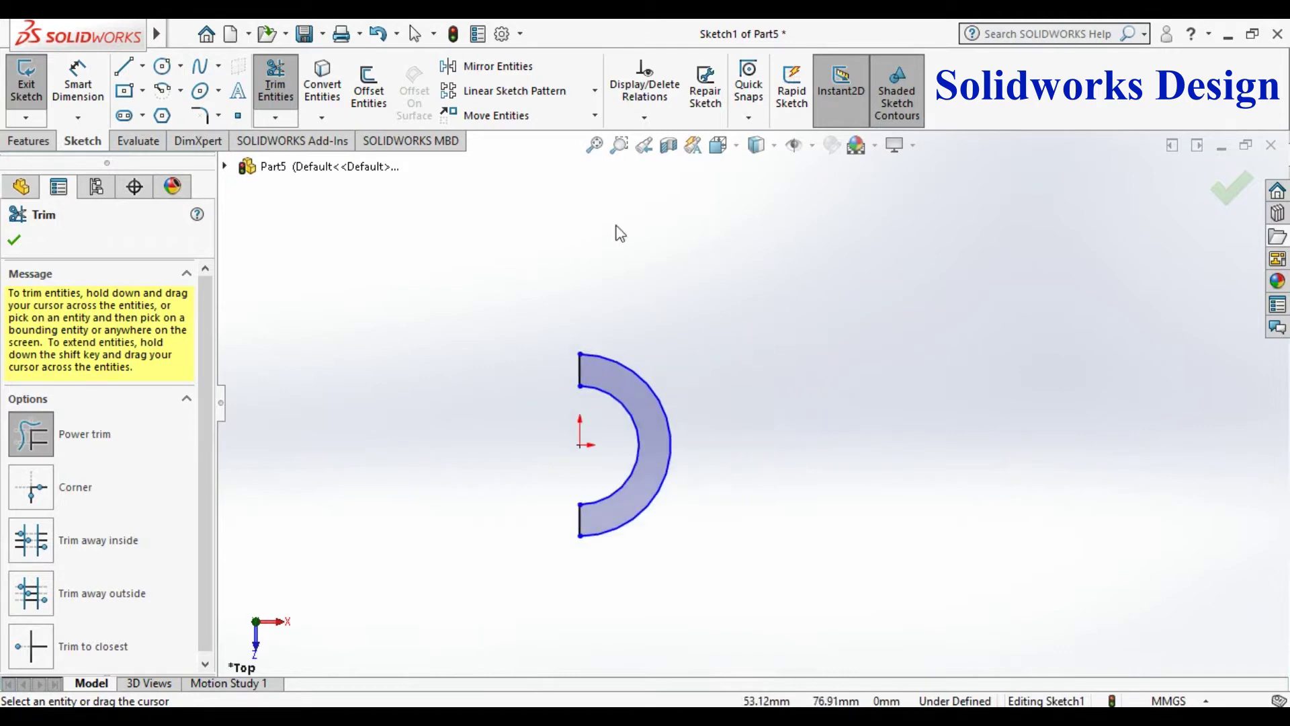
# - Dimension the half ring's inner arc with a radius of 25 mm
pyautogui.click(93, 91)
pyautogui.click(639, 435)
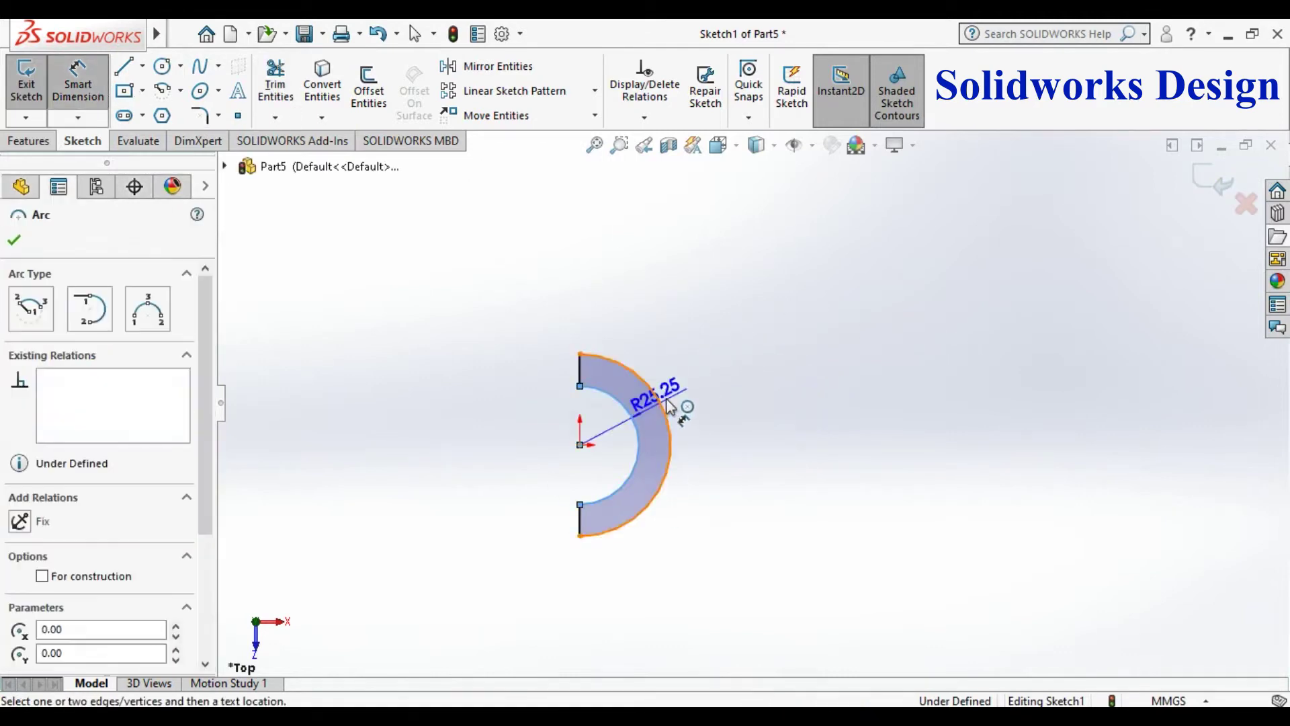
pyautogui.click(702, 371)
pyautogui.write('0')
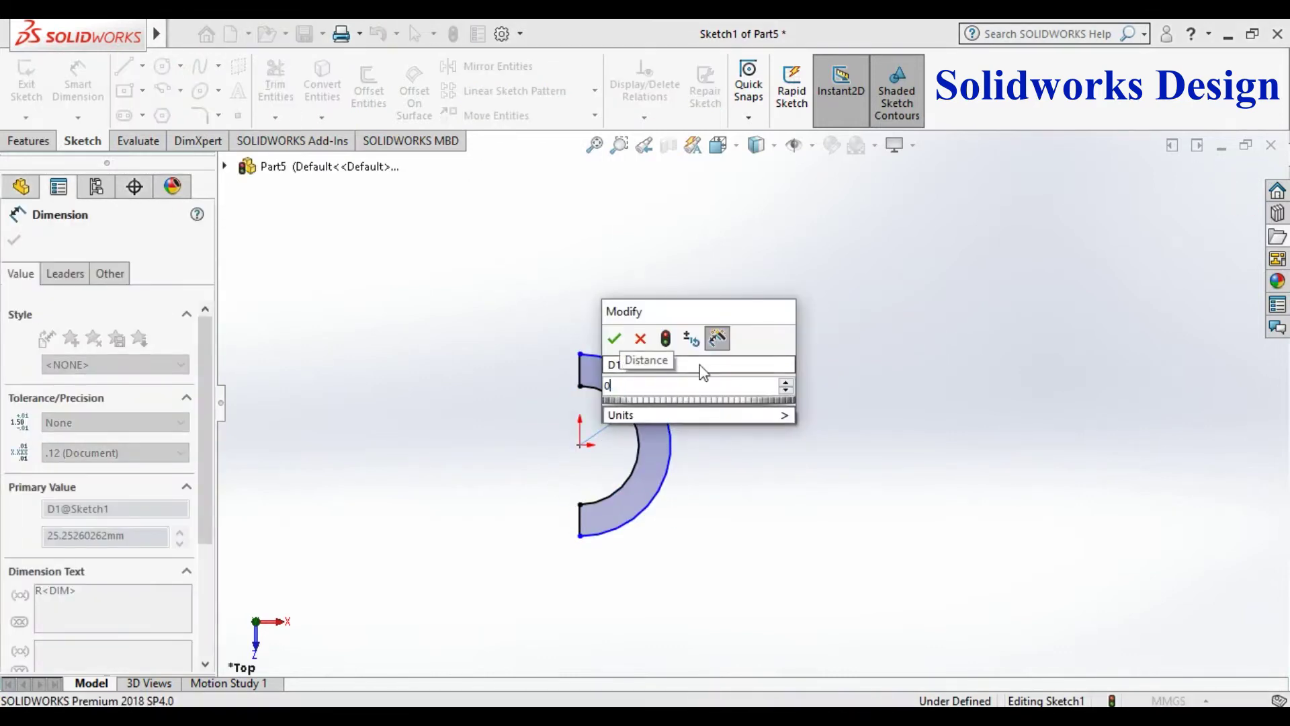
pyautogui.press('BackSpace')
pyautogui.write('25\\')
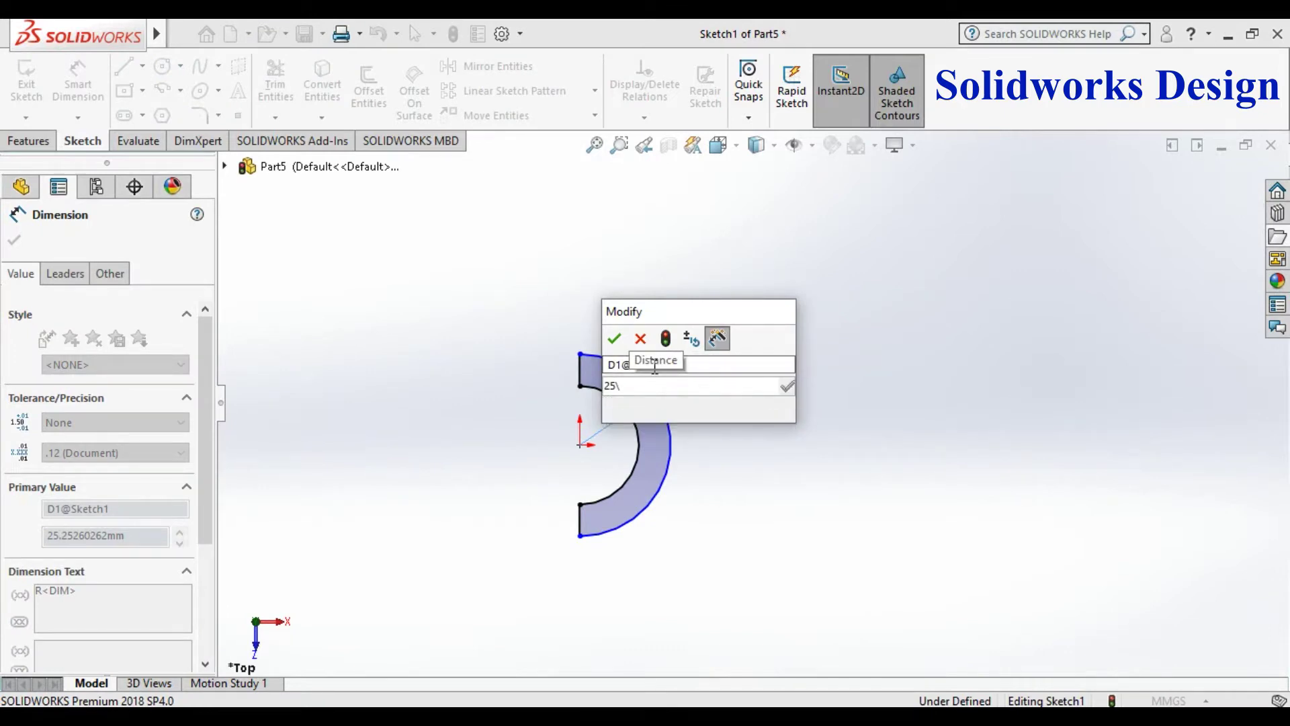
pyautogui.press('Return')
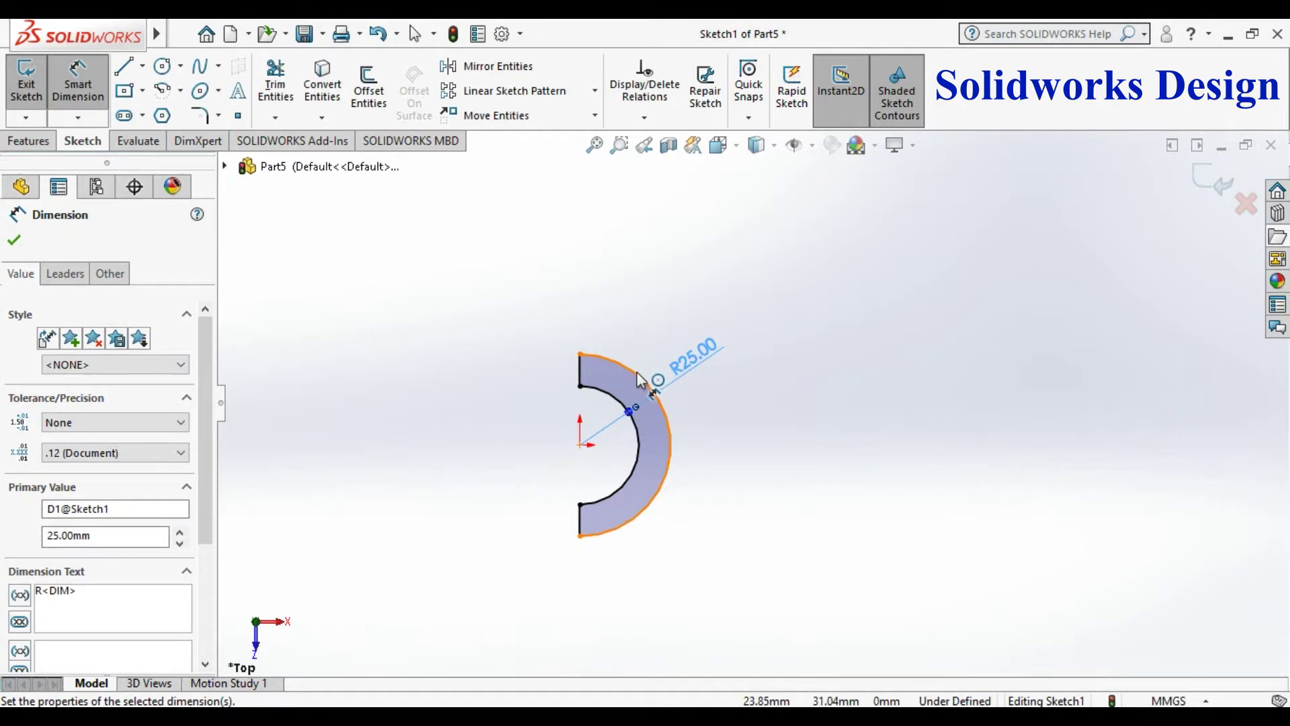
# - Dimension the half ring's outer arc with a radius of 30 mm
pyautogui.click(640, 380)
pyautogui.click(676, 332)
pyautogui.write('30')
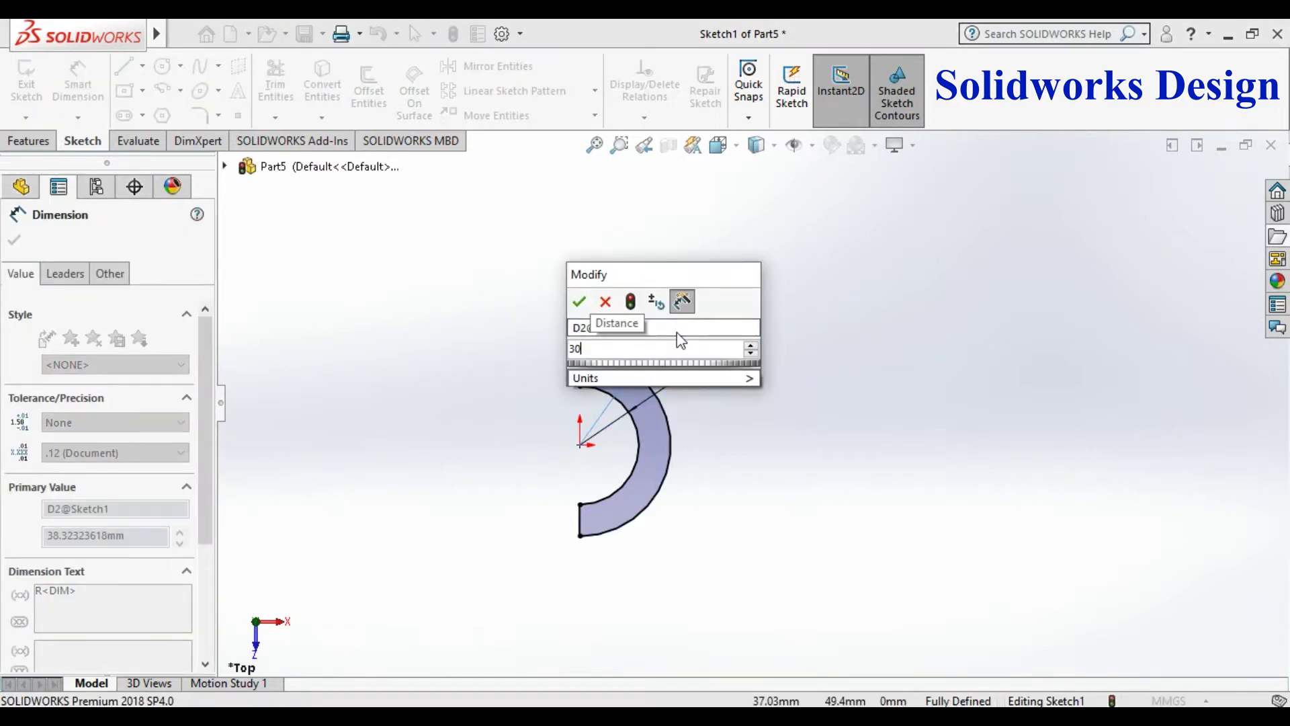
pyautogui.press('Return')
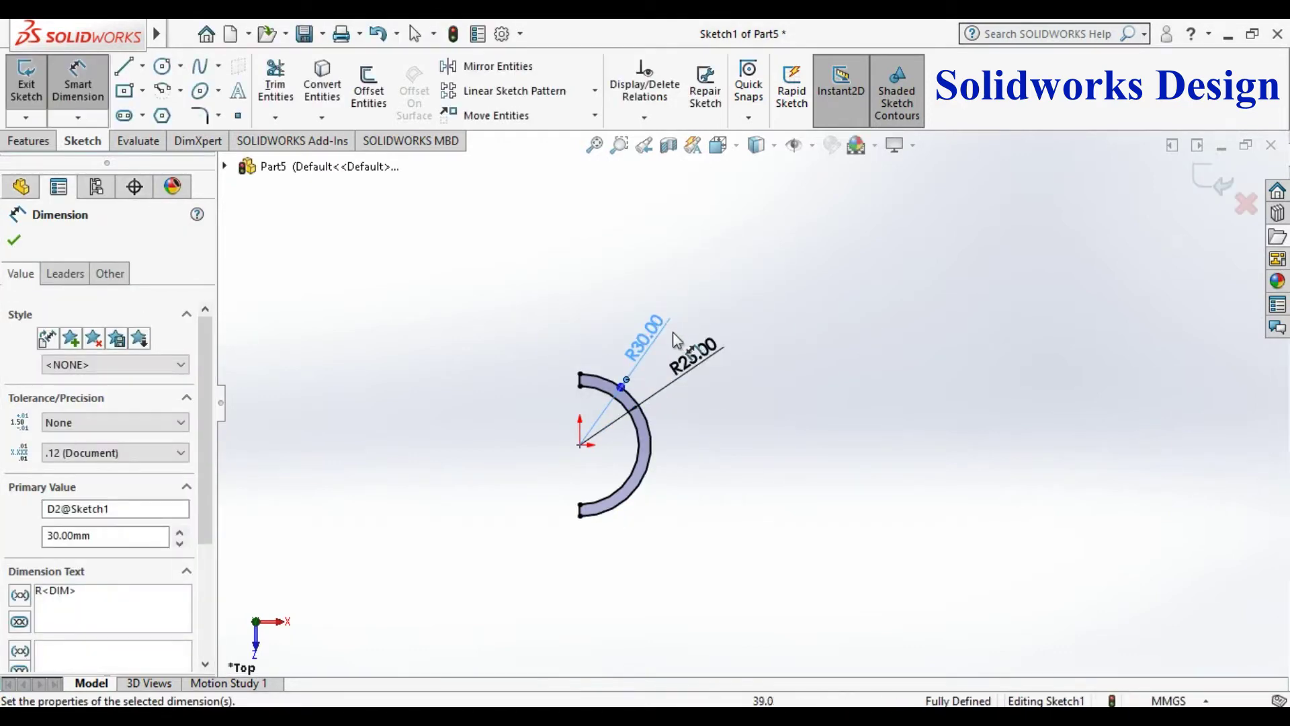
pyautogui.click(15, 242)
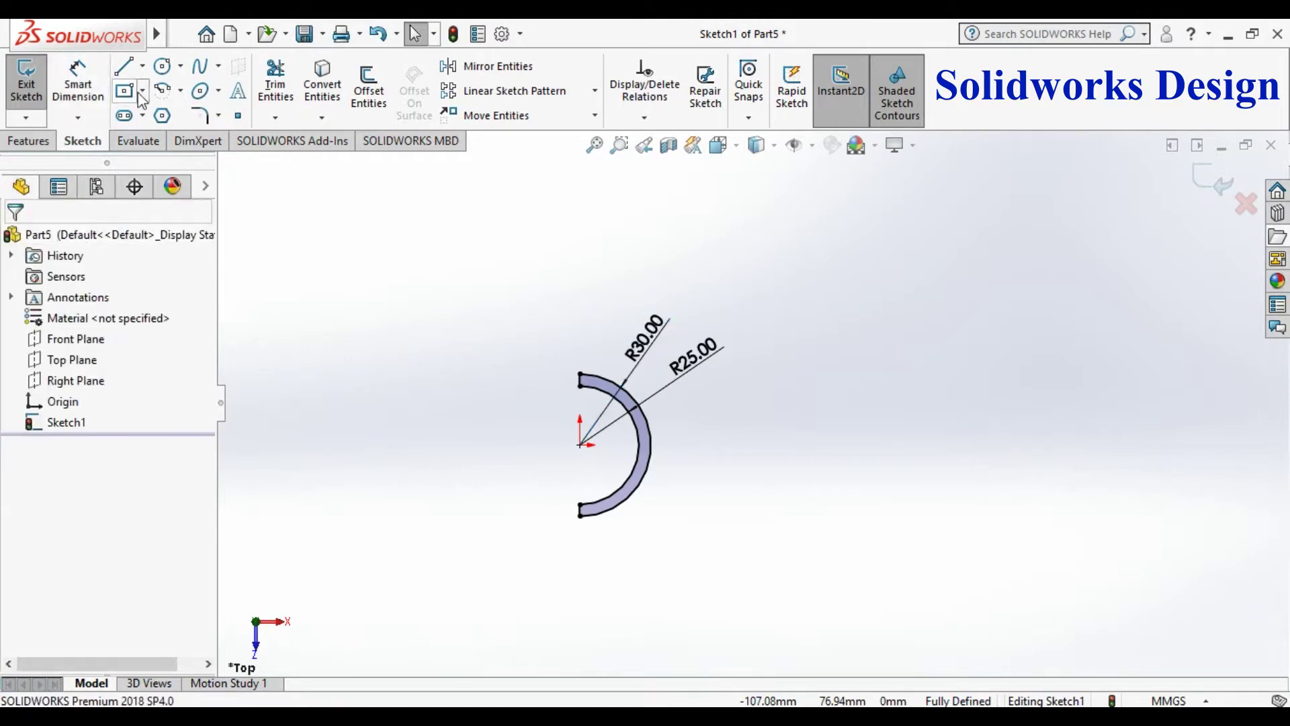
# - Extrude the half-ring profile 30 mm with the Mid Plane end condition
pyautogui.click(26, 141)
pyautogui.click(34, 84)
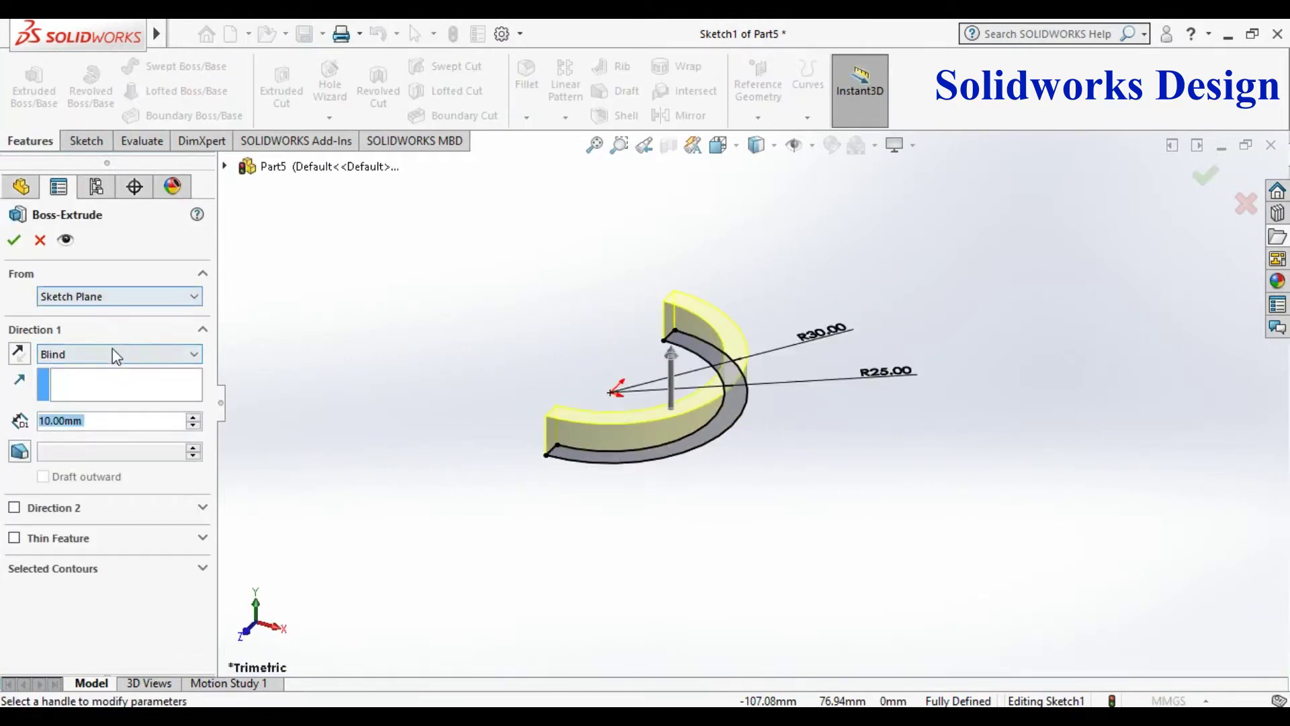
pyautogui.click(119, 354)
pyautogui.click(94, 435)
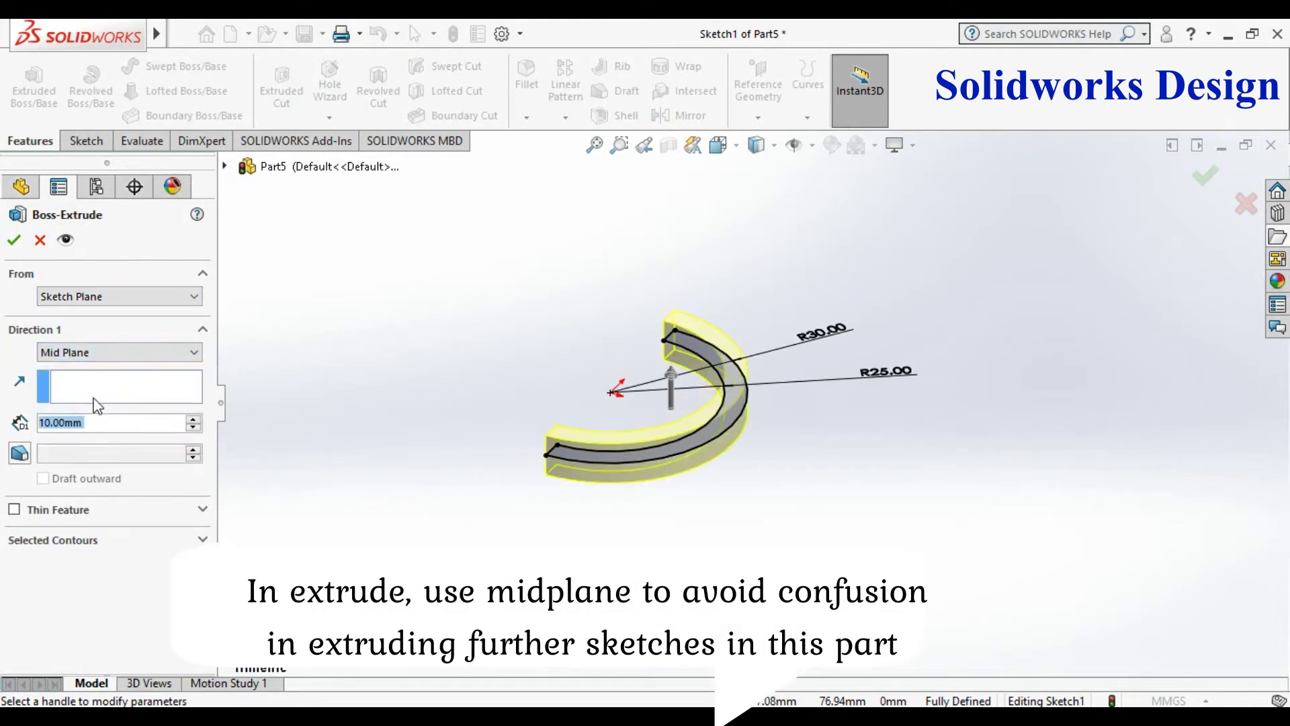
pyautogui.write('30')
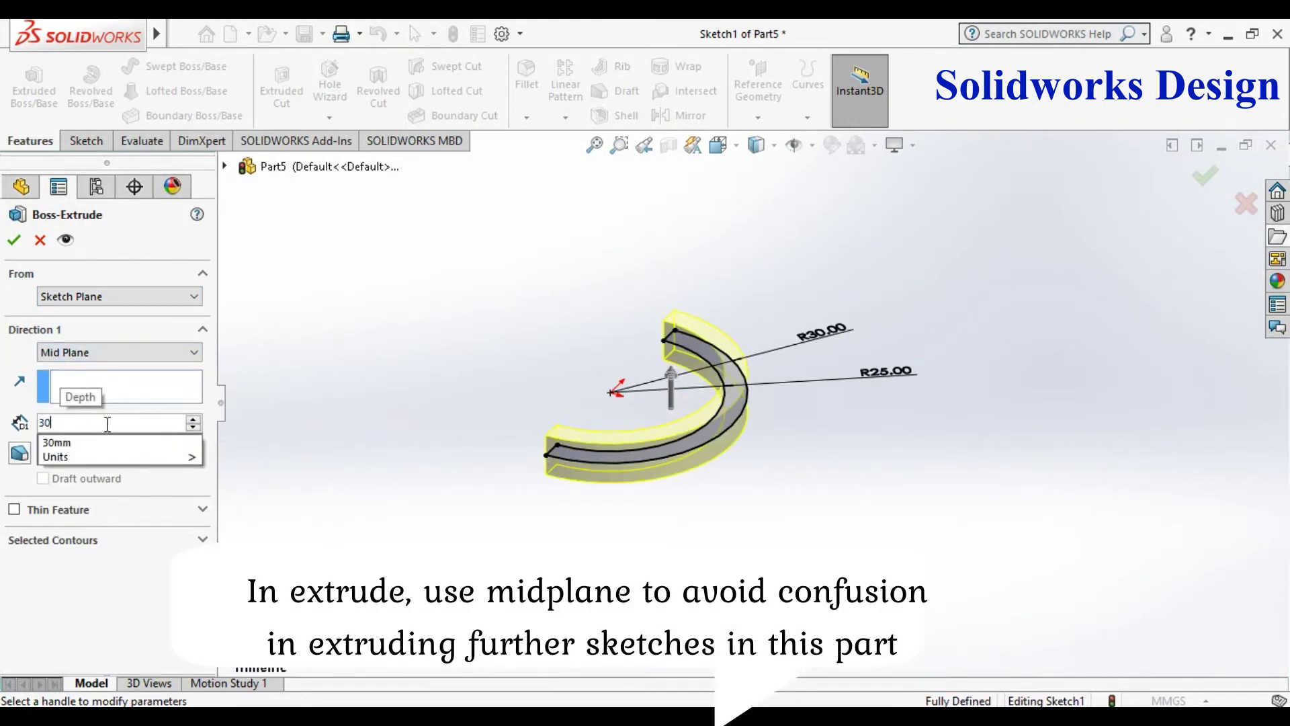
pyautogui.press('Return')
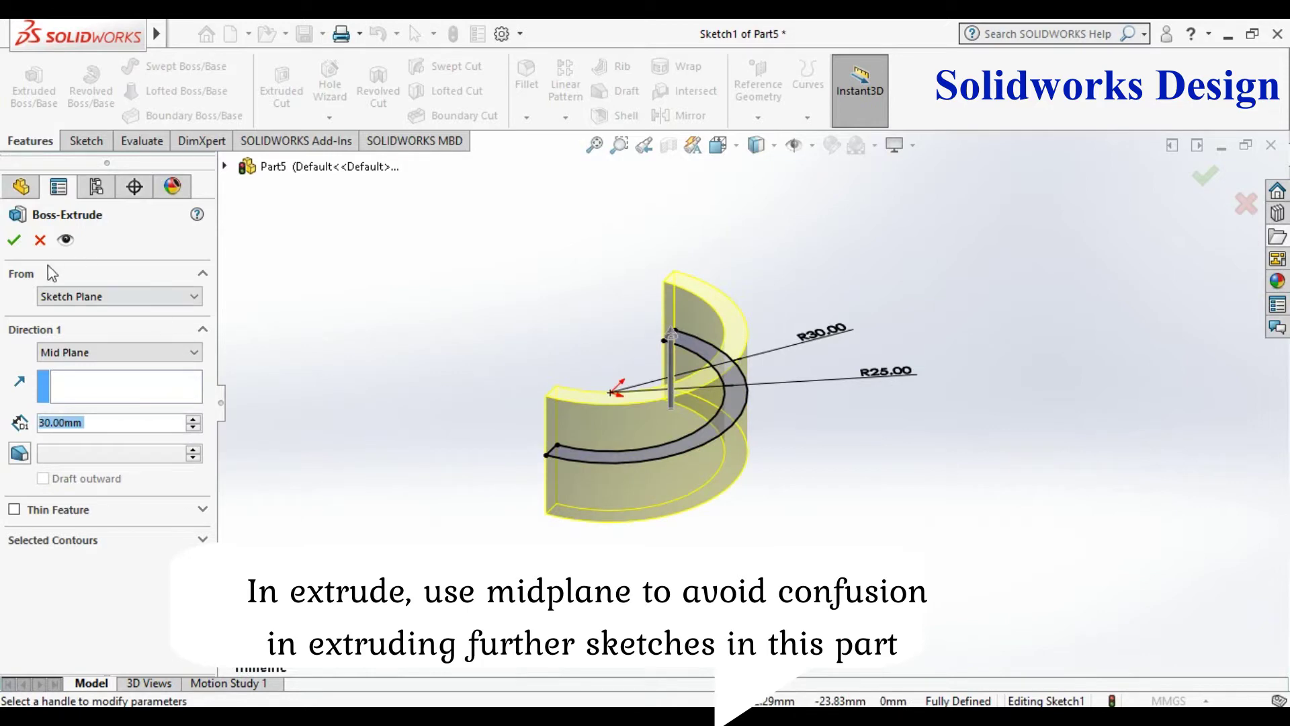
pyautogui.click(20, 243)
pyautogui.rightClick(1041, 361)
pyautogui.press('Escape')
# - Start a new sketch on the Top Plane, viewed normal to it
pyautogui.click(75, 358)
pyautogui.click(182, 344)
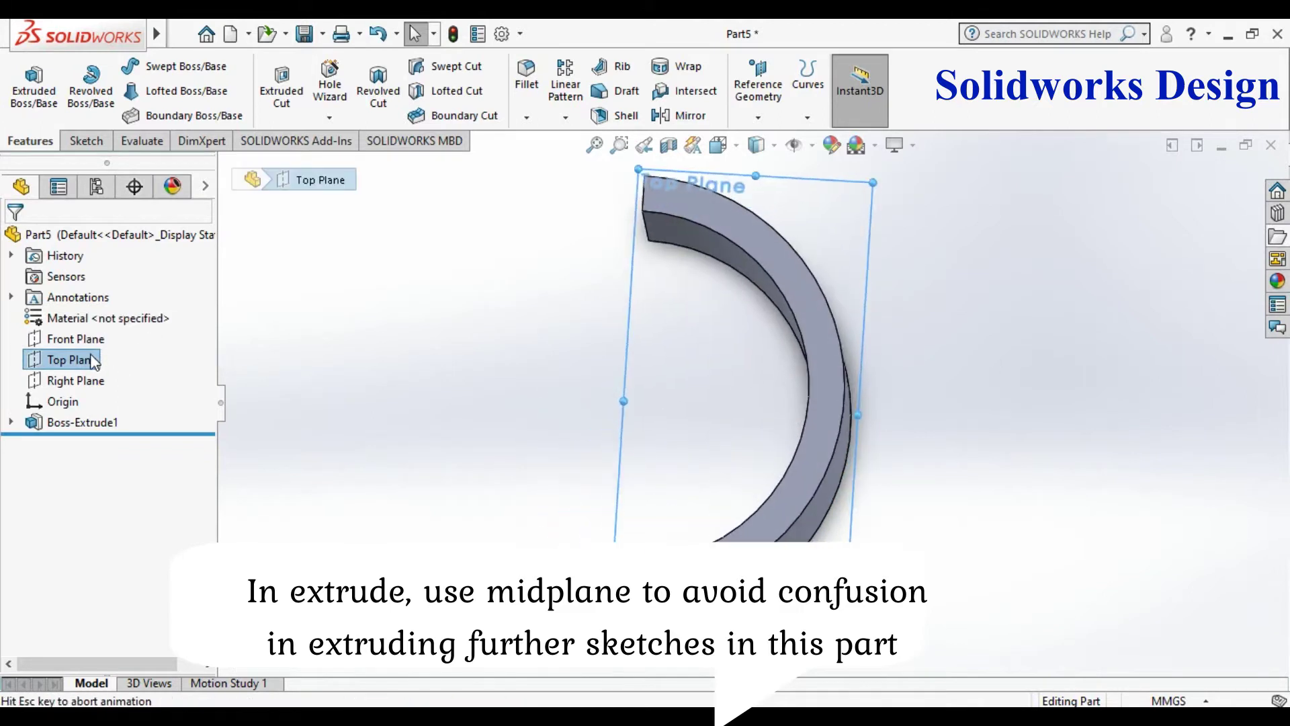
pyautogui.rightClick(95, 362)
pyautogui.click(109, 326)
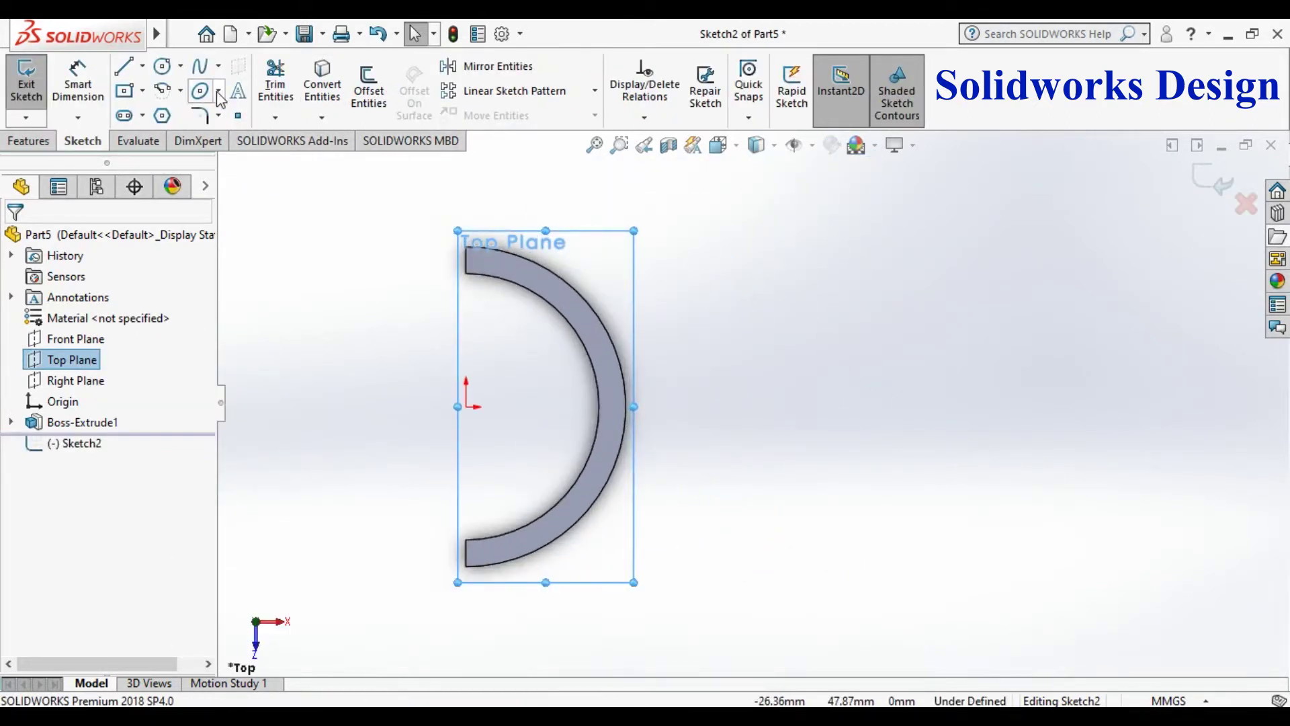
# - Sketch a closed rectangle of lines, about 19.6 by 7.7 mm, starting at the midpoint of the half ring's upper end edge and extending outward
pyautogui.click(125, 67)
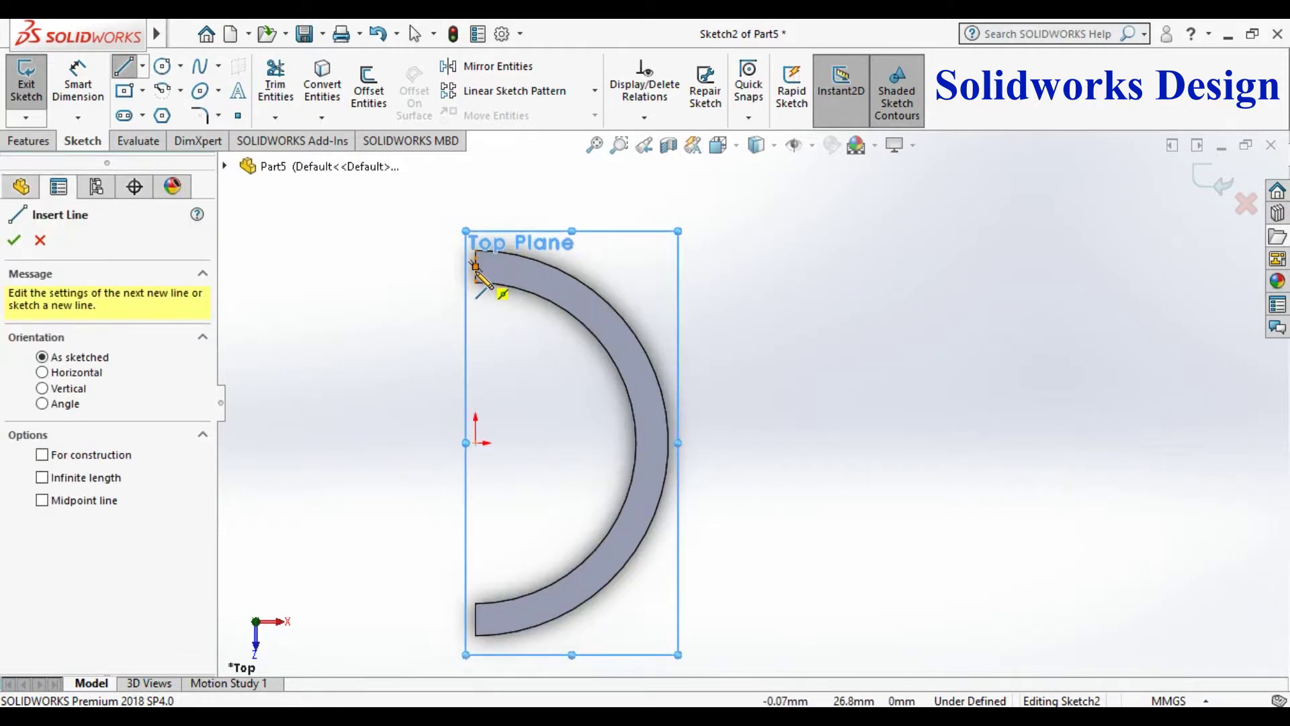
pyautogui.scroll(-3, 474, 266)
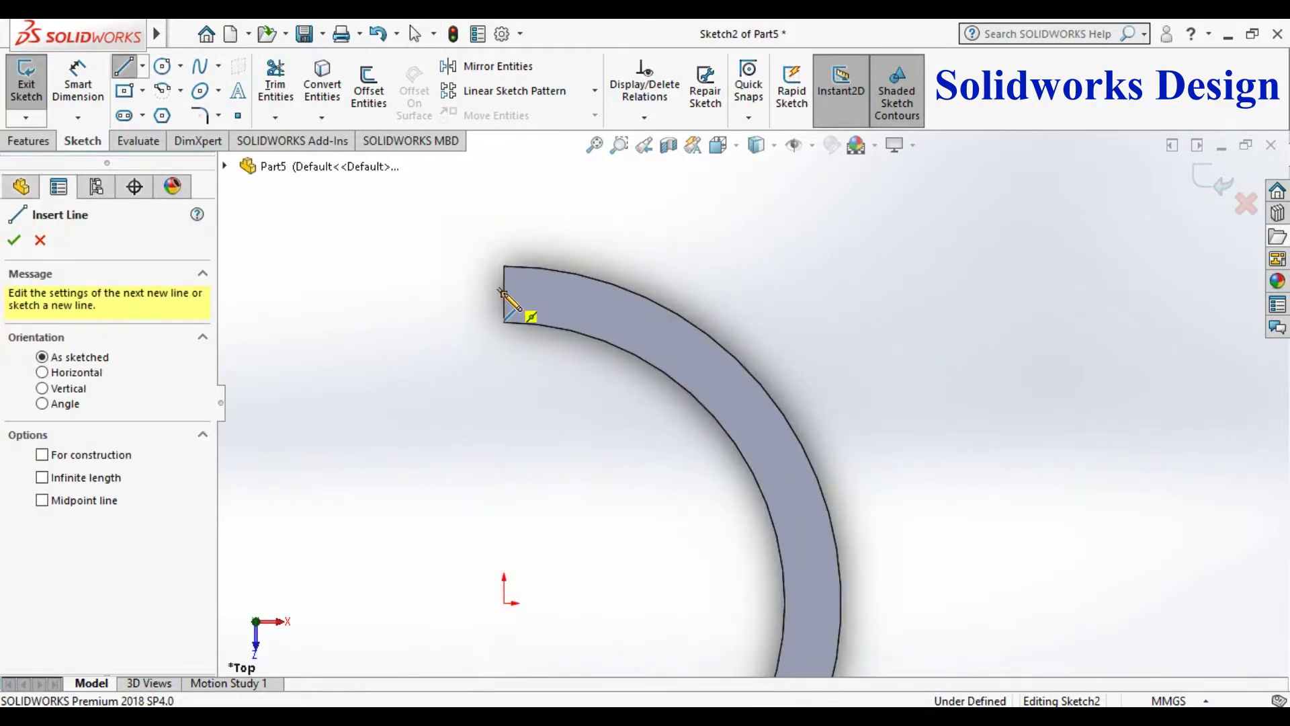
pyautogui.click(503, 293)
pyautogui.click(725, 294)
pyautogui.click(725, 206)
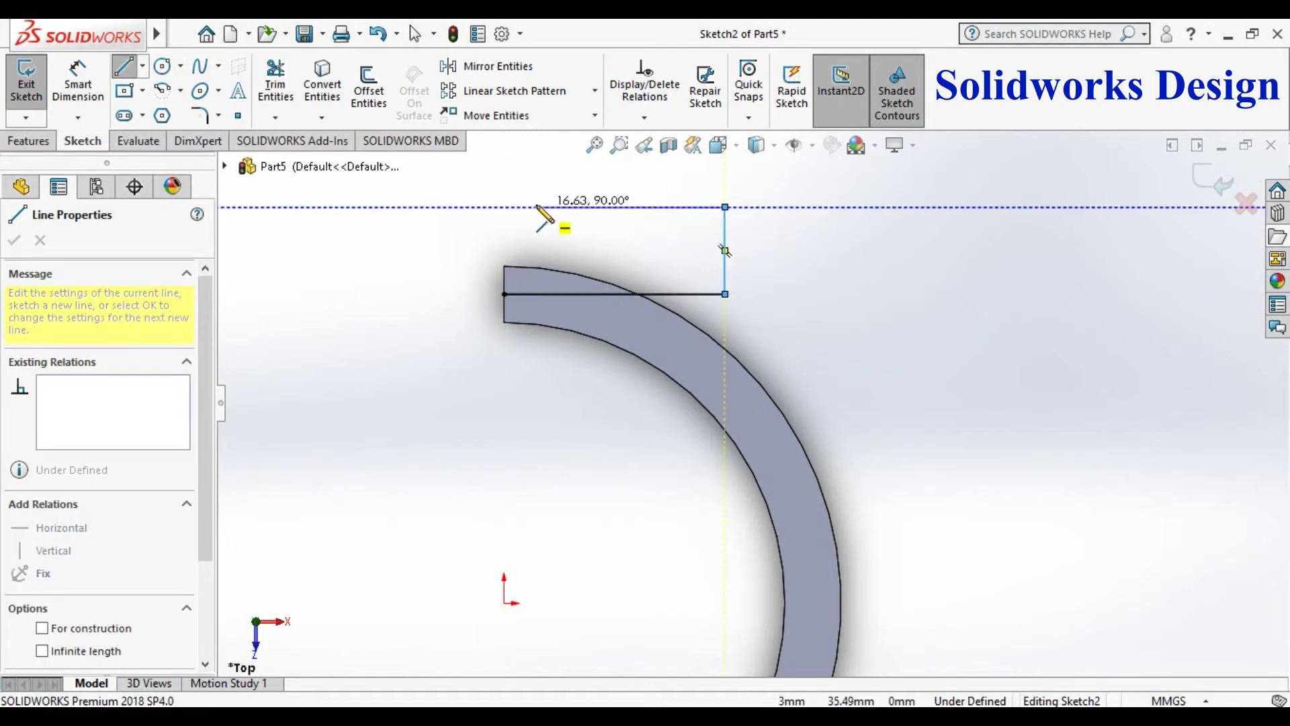
pyautogui.click(503, 206)
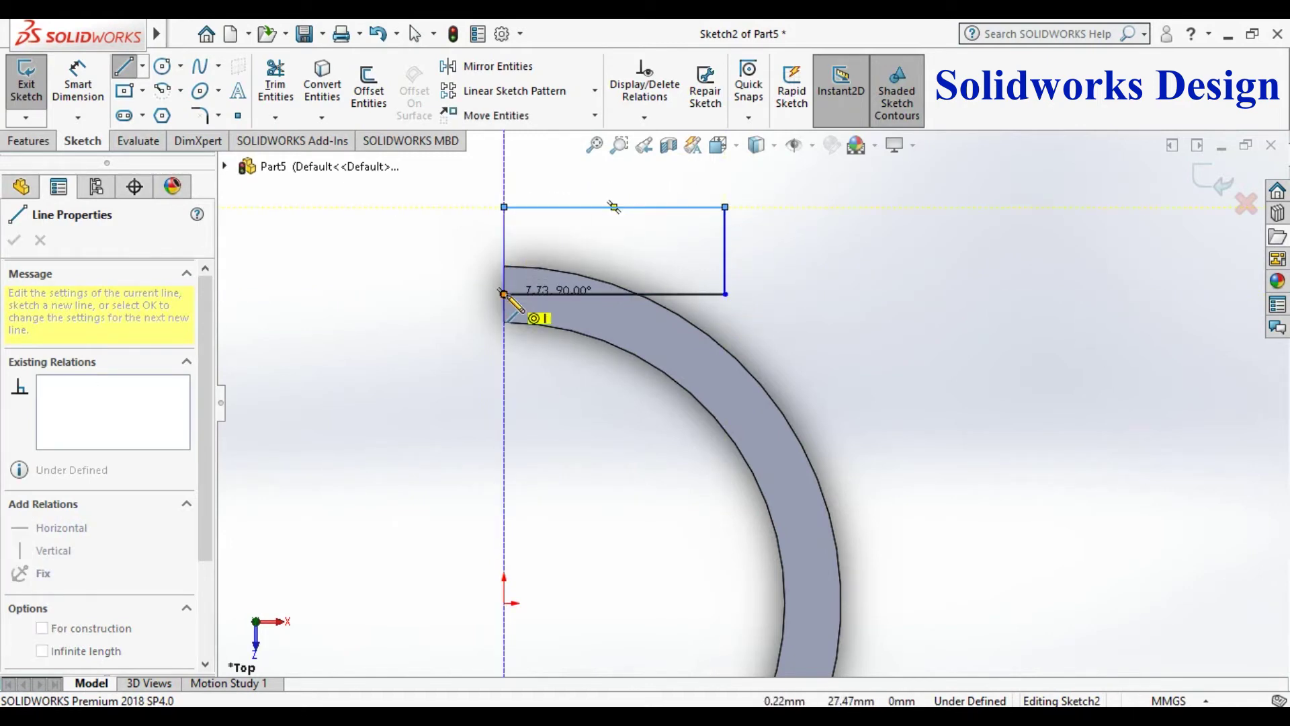
pyautogui.click(503, 294)
pyautogui.scroll(5, 506, 295)
pyautogui.scroll(-2, 895, 420)
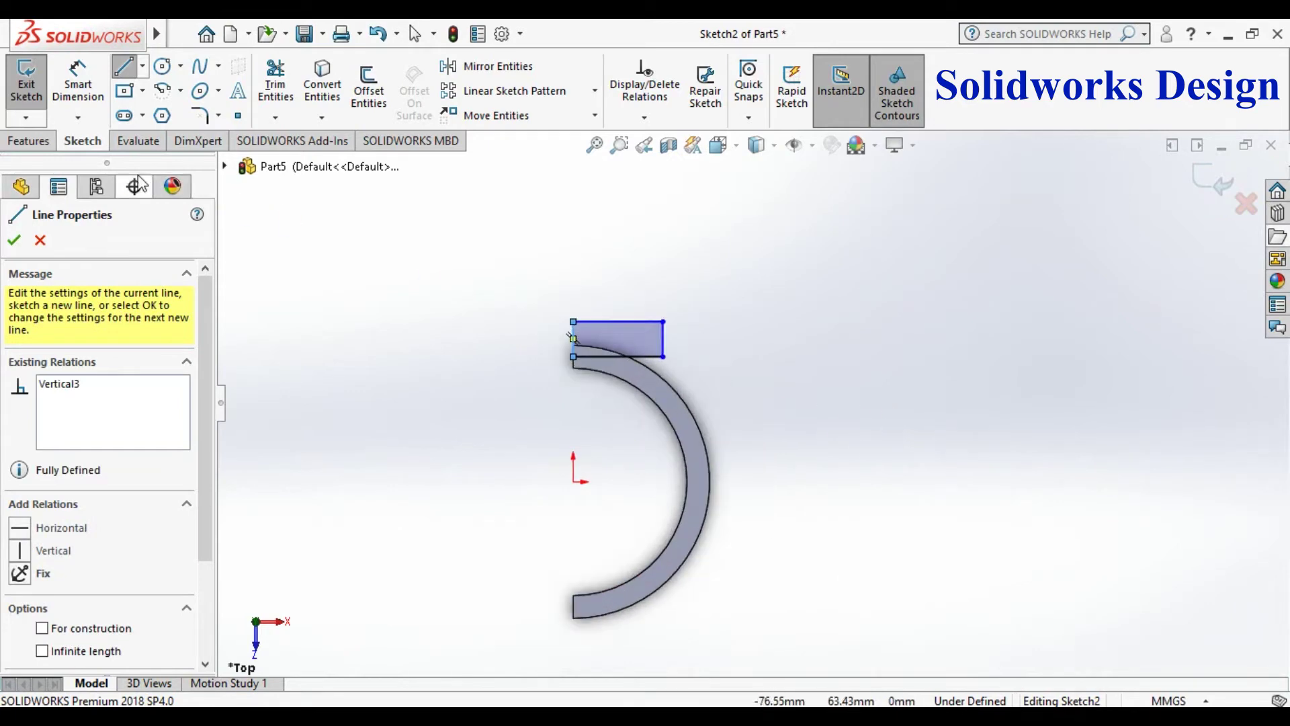
pyautogui.click(14, 240)
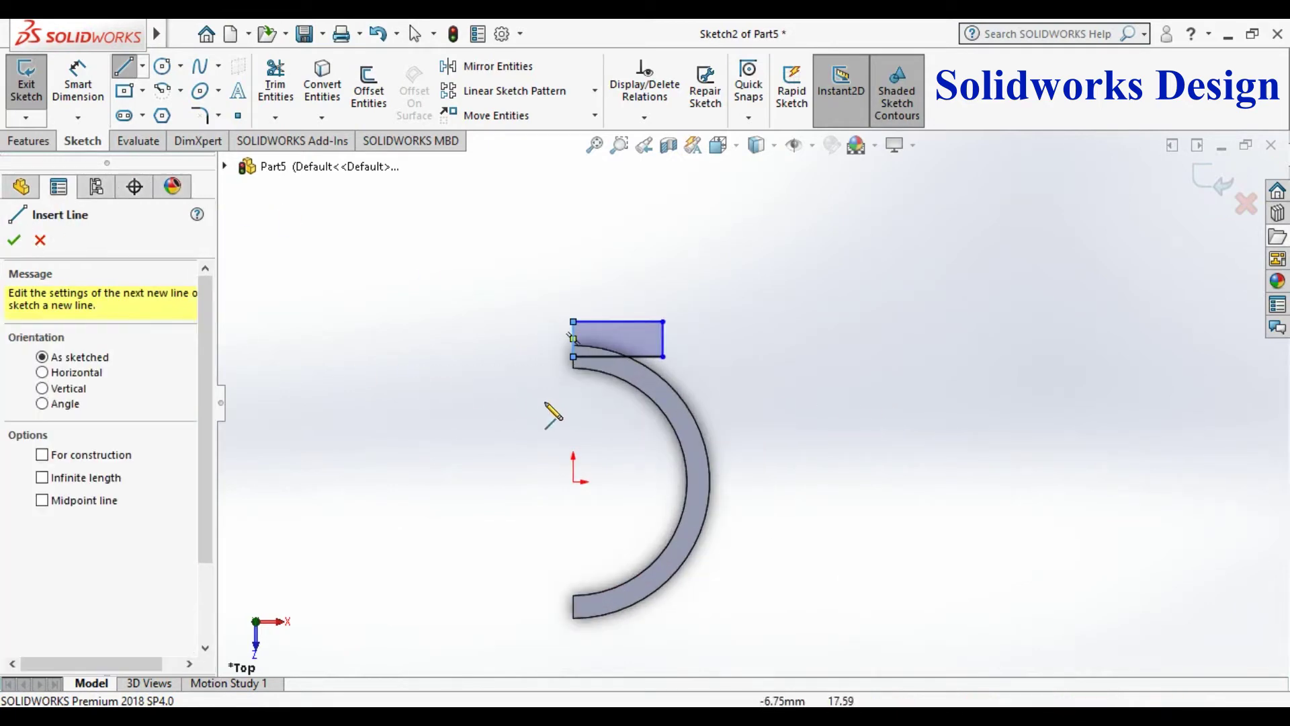
# - Dimension the rectangle's horizontal side to 20 mm
pyautogui.click(77, 84)
pyautogui.click(651, 333)
pyautogui.click(647, 276)
pyautogui.write('20')
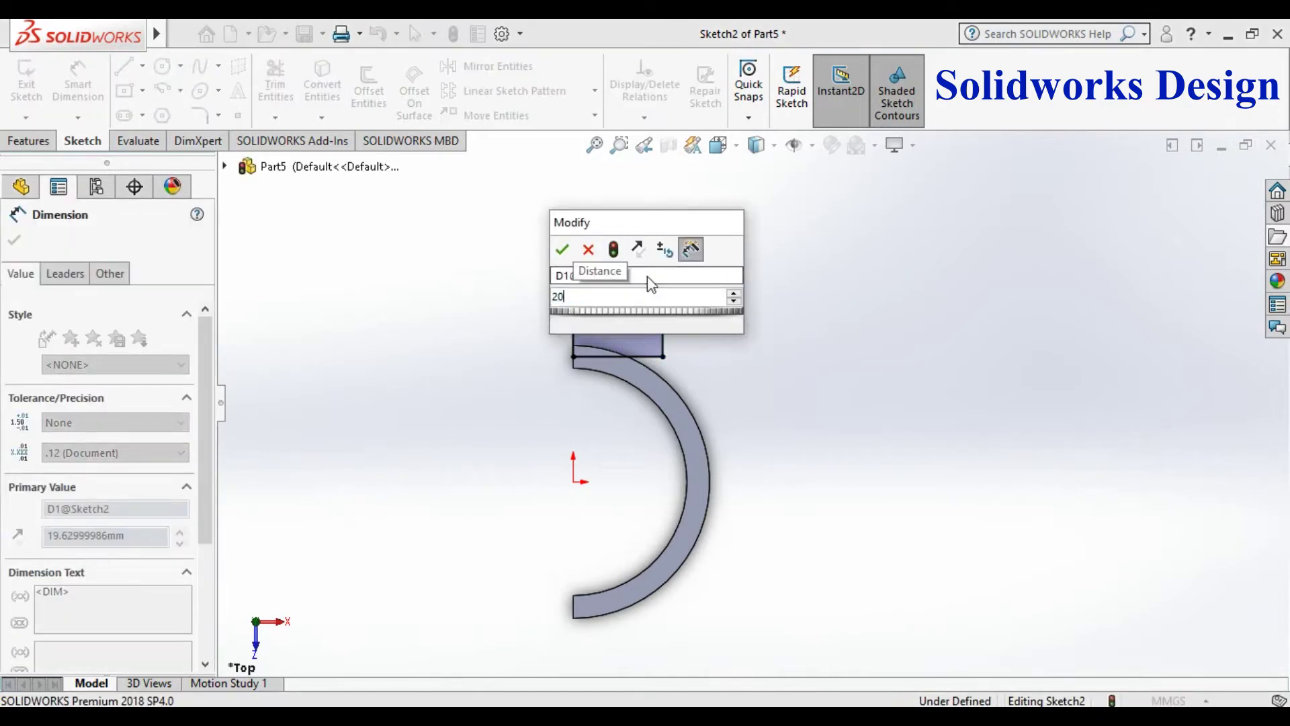
pyautogui.press('Return')
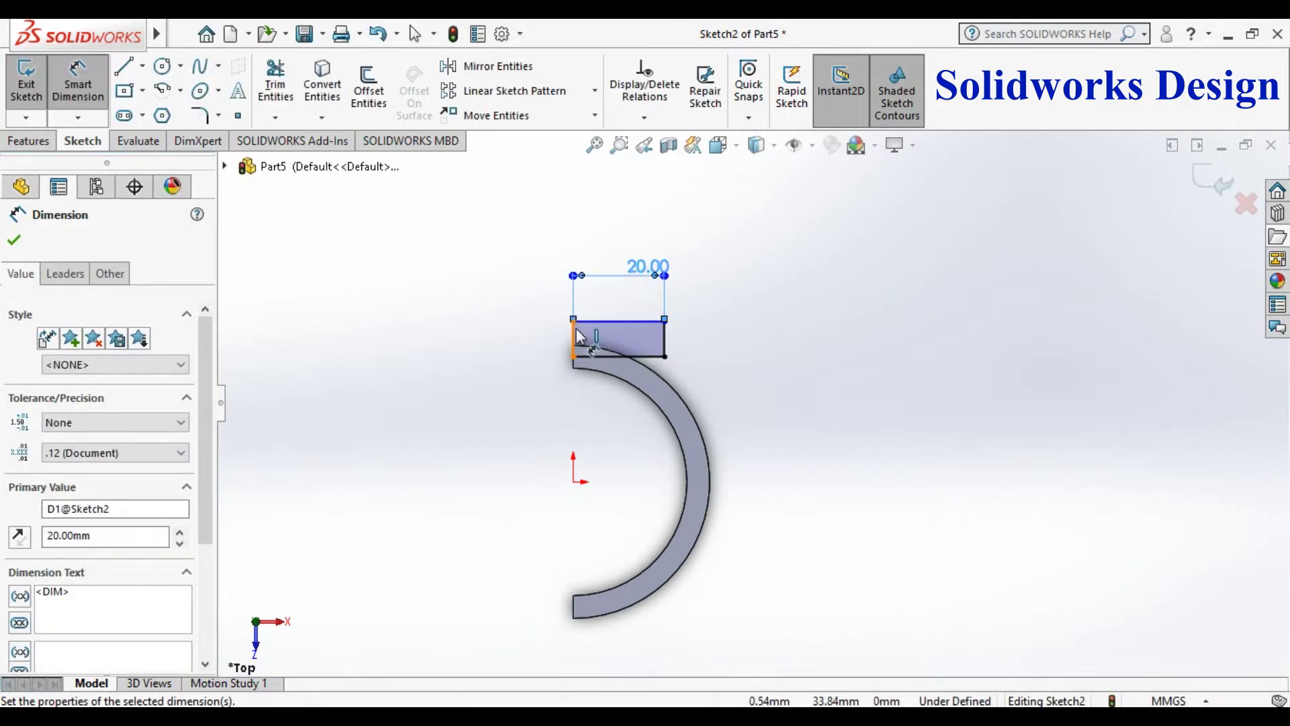
# - Dimension the rectangle's vertical side to 10 mm
pyautogui.click(575, 336)
pyautogui.click(542, 323)
pyautogui.write('10')
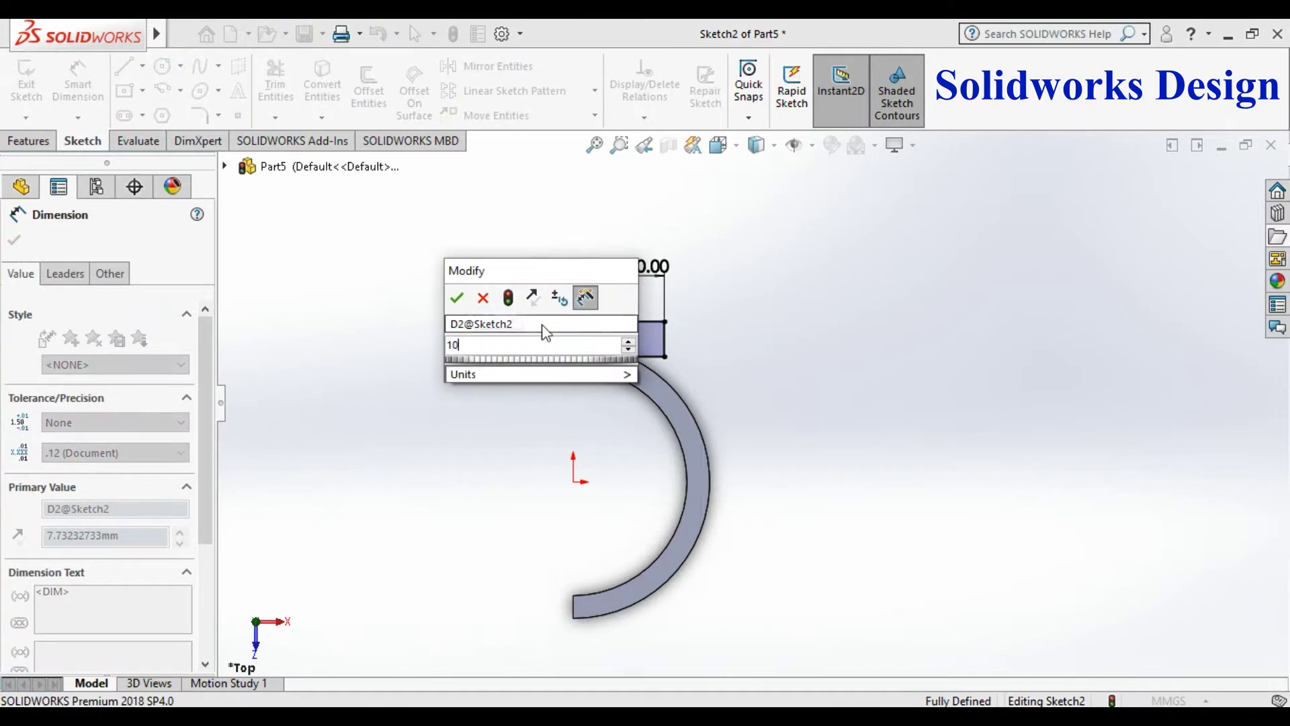
pyautogui.press('Return')
# - Draw a horizontal centerline about 120 mm long through the origin, extending well beyond the half ring's outer side
pyautogui.scroll(2, 789, 473)
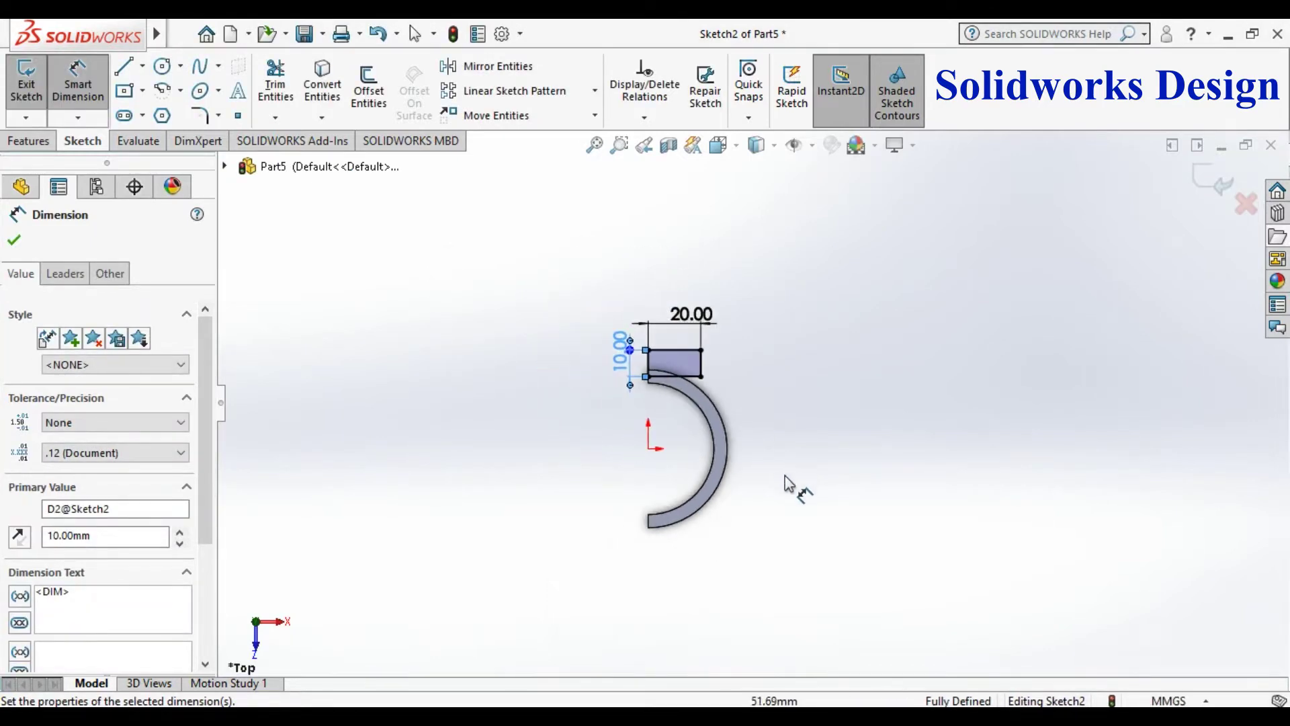
pyautogui.scroll(-3, 787, 428)
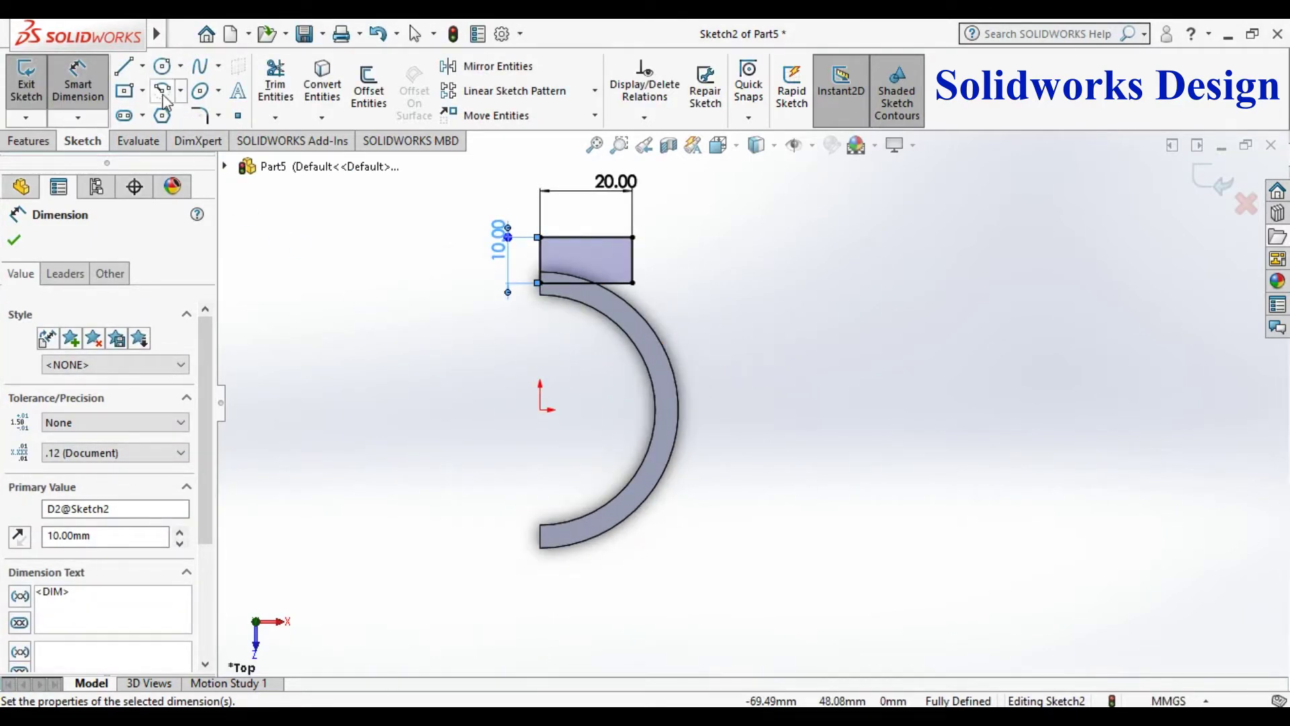
pyautogui.click(143, 66)
pyautogui.click(172, 112)
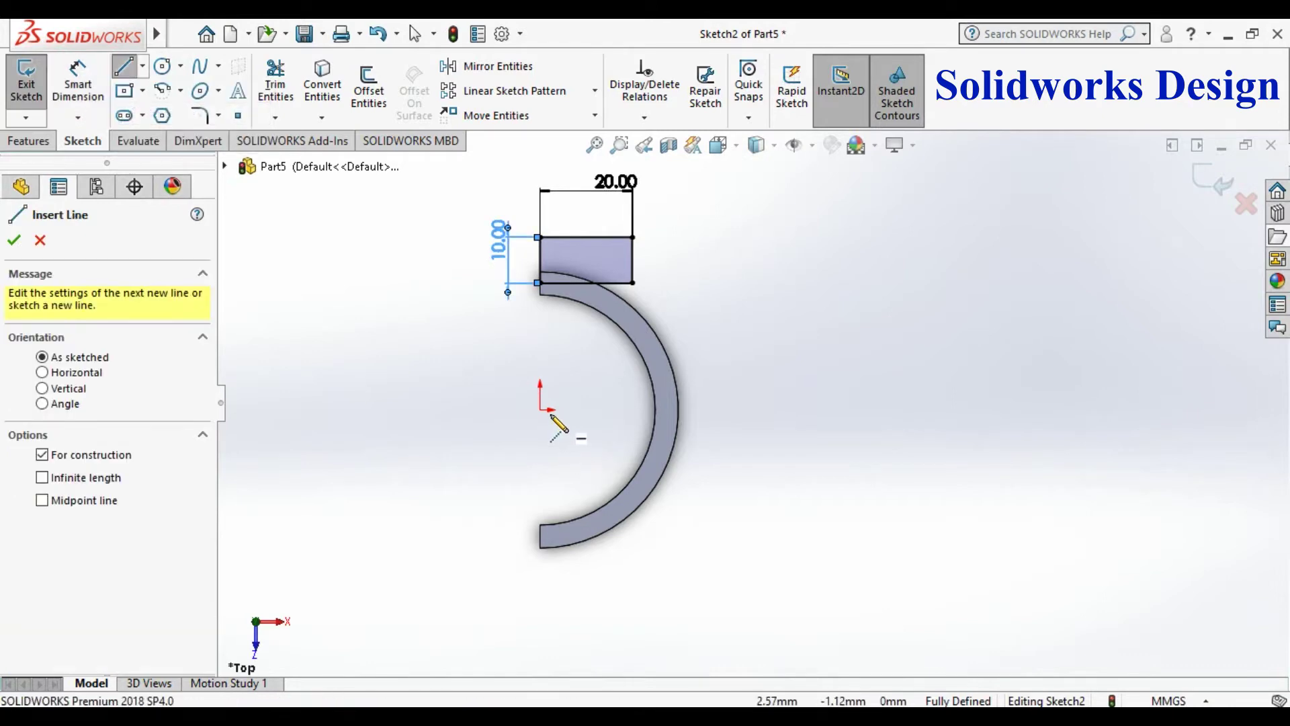
pyautogui.click(491, 411)
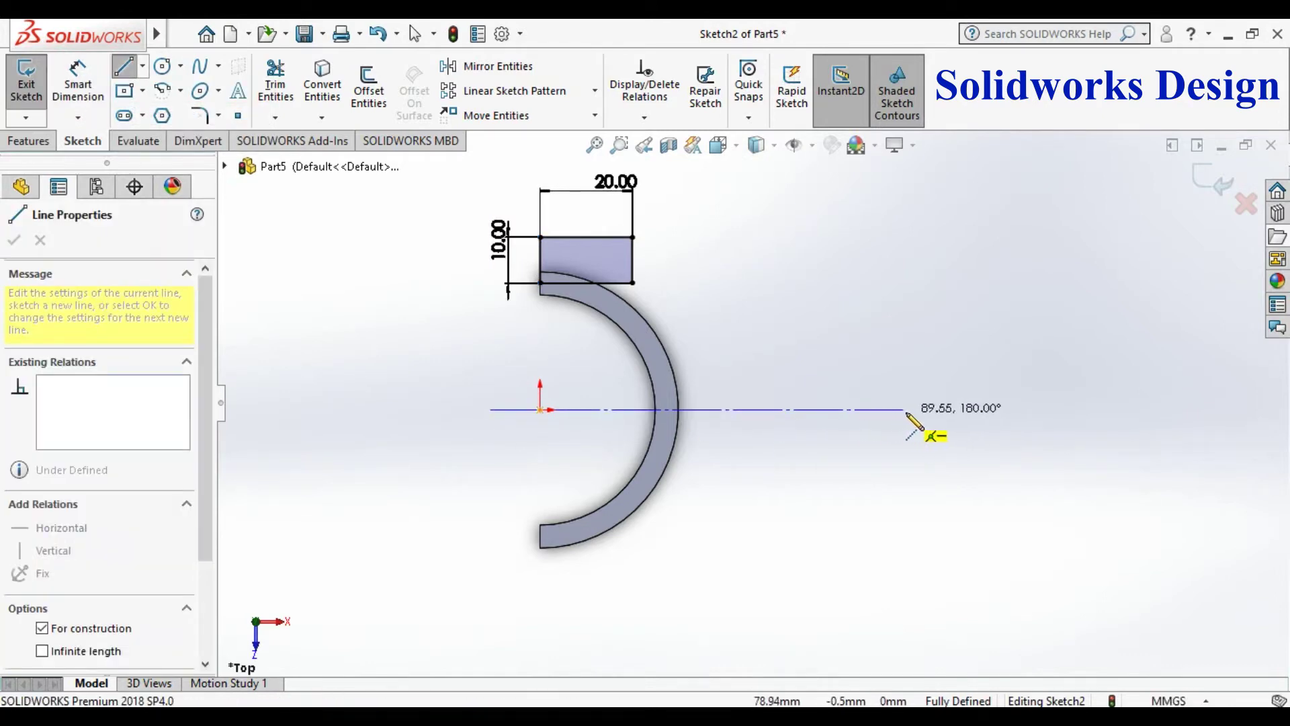
pyautogui.click(1042, 409)
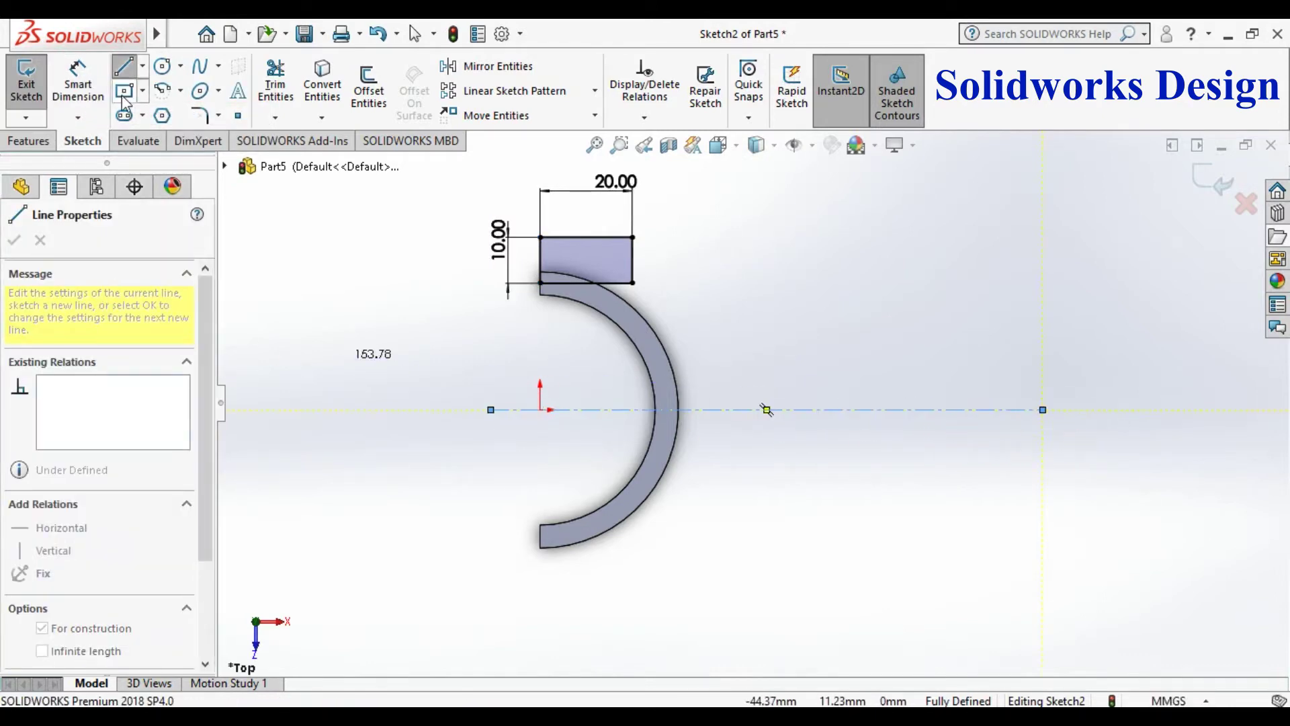
# - Draw a horizontal solid line outside the half ring, about 18 mm above the centerline
pyautogui.click(144, 66)
pyautogui.click(165, 89)
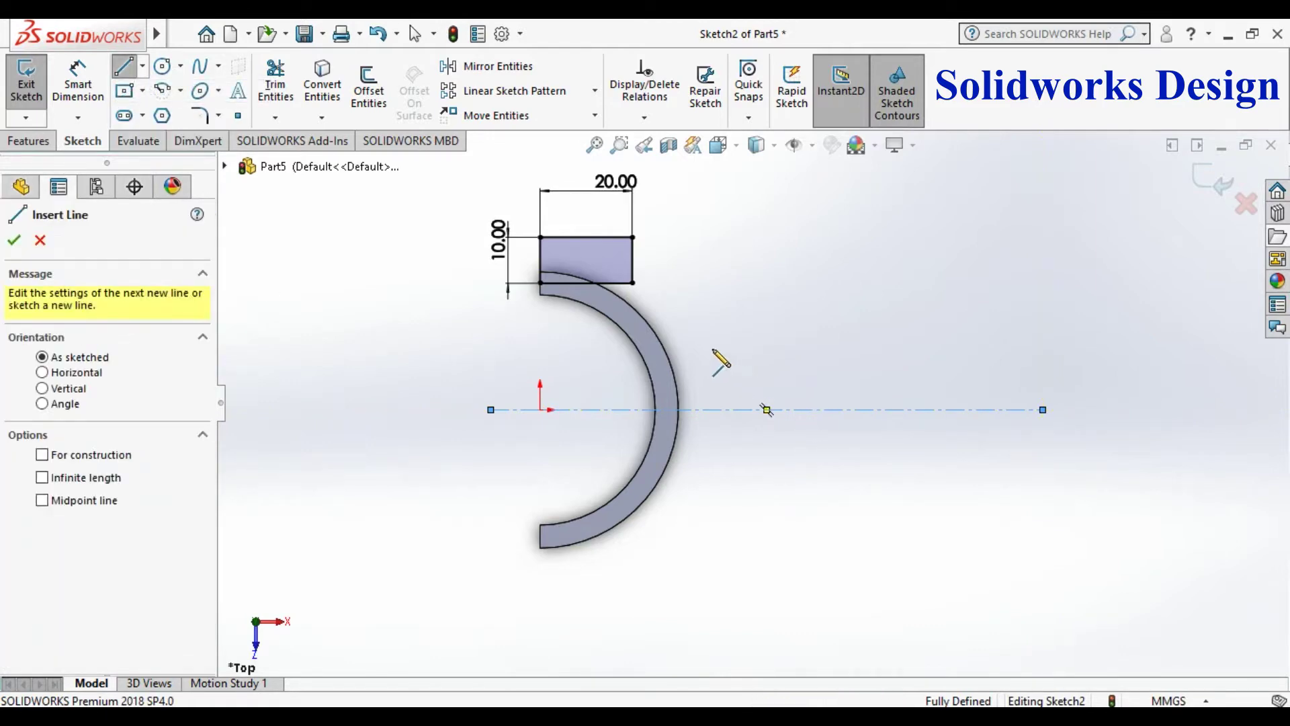
pyautogui.click(705, 326)
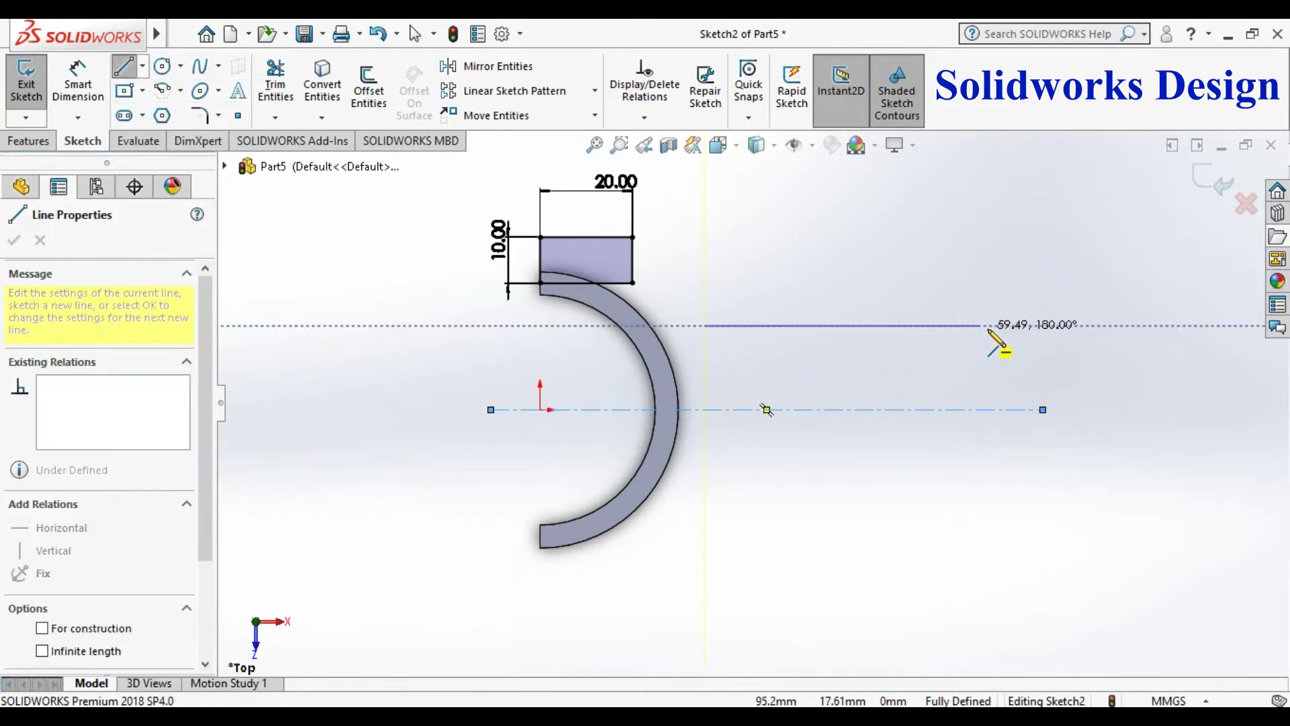
pyautogui.click(1100, 325)
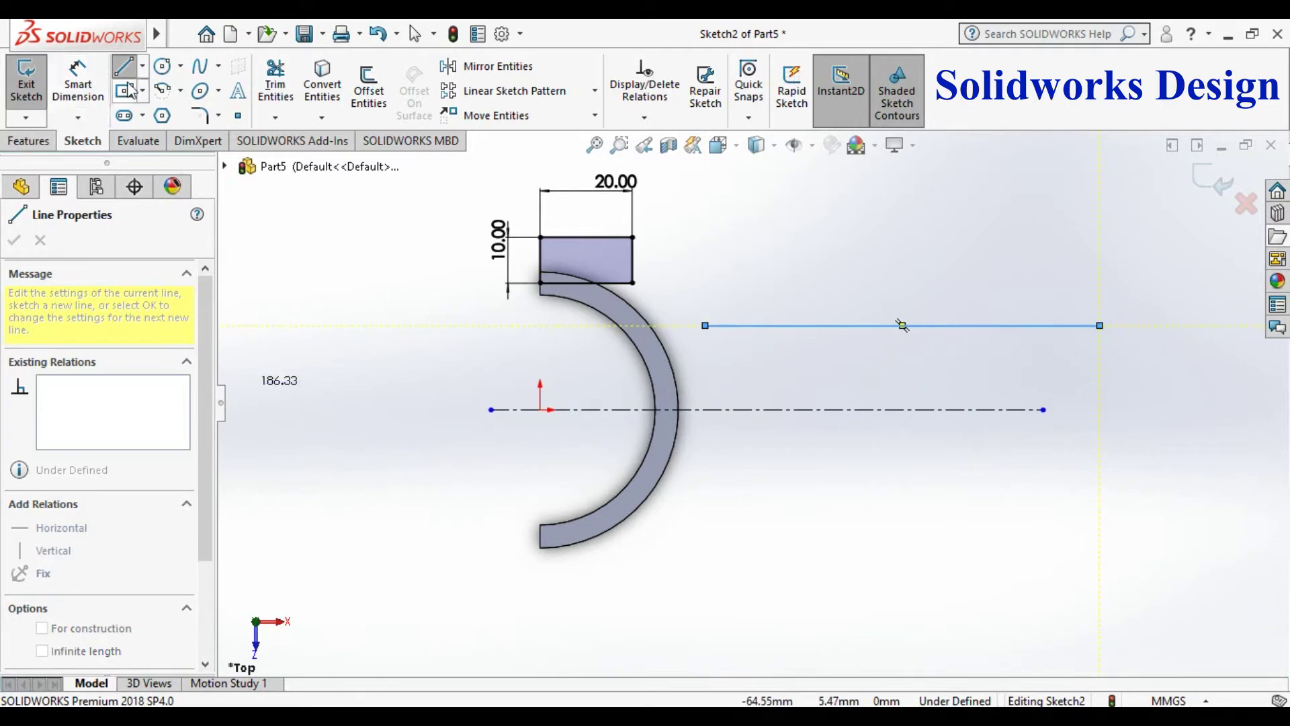
# - Dimension the distance between the centerline and the solid horizontal line to 15 mm
pyautogui.click(78, 84)
pyautogui.click(870, 409)
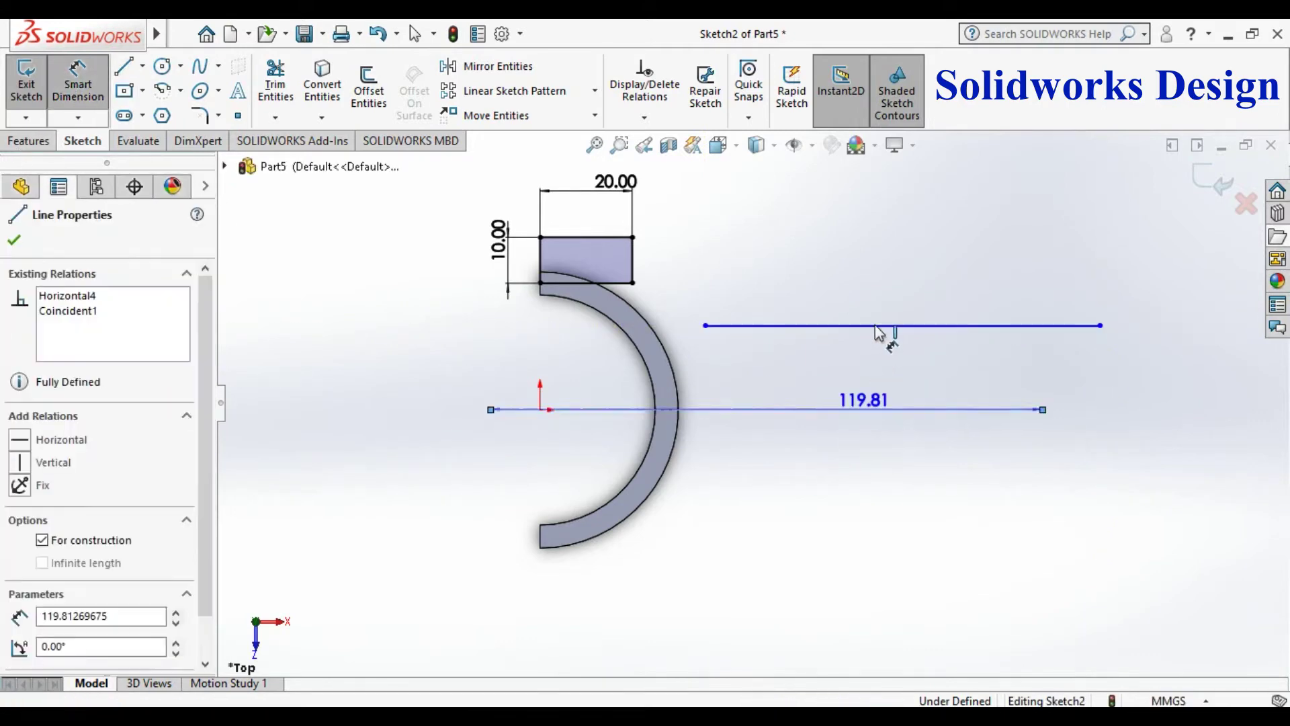
pyautogui.click(893, 327)
pyautogui.click(921, 263)
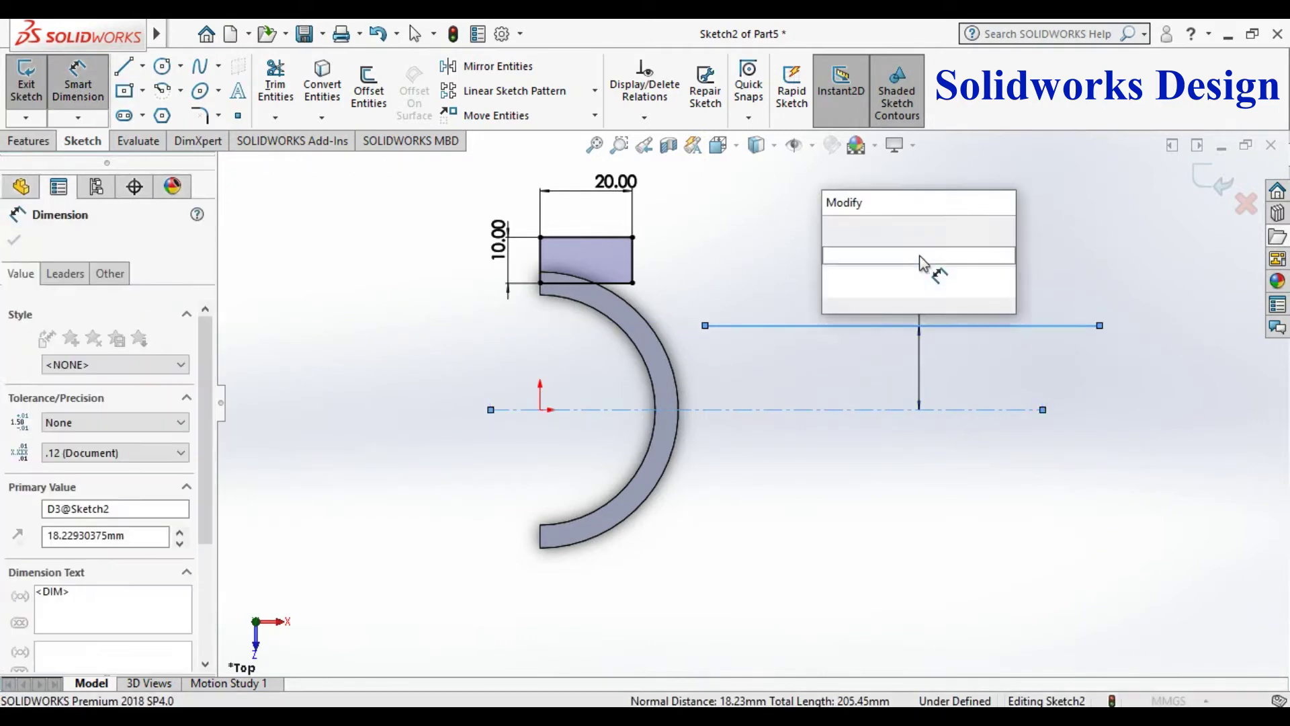
pyautogui.write('156')
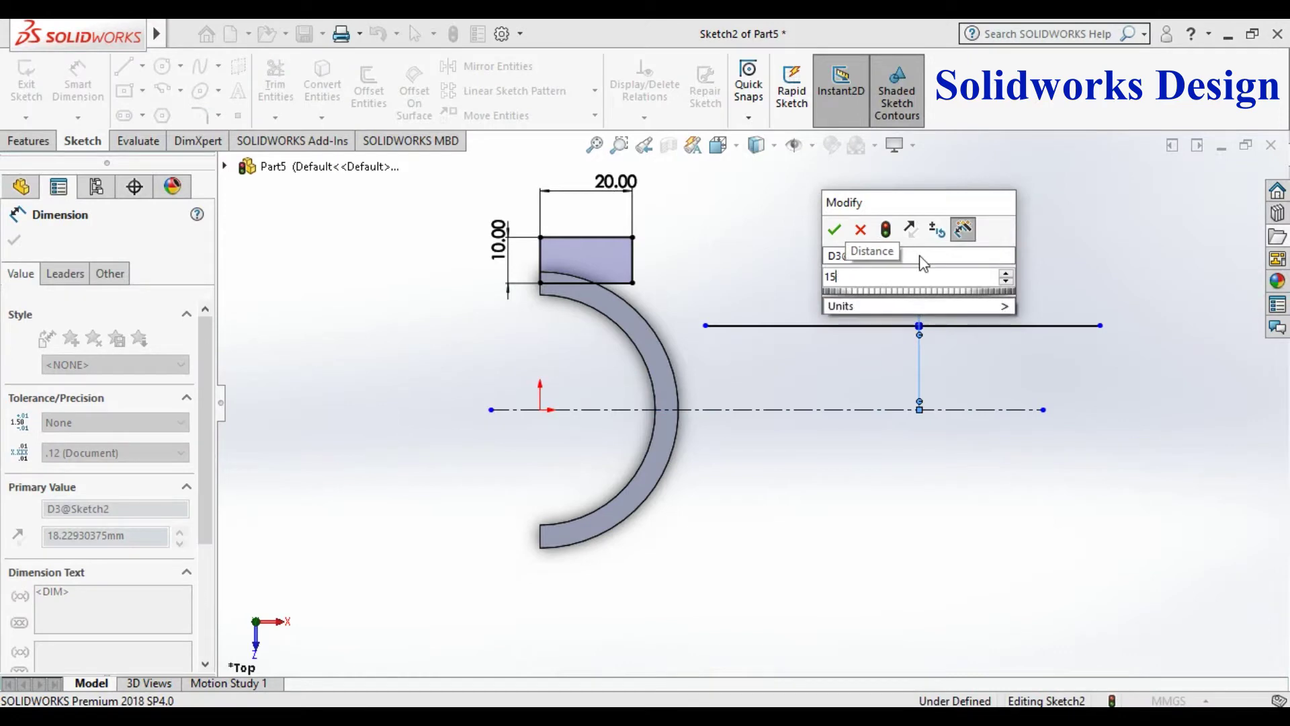
pyautogui.press('Return')
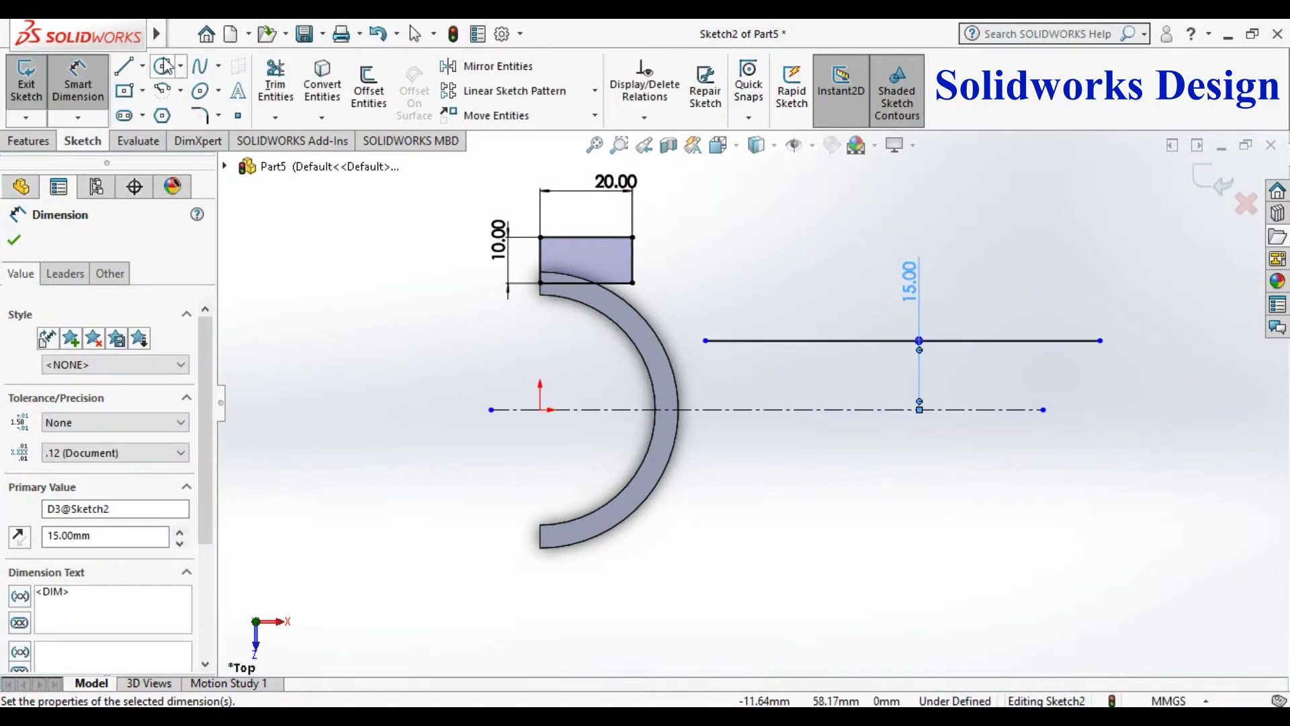
# - Draw a centre-point arc with a radius of about 17 mm just above the near end of the solid horizontal line
pyautogui.click(179, 91)
pyautogui.click(201, 119)
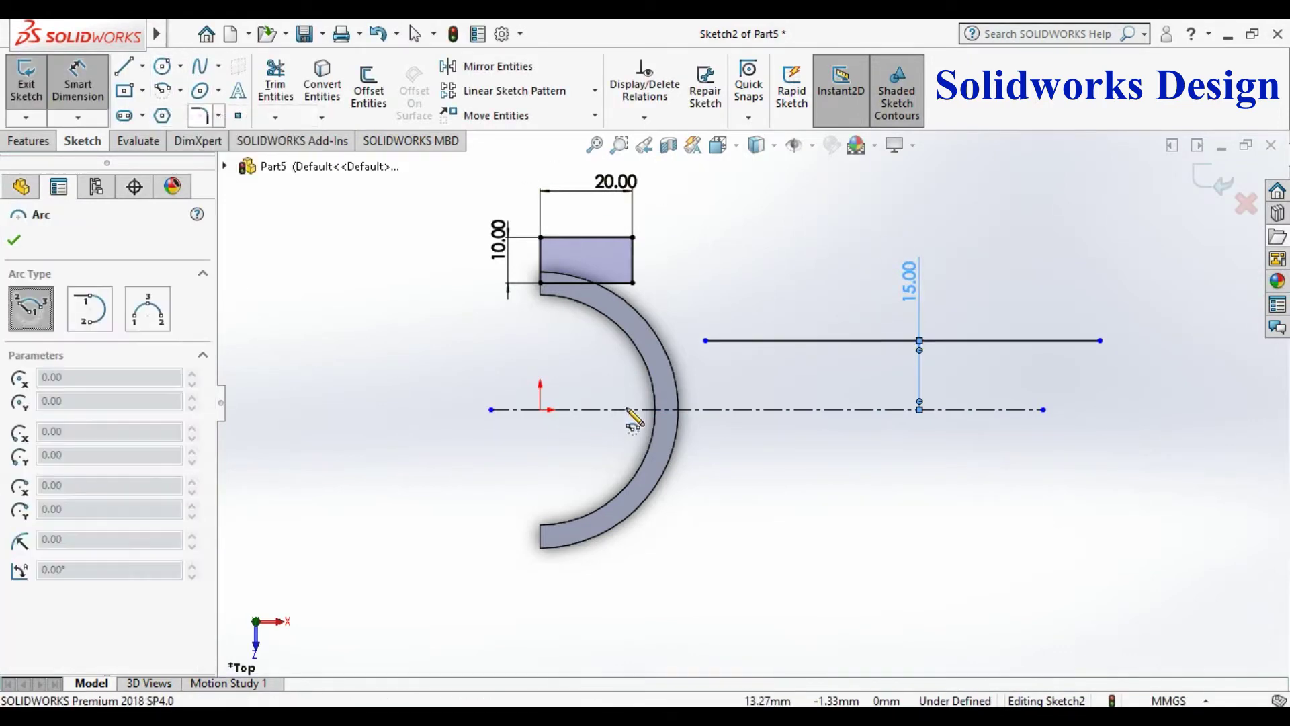
pyautogui.click(790, 256)
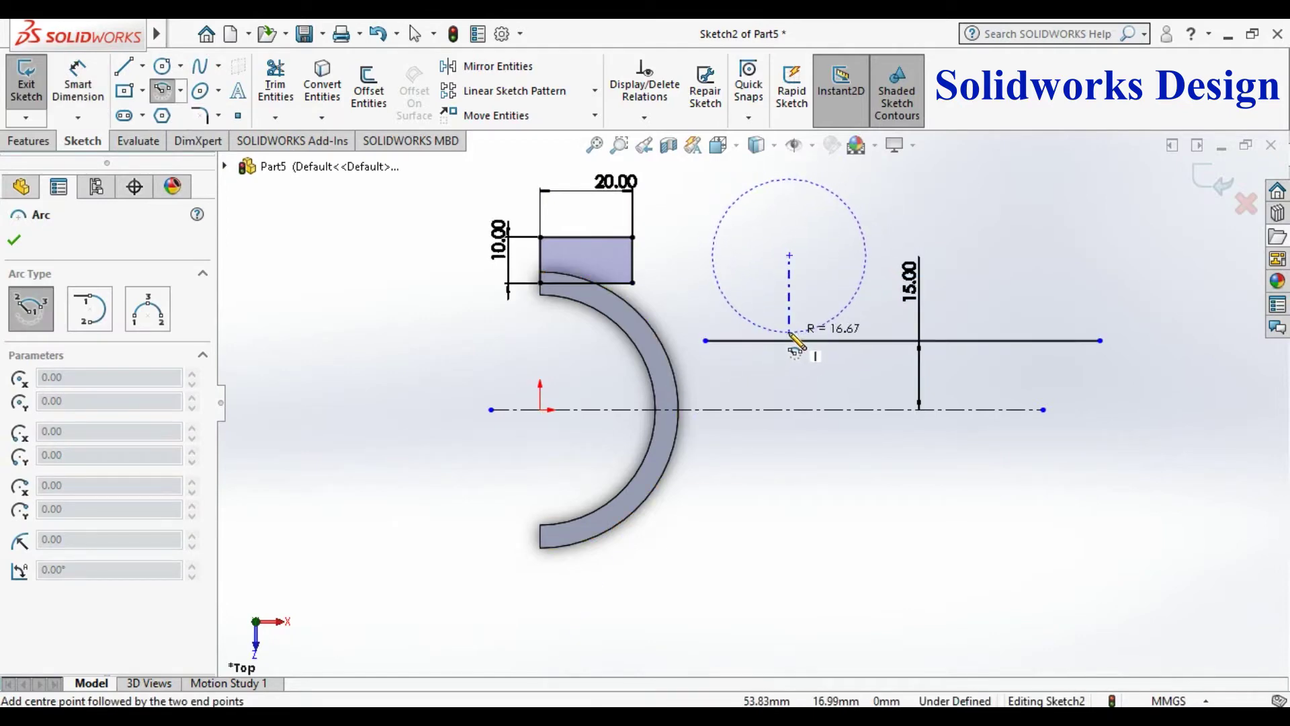
pyautogui.click(784, 334)
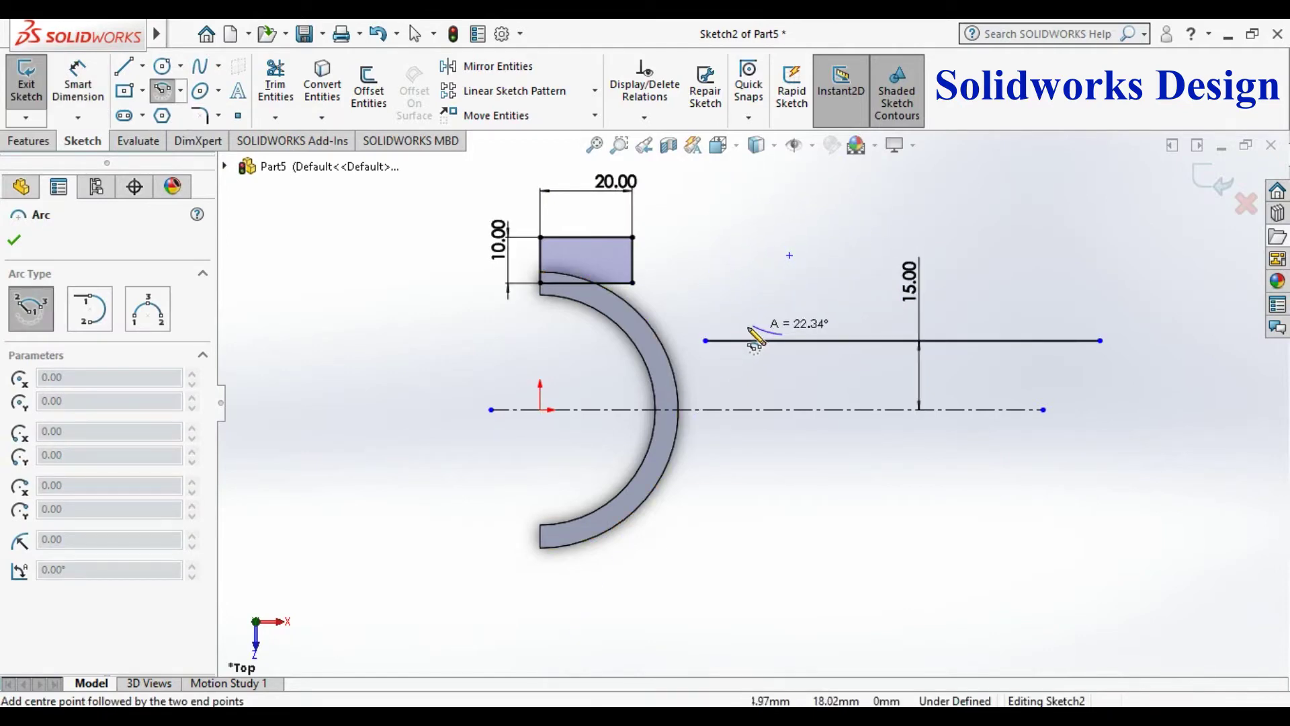
pyautogui.click(716, 285)
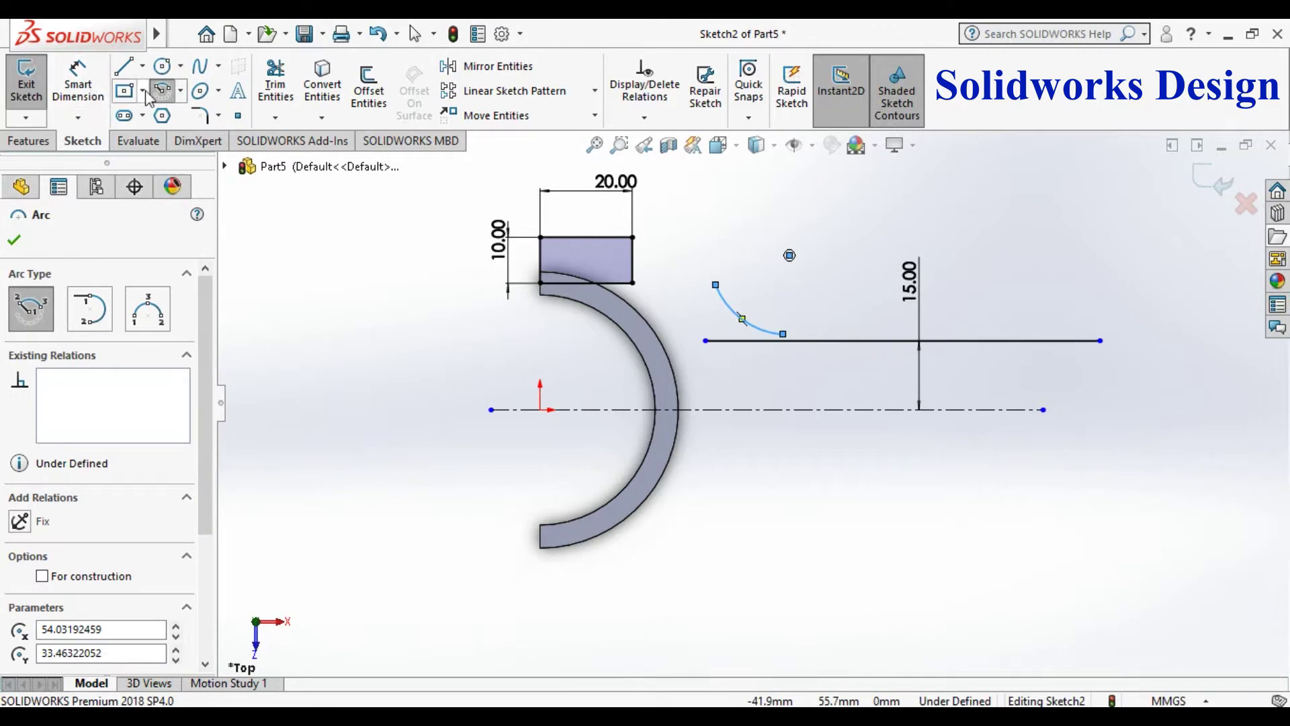
pyautogui.click(876, 522)
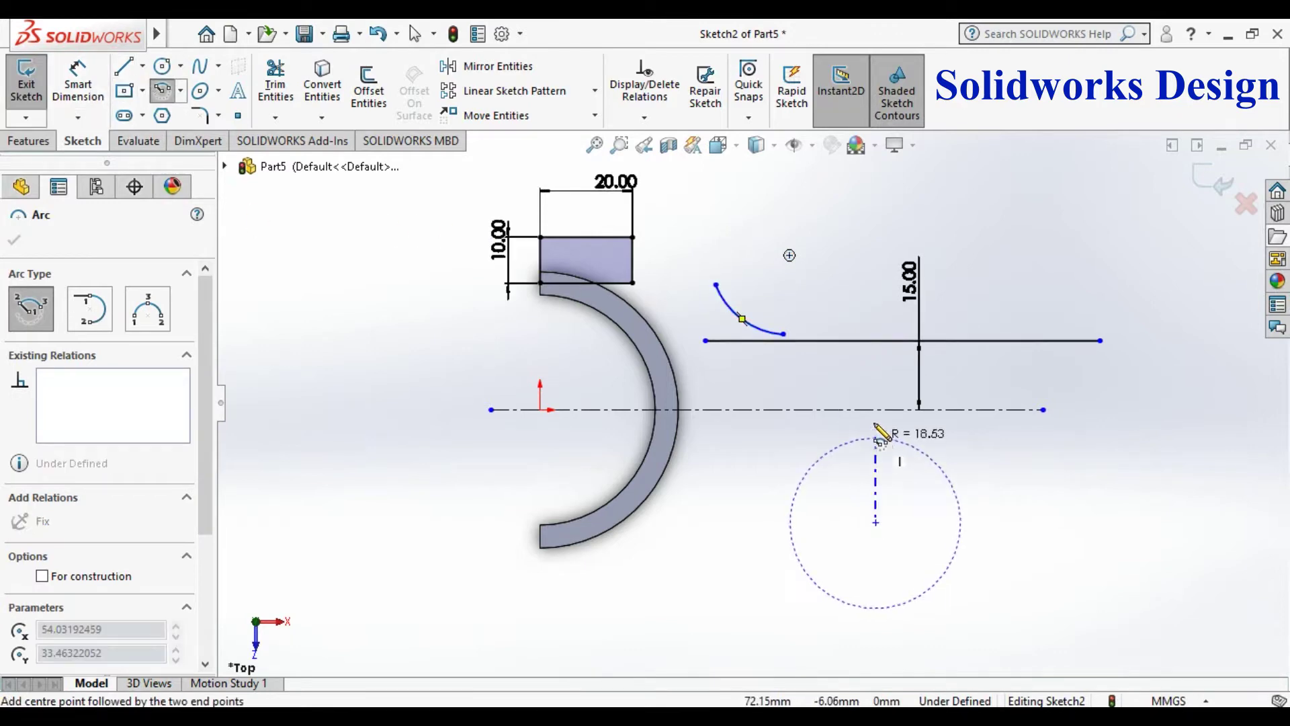
pyautogui.press('Escape')
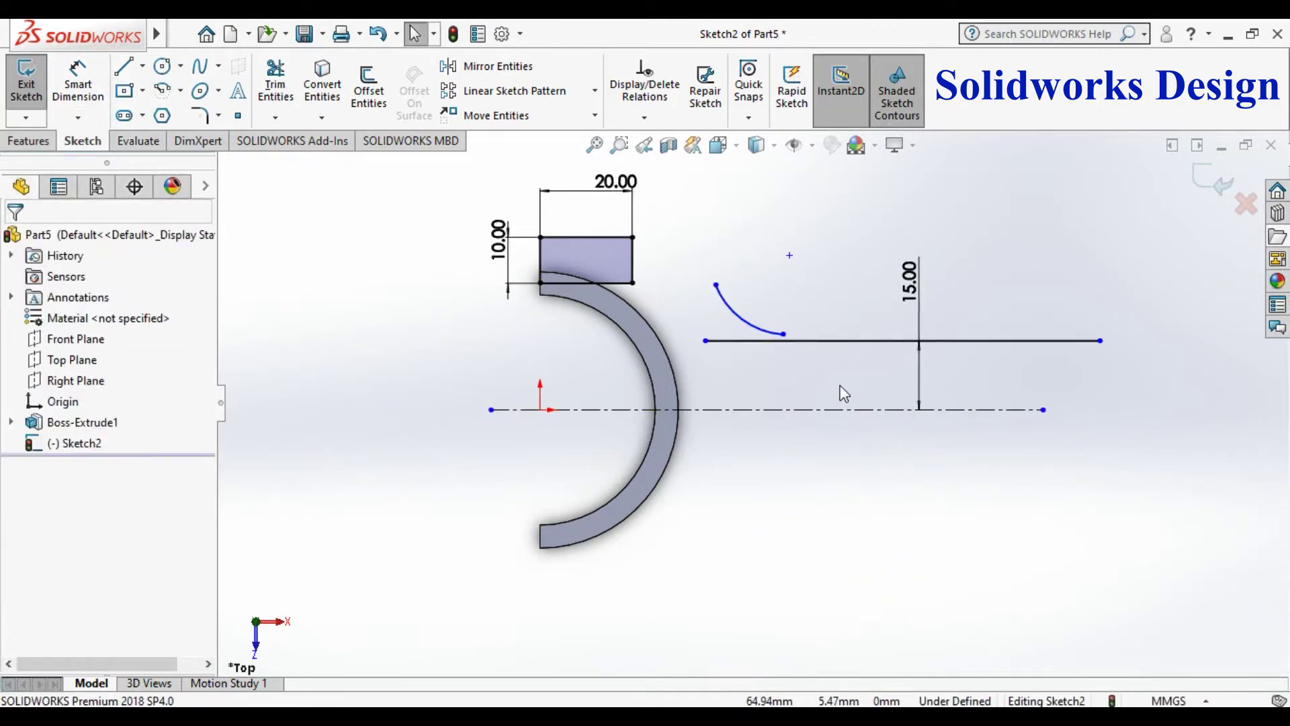
# - Make the arc tangent to the solid horizontal line and attach its free end to the rectangle's lower outer corner
pyautogui.click(841, 341)
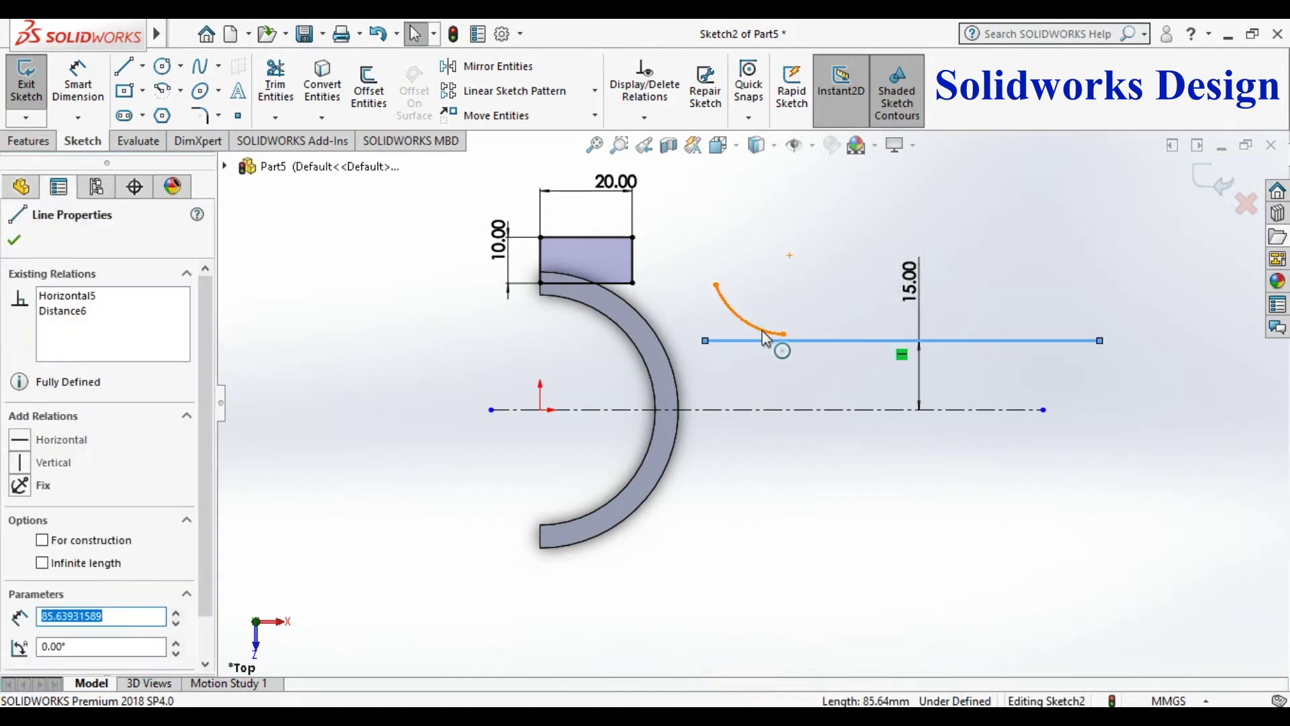
pyautogui.keyDown('ctrl'); pyautogui.click(769, 337); pyautogui.keyUp('ctrl')
pyautogui.click(820, 248)
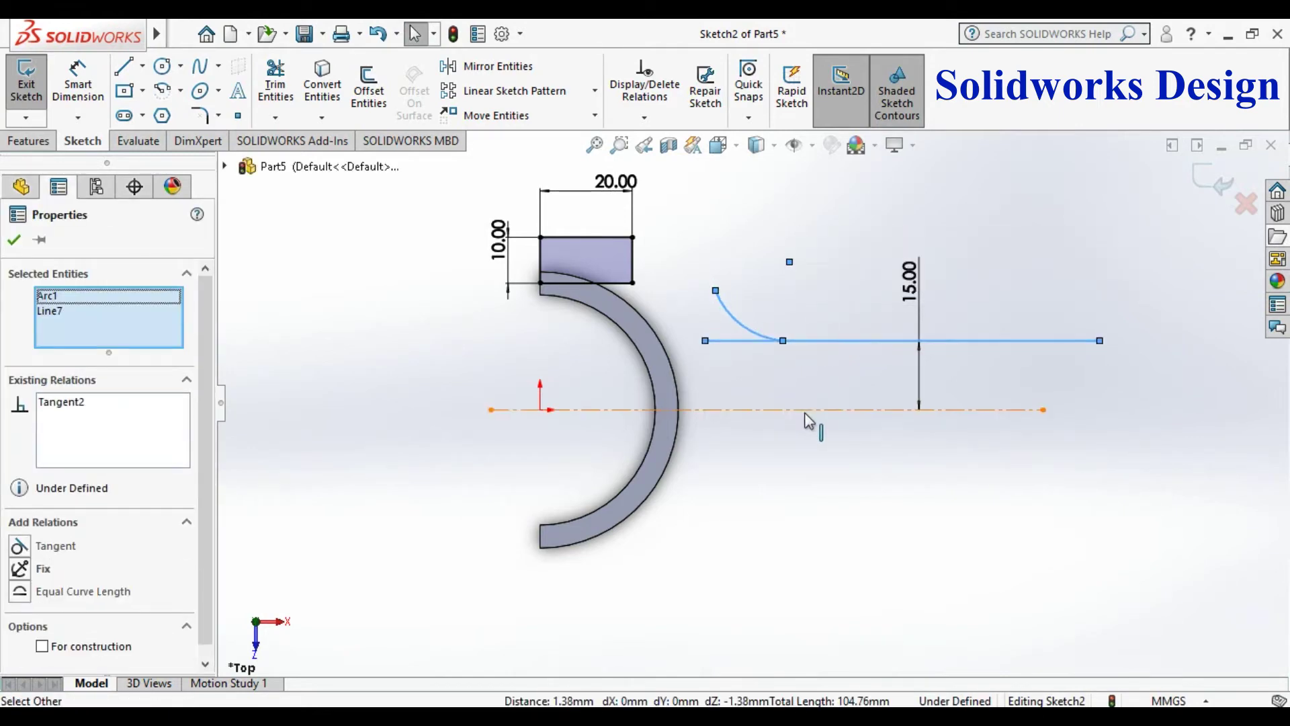
pyautogui.click(805, 496)
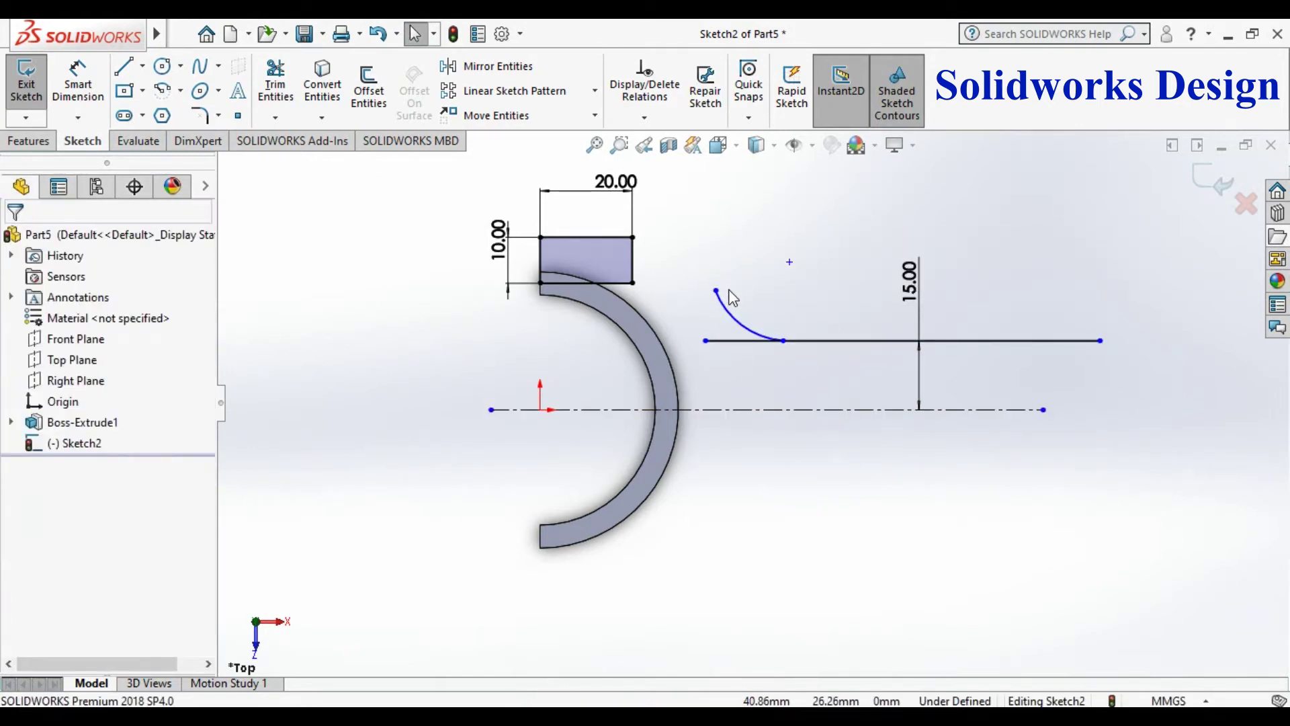
pyautogui.click(716, 291)
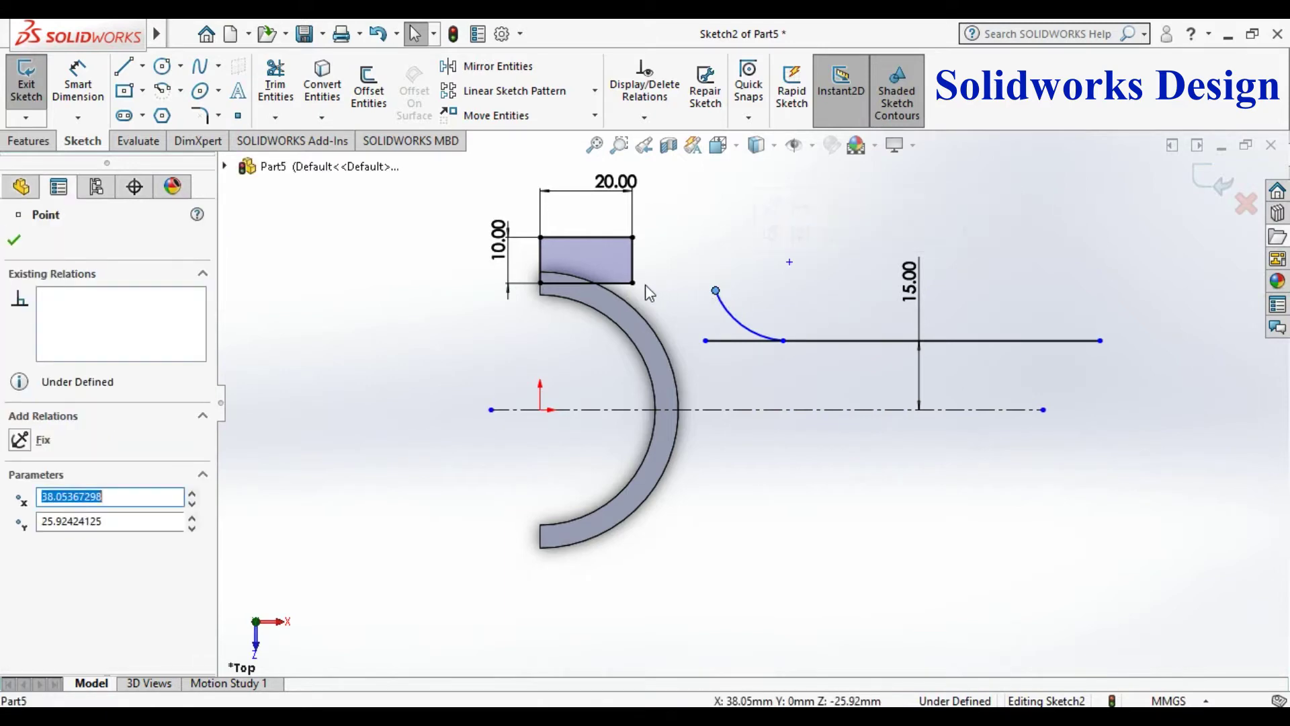
pyautogui.moveTo(716, 291); pyautogui.dragTo(637, 295)
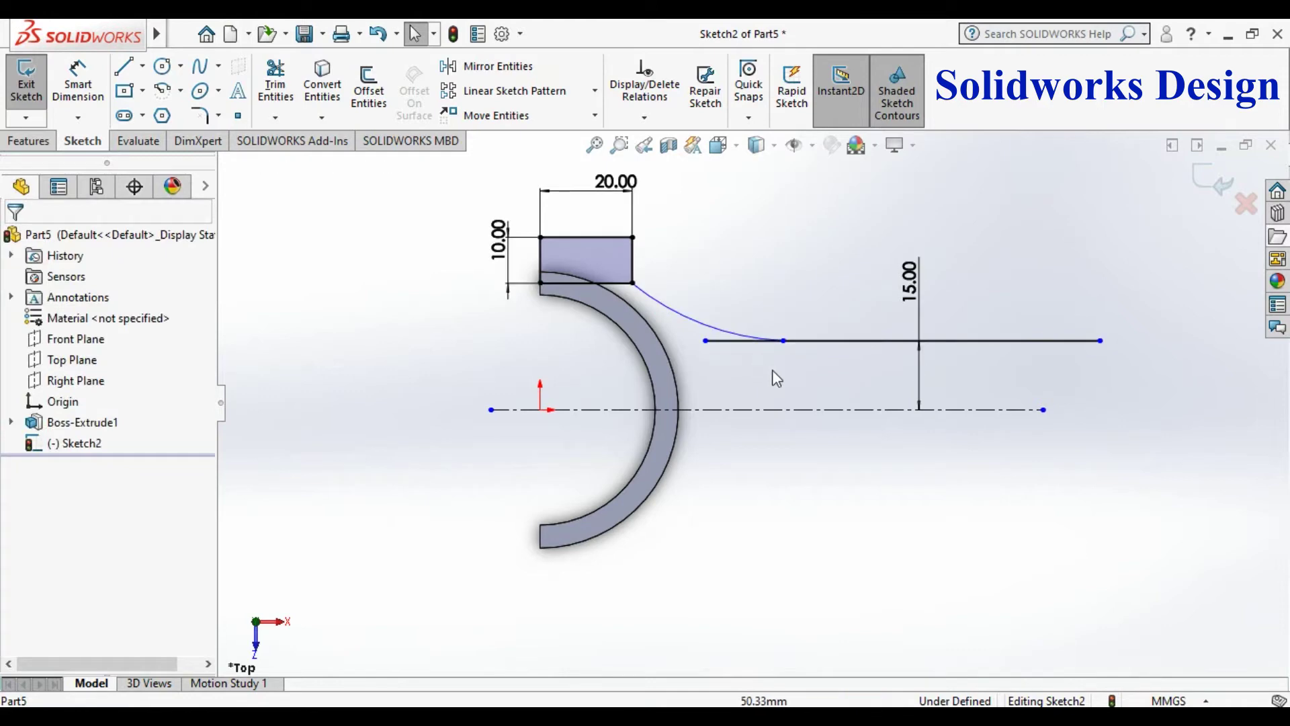
# - Dimension the arc's radius to 30 mm
pyautogui.click(78, 84)
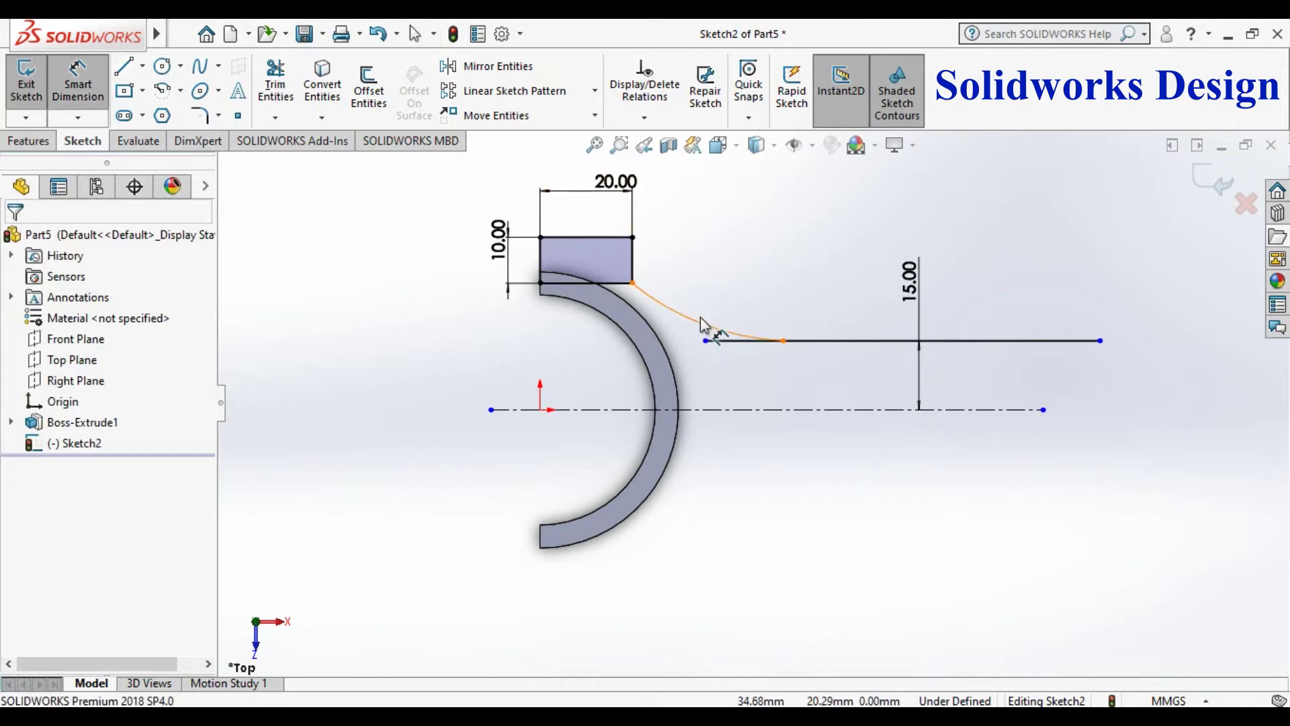
pyautogui.click(698, 321)
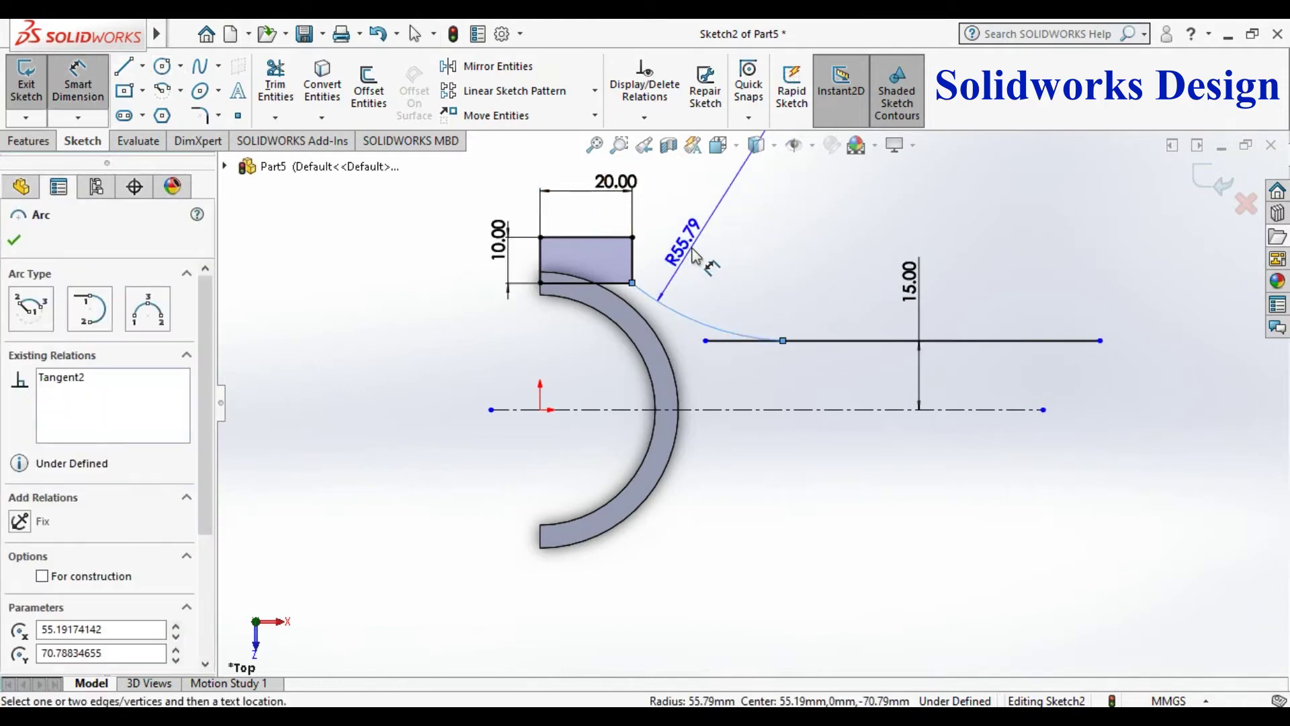
pyautogui.click(694, 254)
pyautogui.write('30')
pyautogui.press('Return')
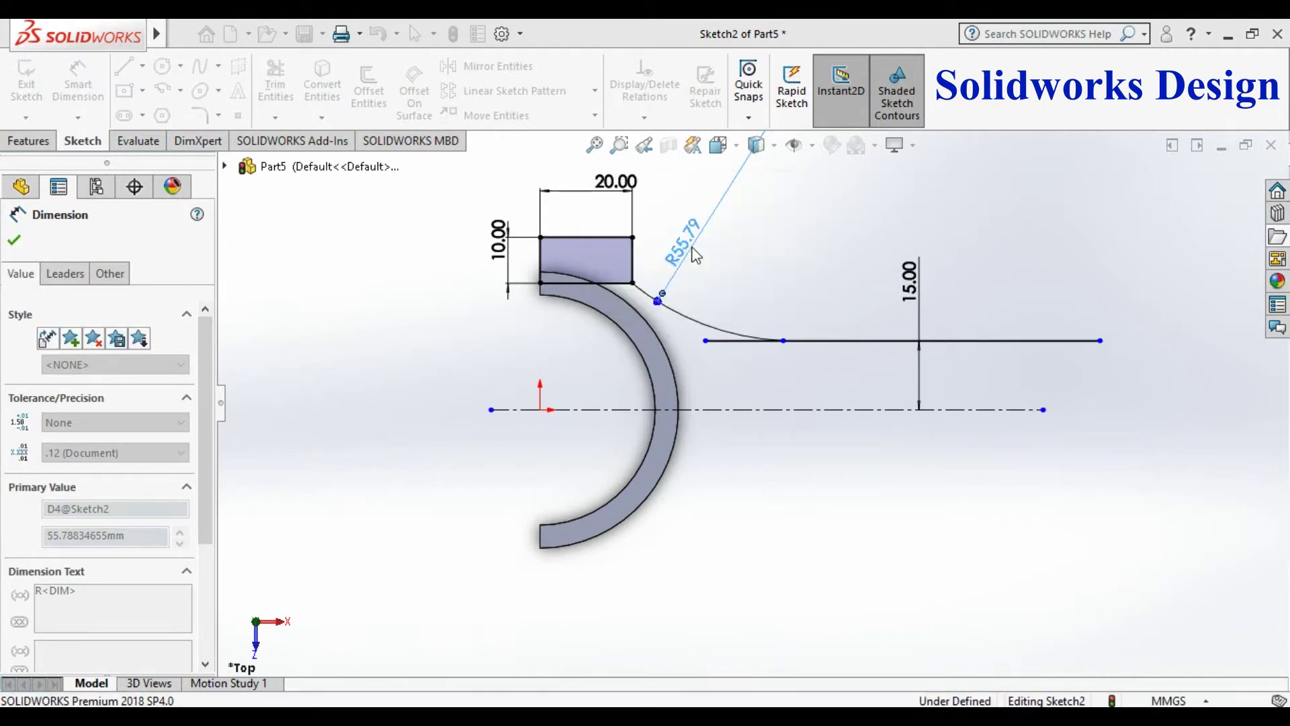
# - Try to trim the short overhang of the horizontal line past the arc's lower end, and undo that trim
pyautogui.click(275, 84)
pyautogui.scroll(-3, 697, 341)
pyautogui.moveTo(807, 431); pyautogui.dragTo(788, 408)
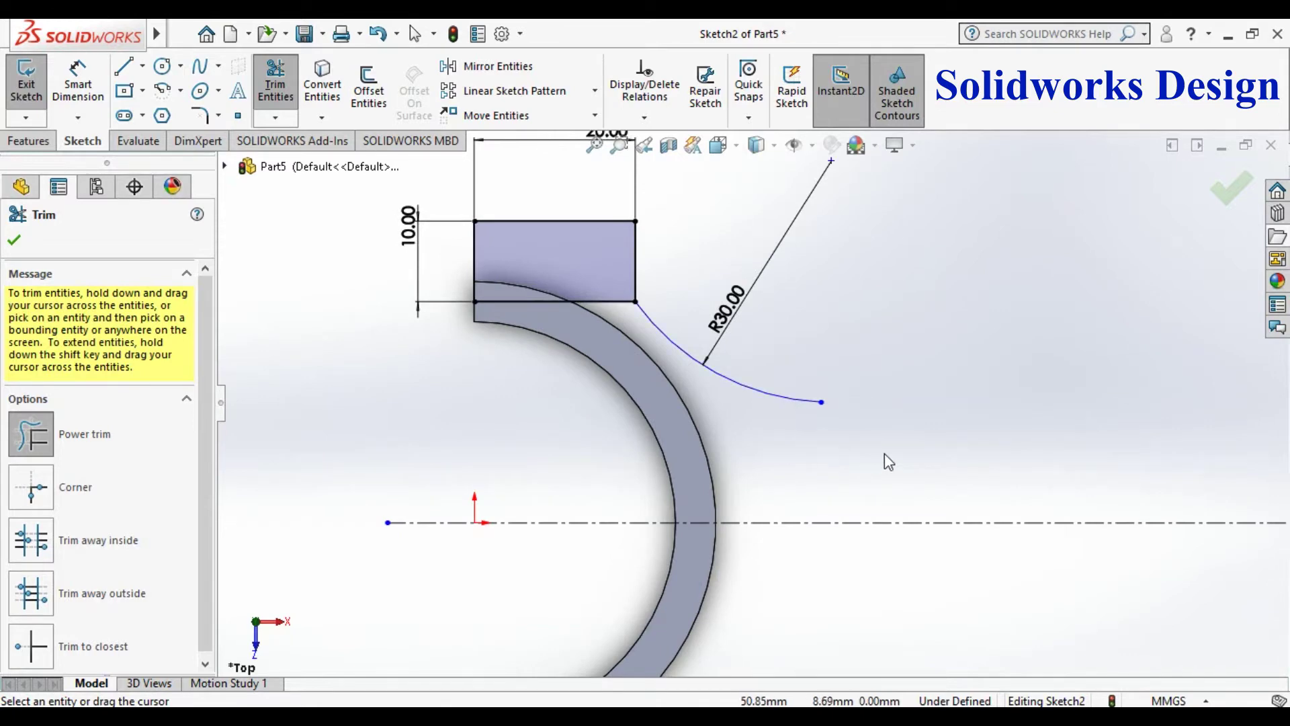
pyautogui.press('Escape')
pyautogui.hotkey('ctrl', 'z')
# - Trim away the solid horizontal line at the arc's lower end with Power trim
pyautogui.scroll(-3, 819, 397)
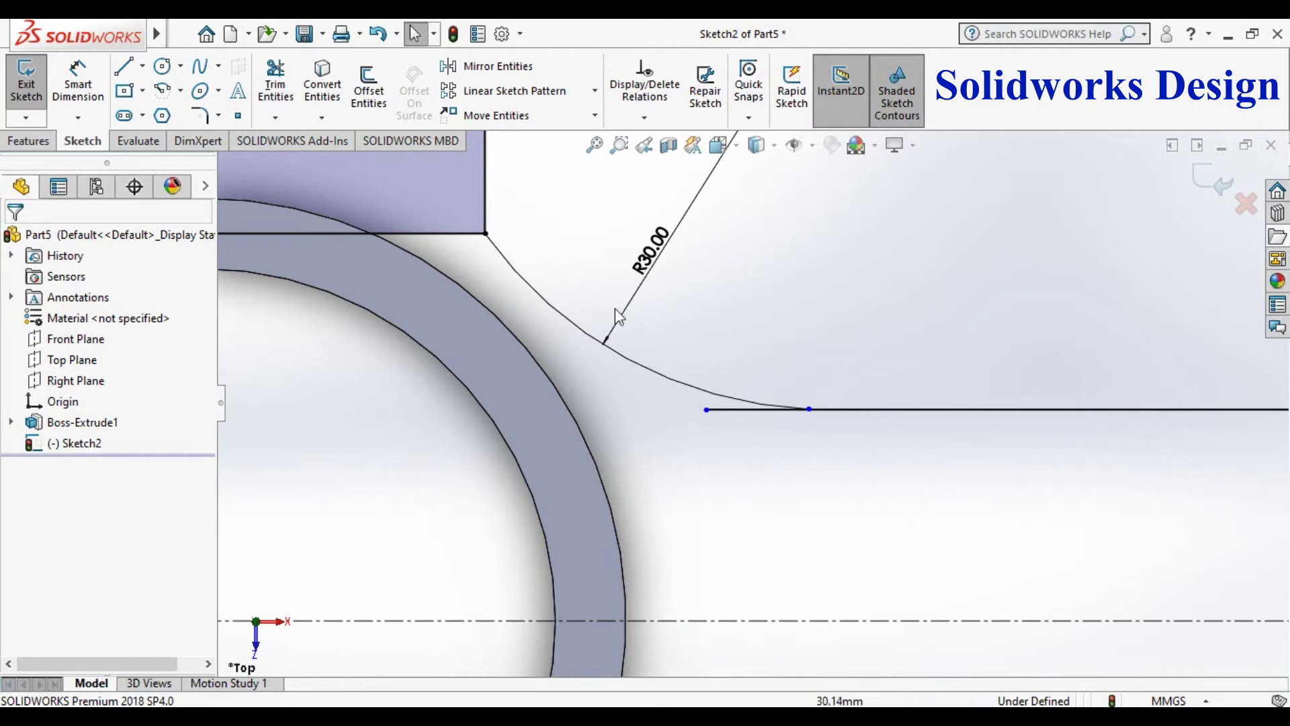
pyautogui.click(276, 84)
pyautogui.moveTo(731, 418); pyautogui.dragTo(772, 455)
pyautogui.scroll(5, 772, 455)
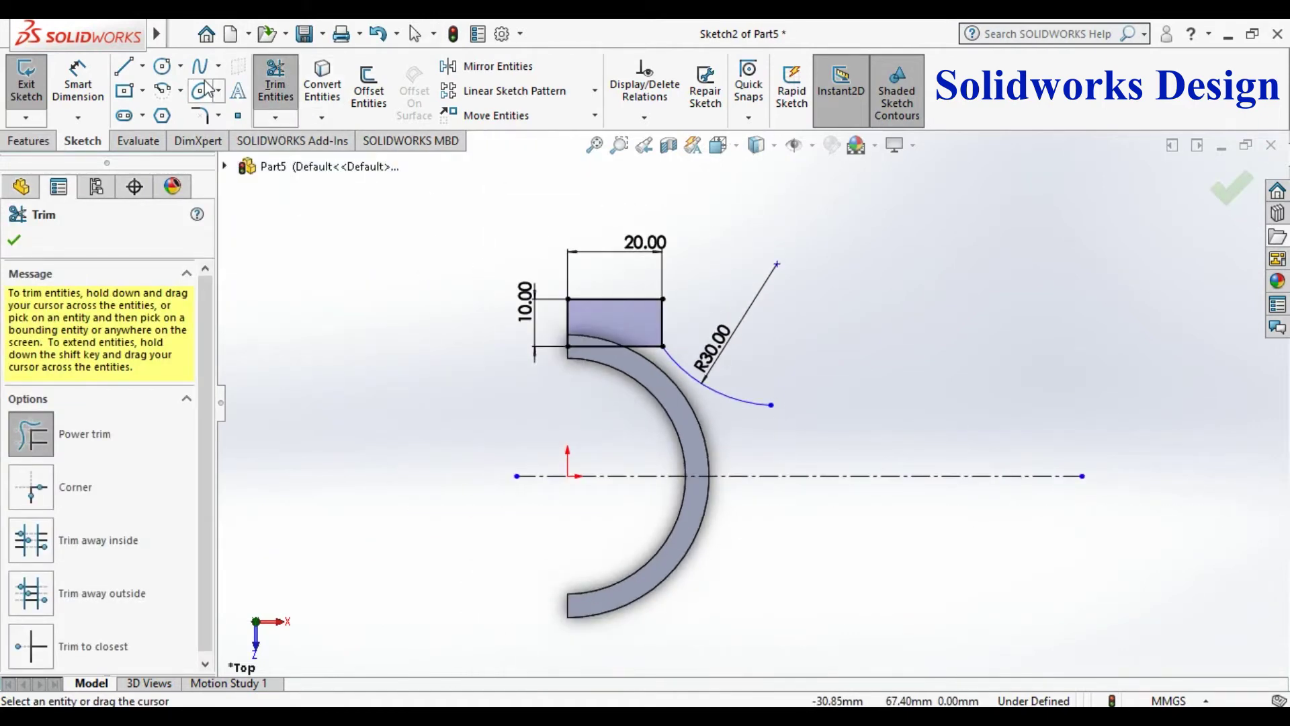
# - Draw a horizontal line about 64 mm long outward from the arc's lower endpoint
pyautogui.click(124, 66)
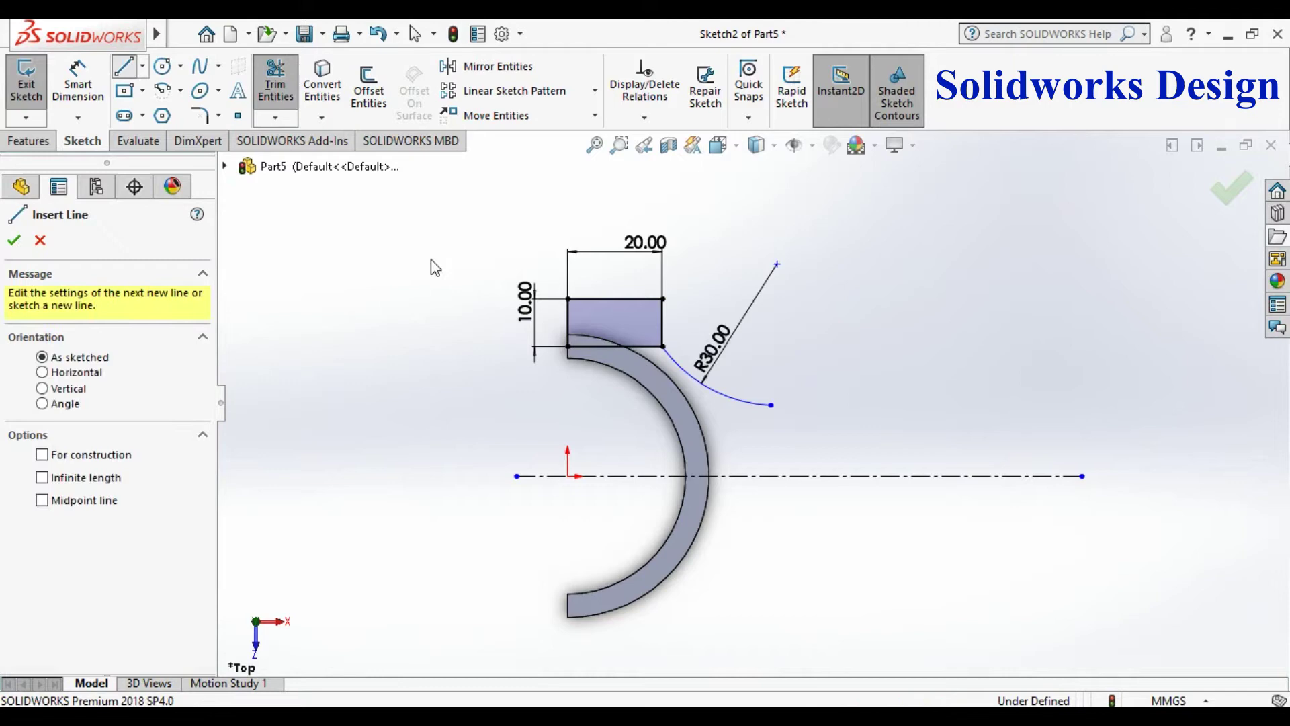
pyautogui.click(770, 403)
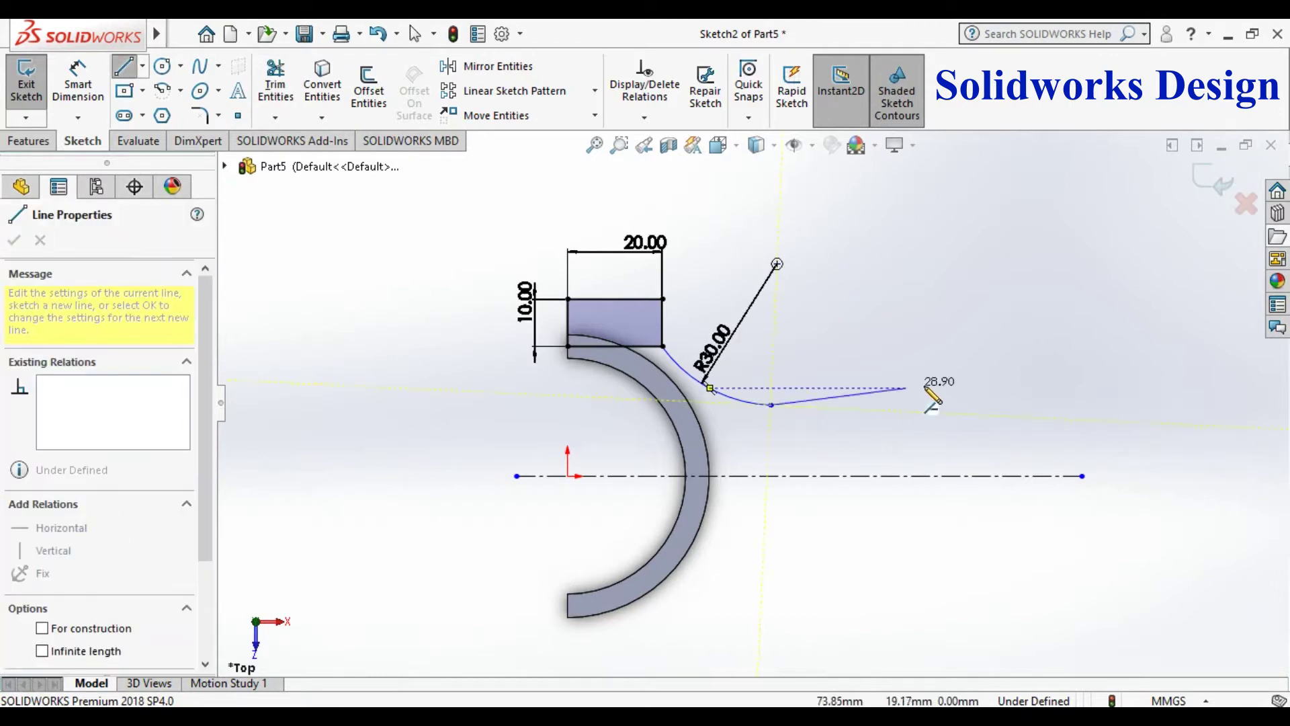
pyautogui.click(1073, 404)
pyautogui.press('Escape')
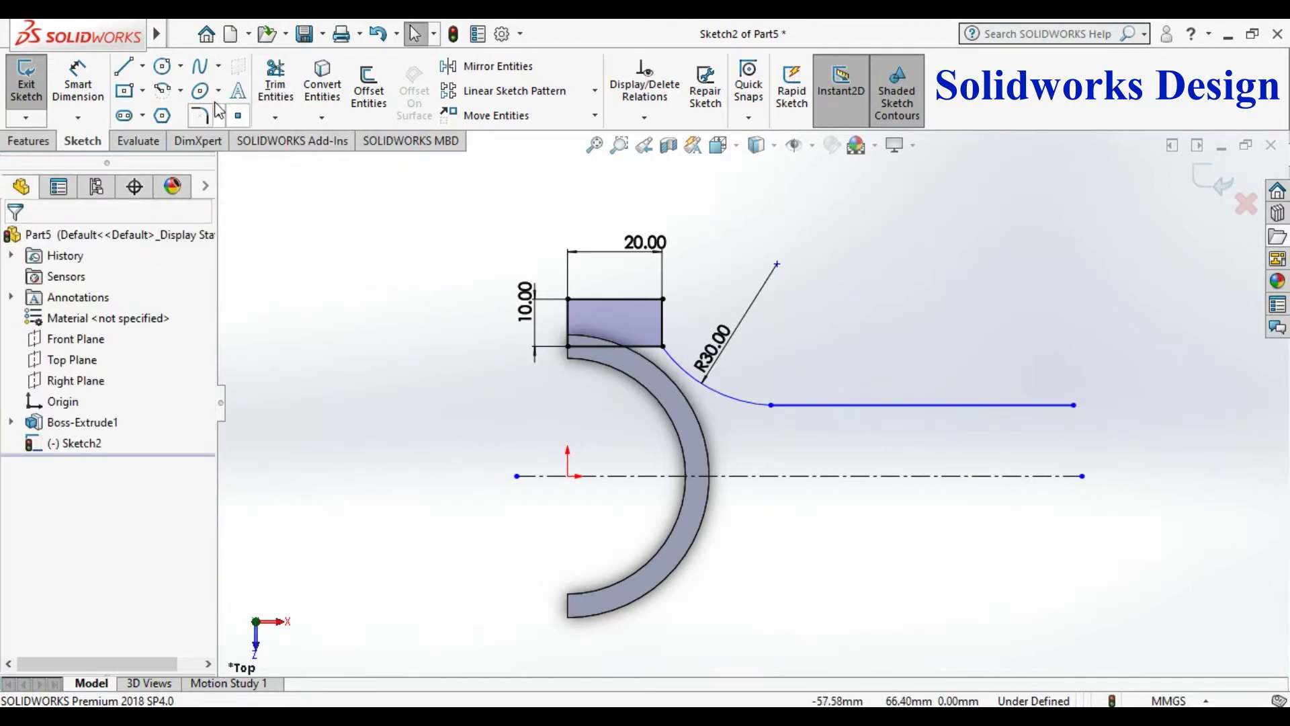
# - Dimension the distance between the new horizontal line and the centerline to 15 mm
pyautogui.click(103, 82)
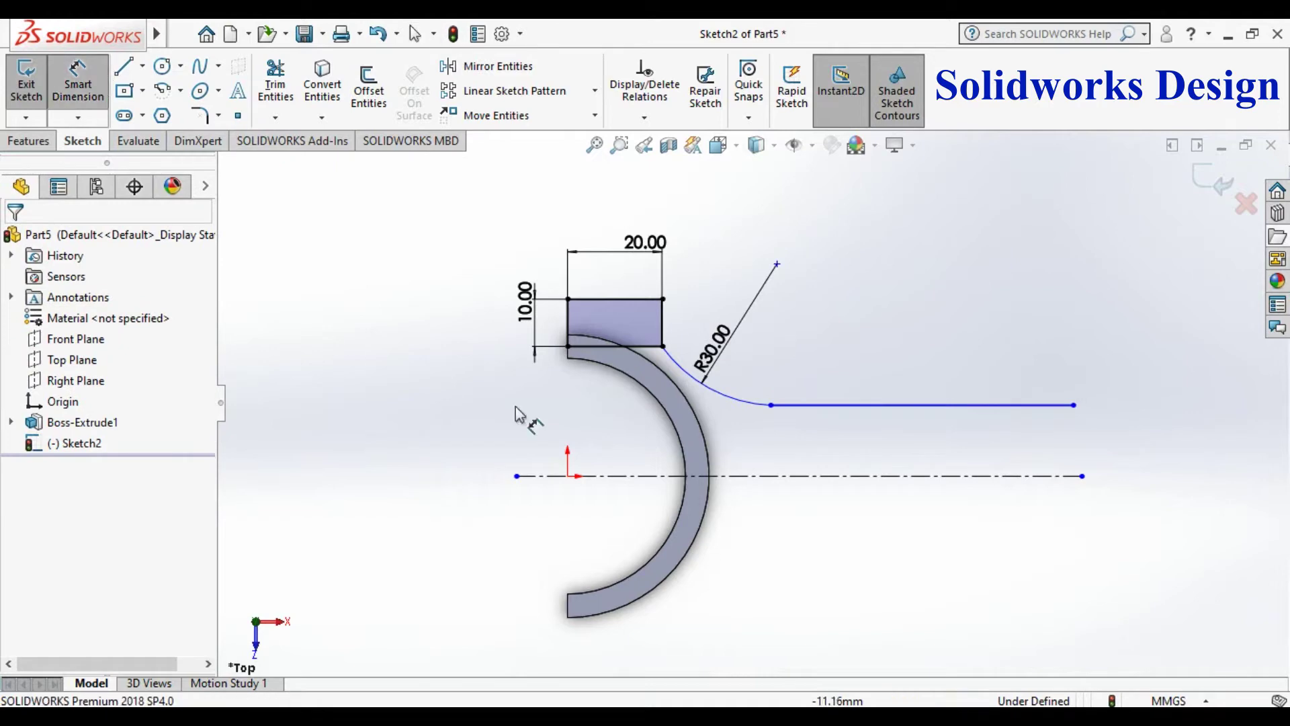
pyautogui.click(941, 476)
pyautogui.click(951, 405)
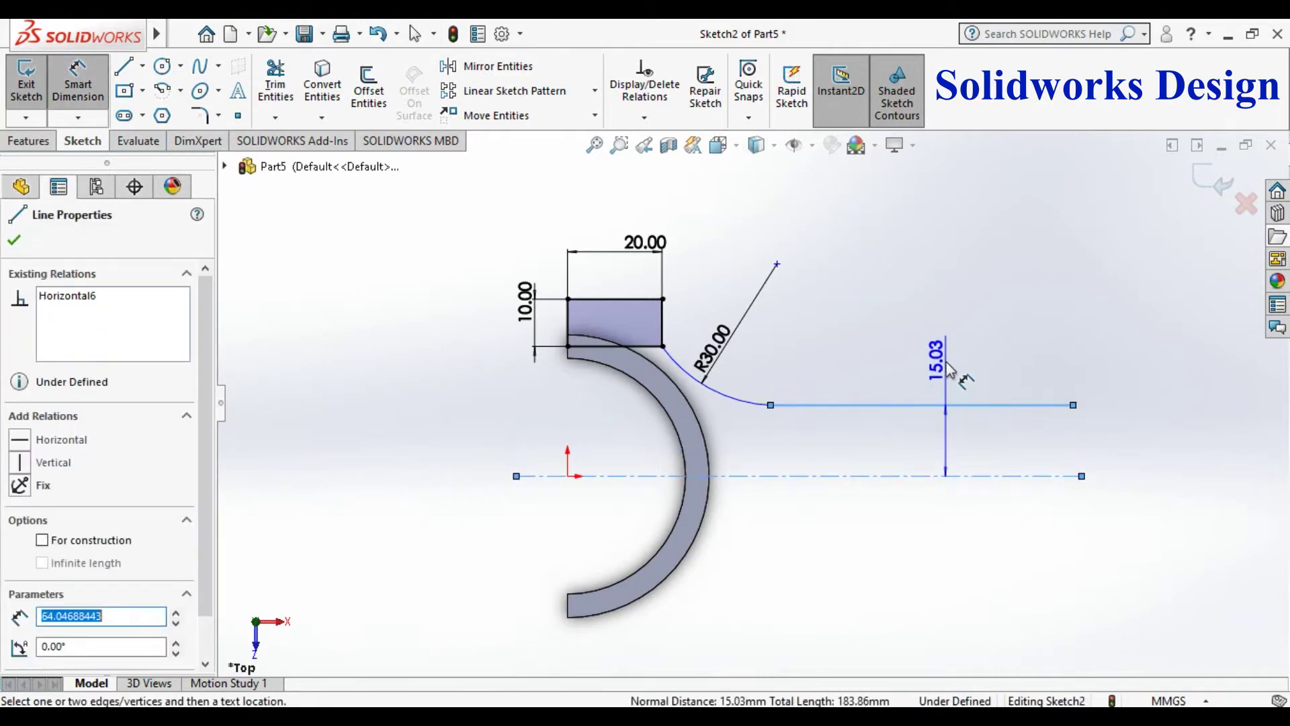
pyautogui.click(947, 368)
pyautogui.write('15')
pyautogui.press('Return')
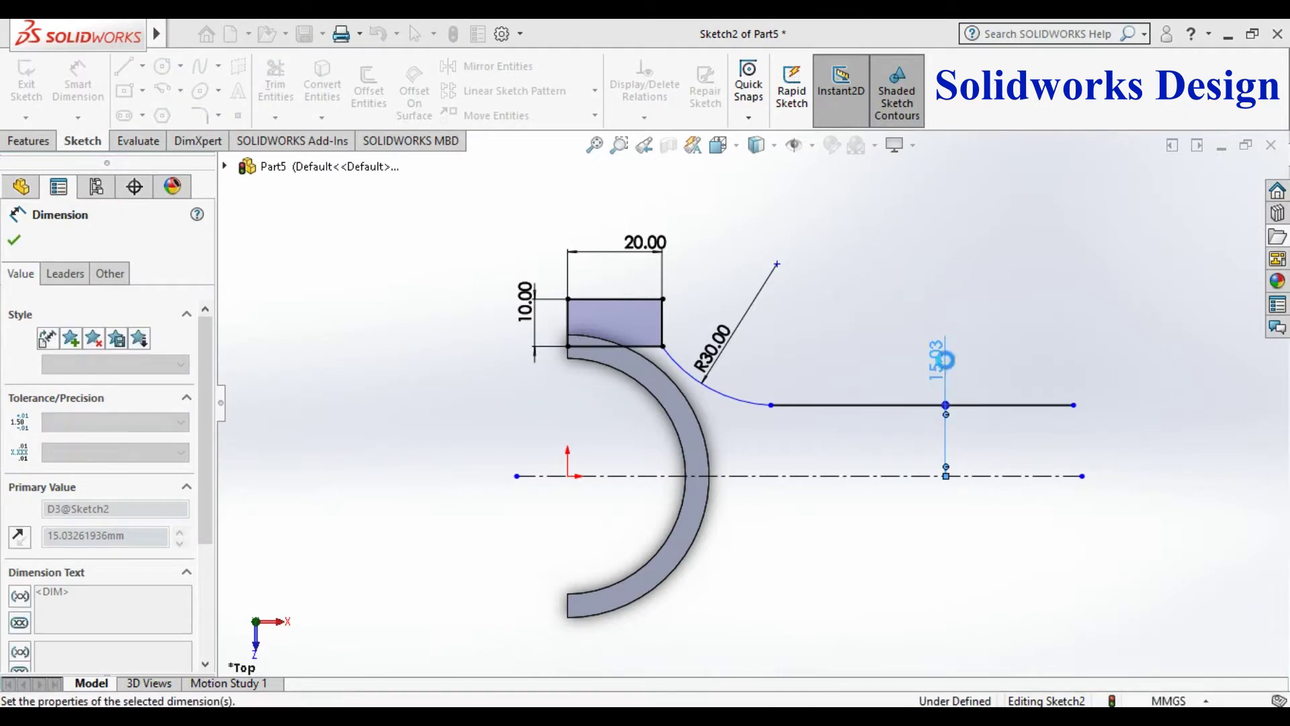
# - Mirror the rectangle, the 30 mm arc and the horizontal line about the centerline, keeping the originals
pyautogui.scroll(3, 810, 512)
pyautogui.scroll(-2, 860, 494)
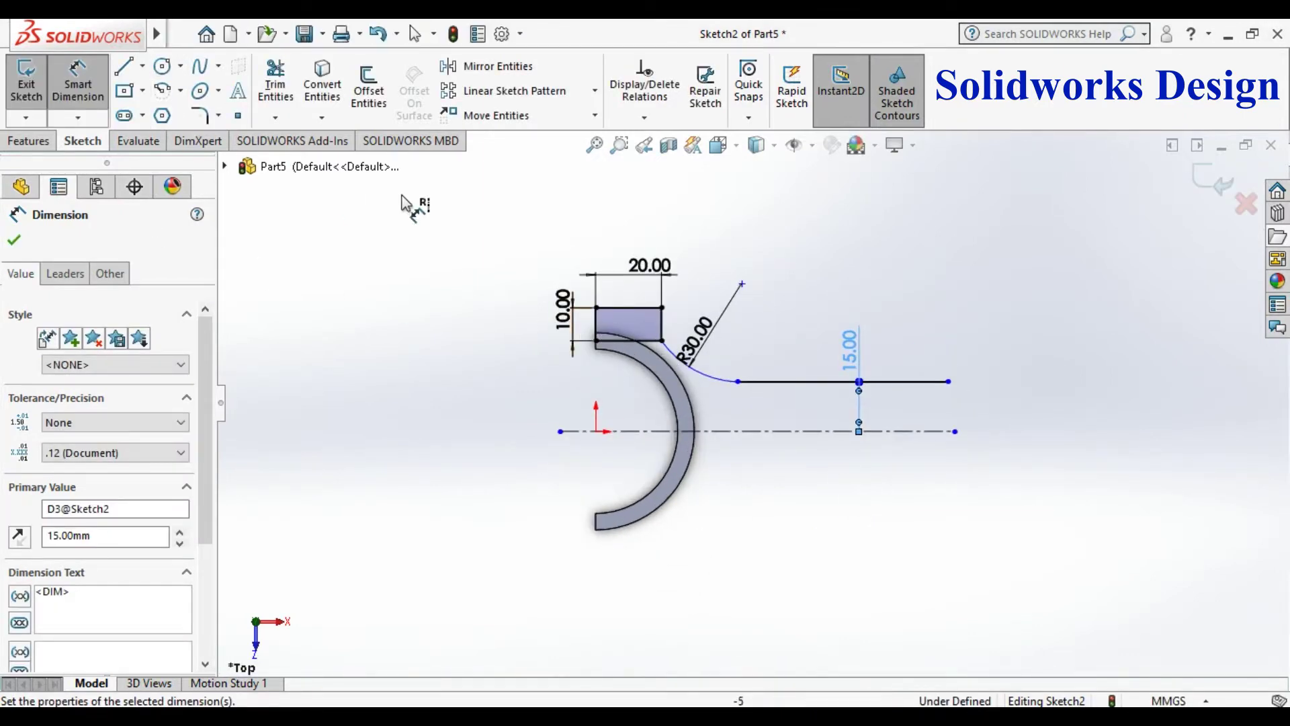
pyautogui.click(485, 66)
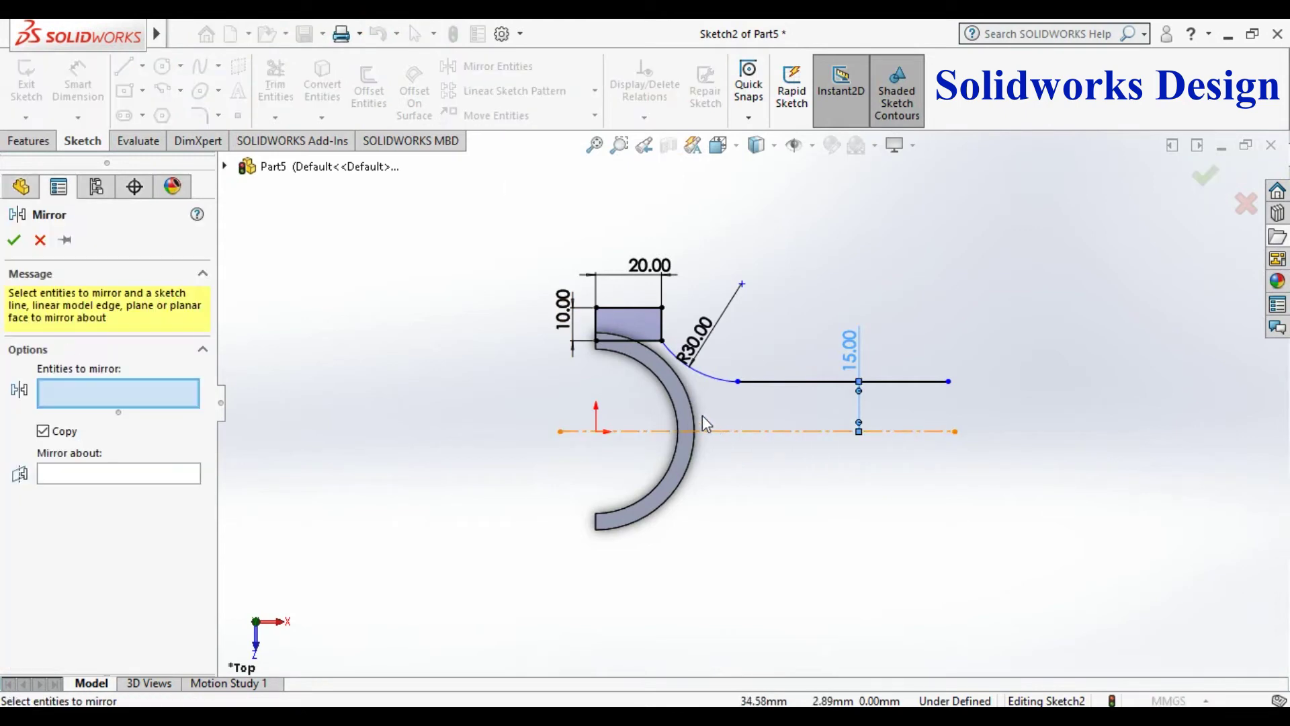
pyautogui.click(645, 329)
pyautogui.click(716, 379)
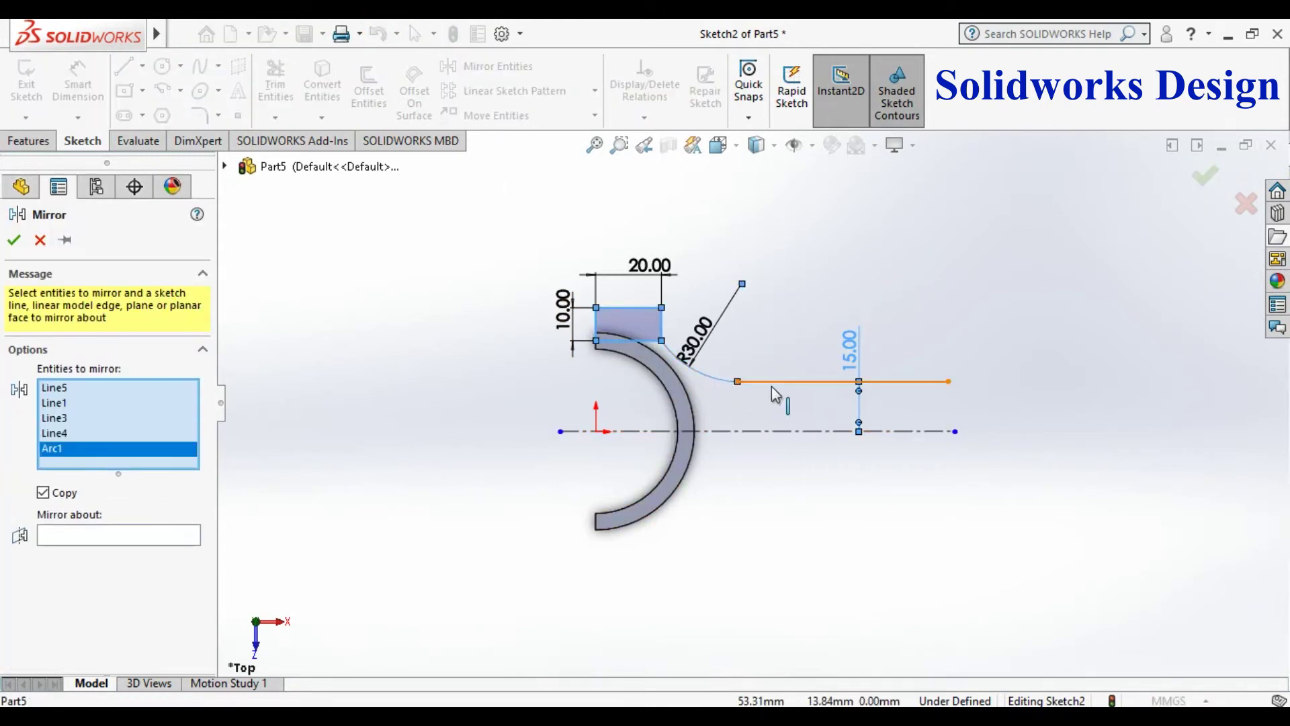
pyautogui.click(775, 389)
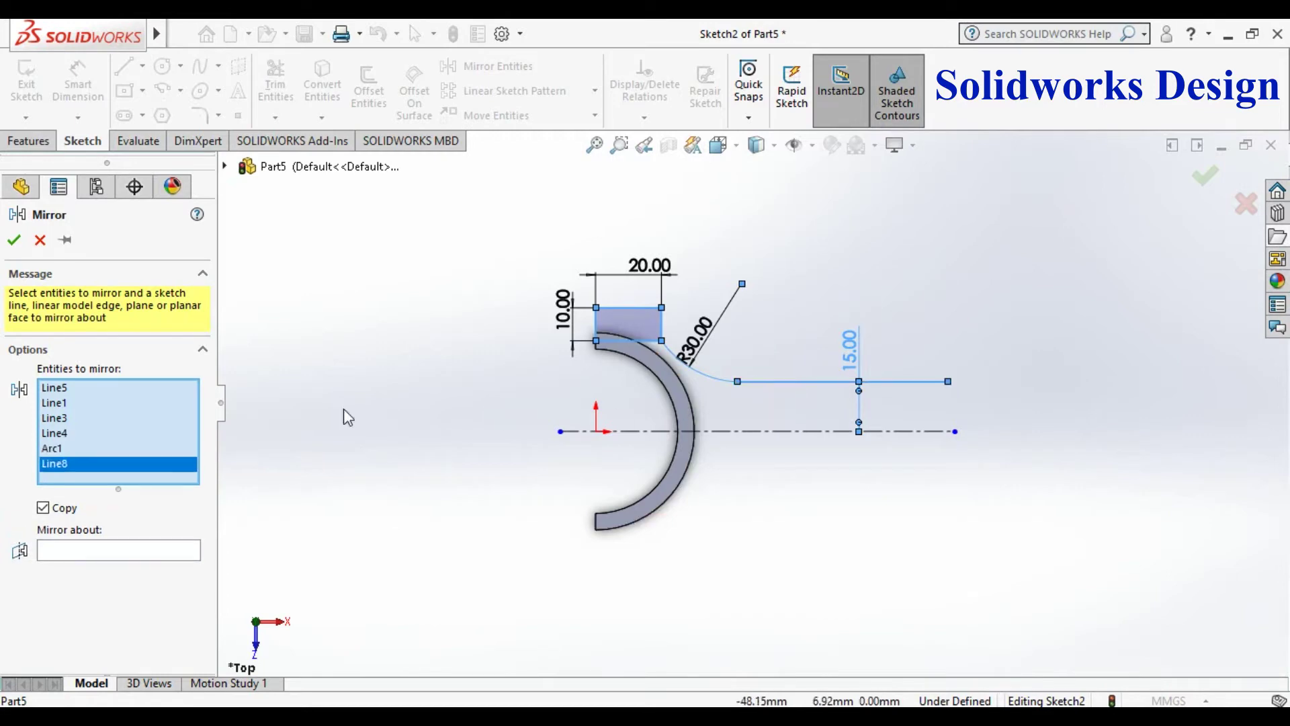
pyautogui.click(102, 552)
pyautogui.click(844, 432)
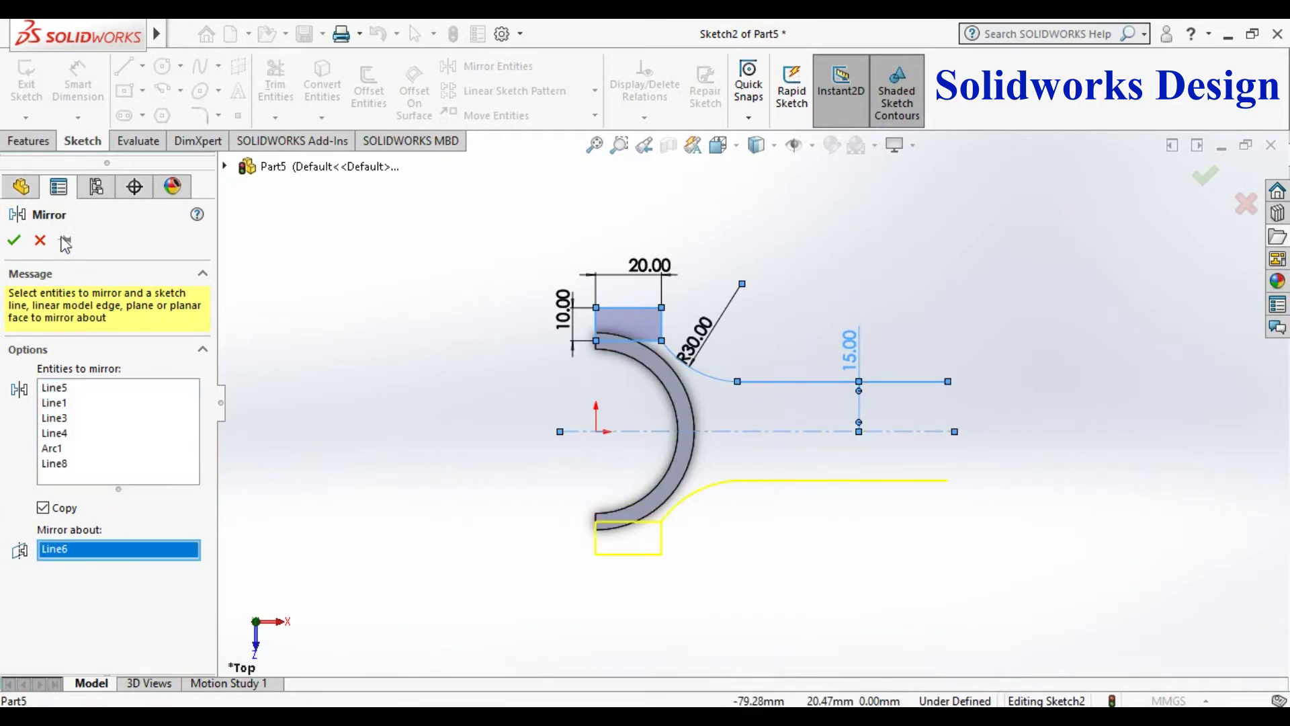
pyautogui.click(14, 241)
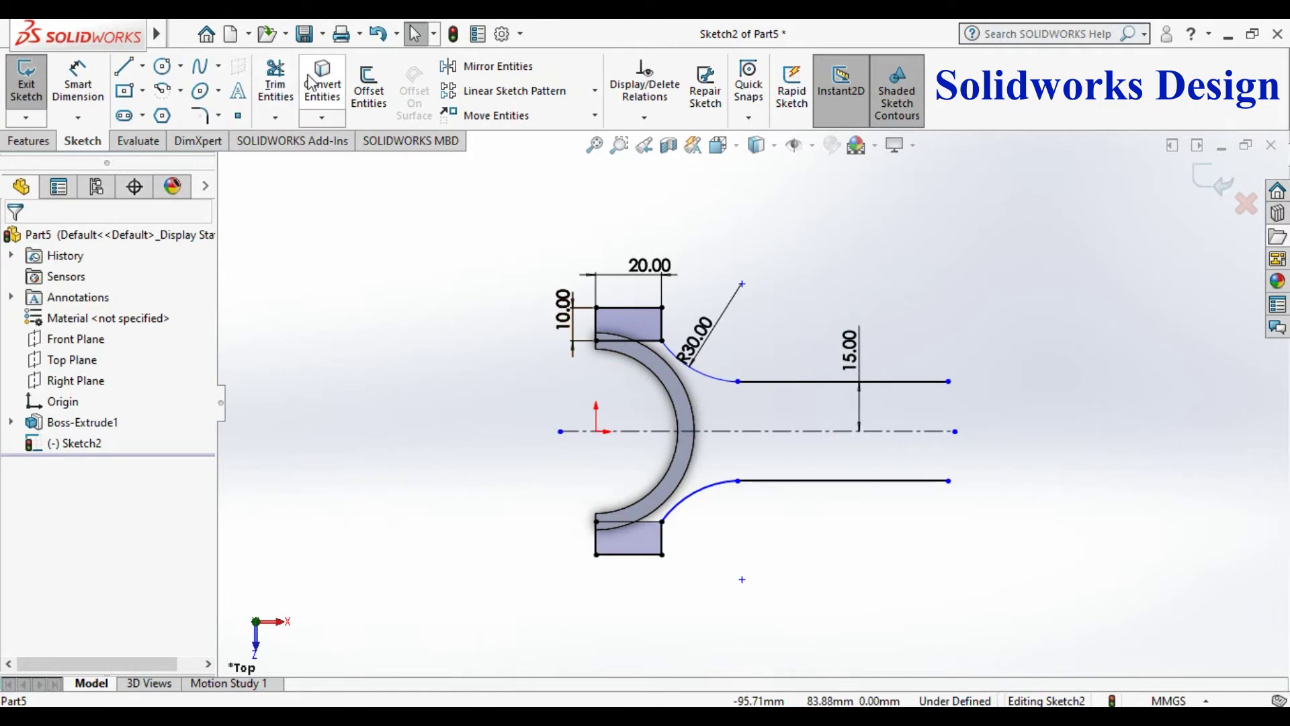
# - Convert the half ring's outer curved edge into a sketch entity
pyautogui.click(311, 81)
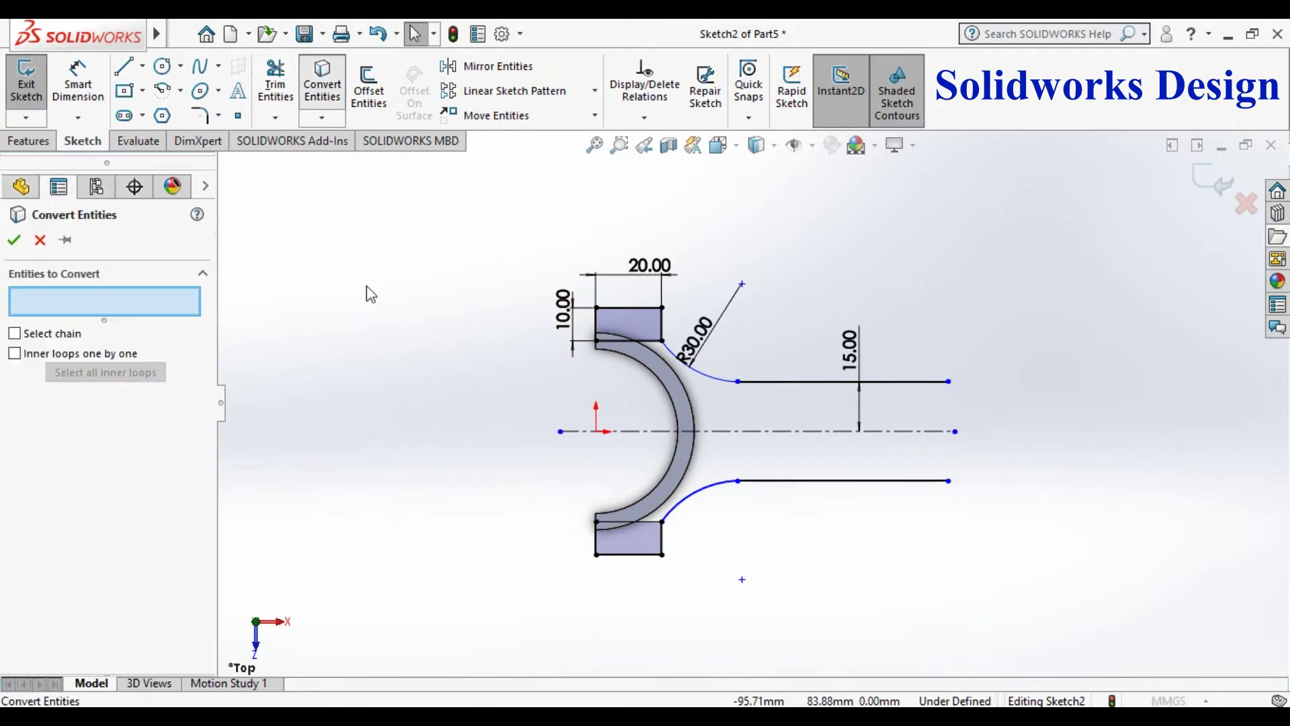
pyautogui.click(678, 379)
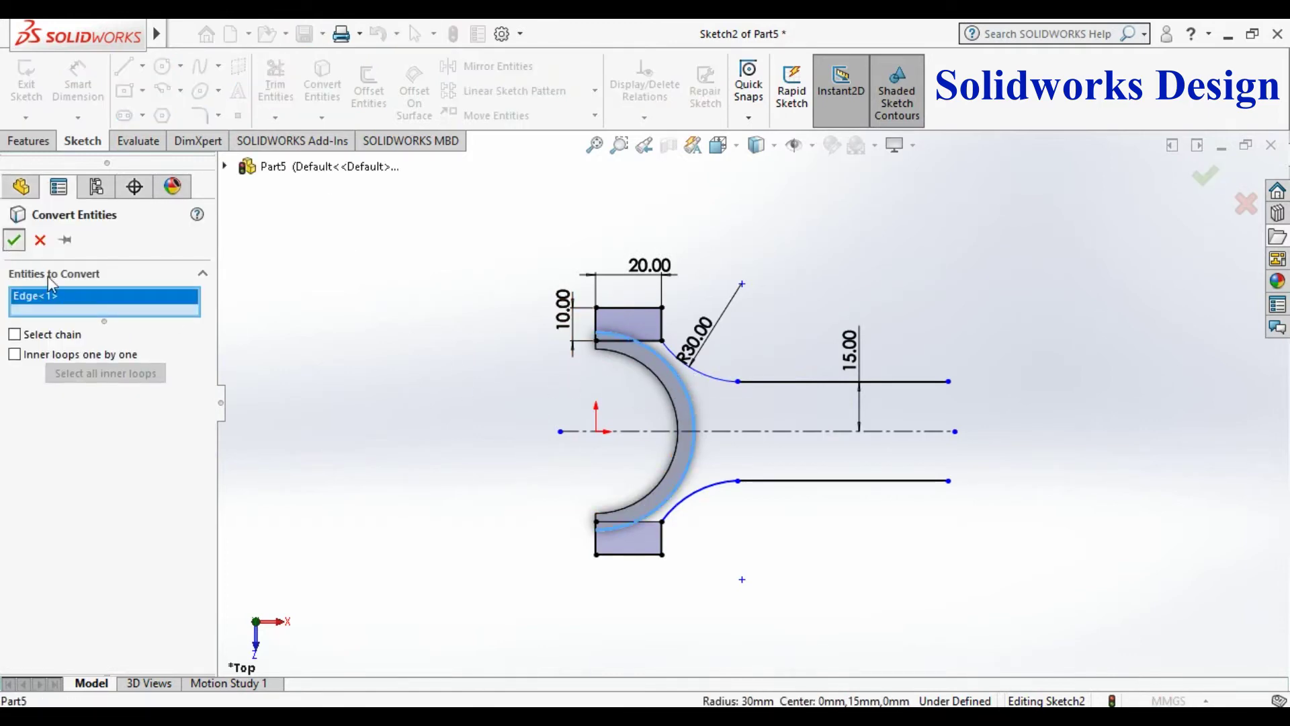
pyautogui.click(14, 240)
# - Trim away the parts of the upper lug's inner line and outer side line that lie within the half ring
pyautogui.click(285, 106)
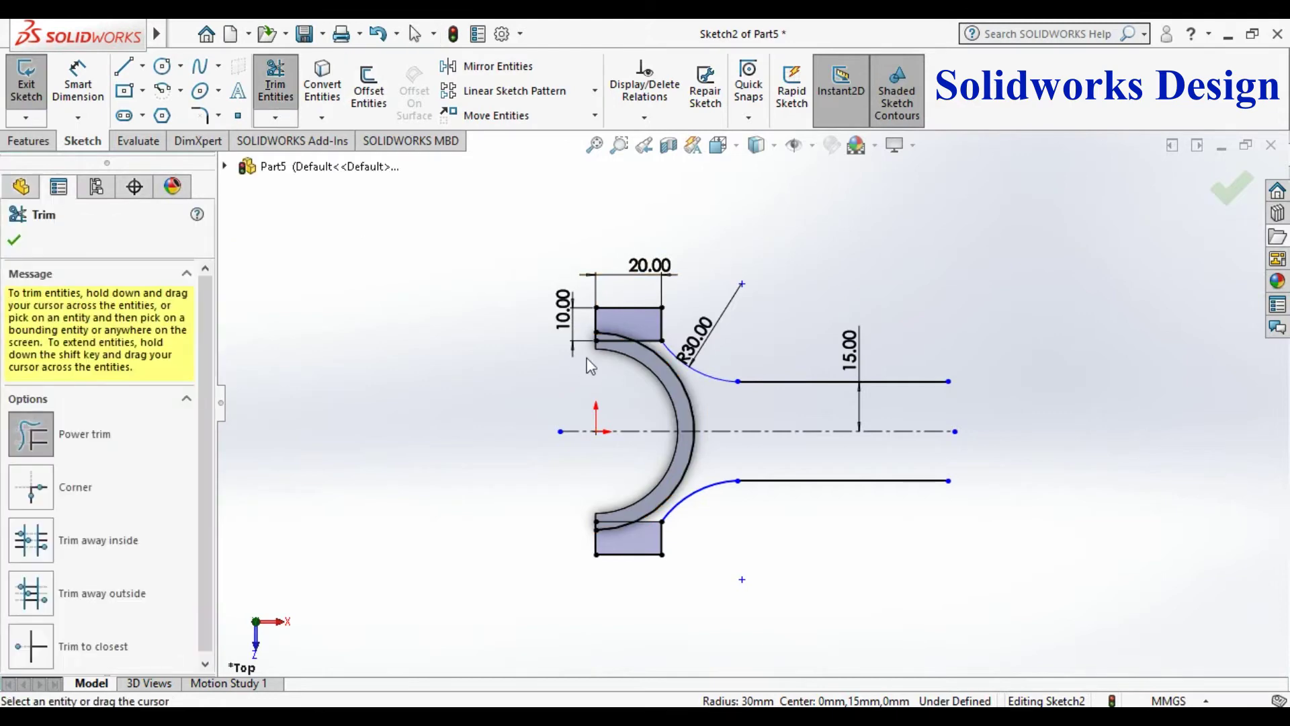
pyautogui.scroll(-2, 670, 327)
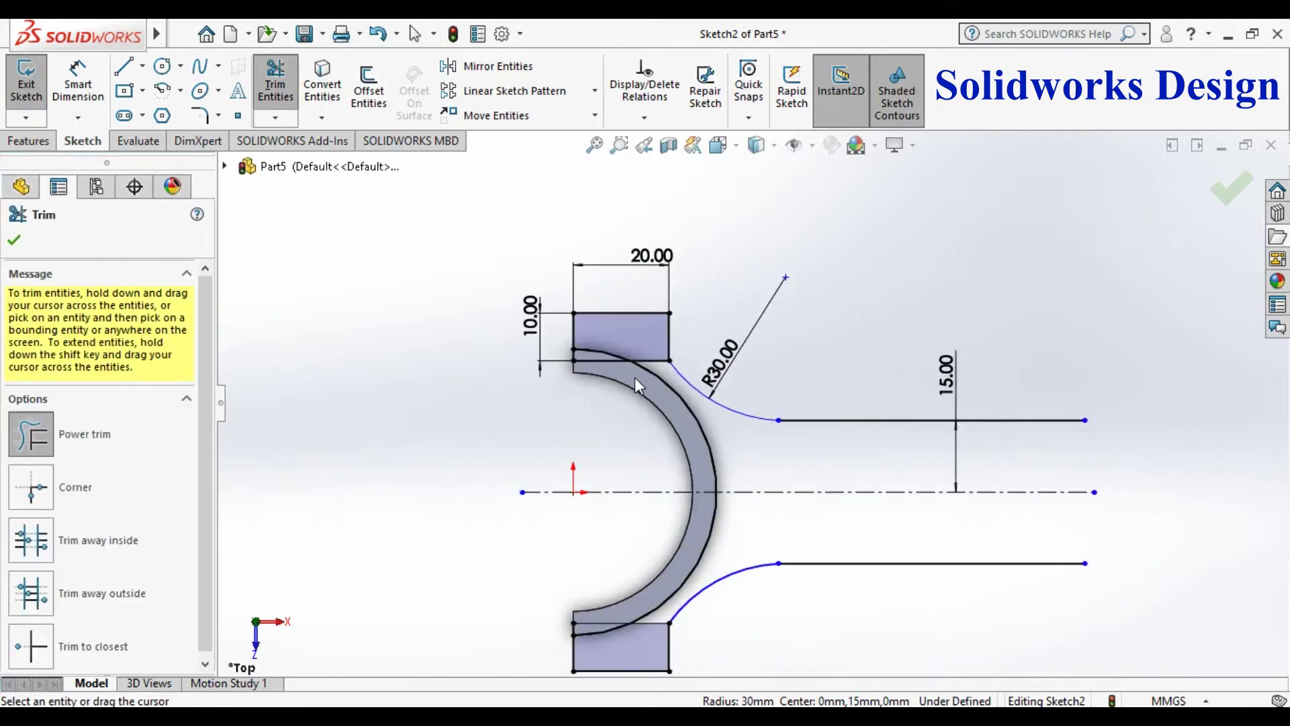
pyautogui.click(595, 361)
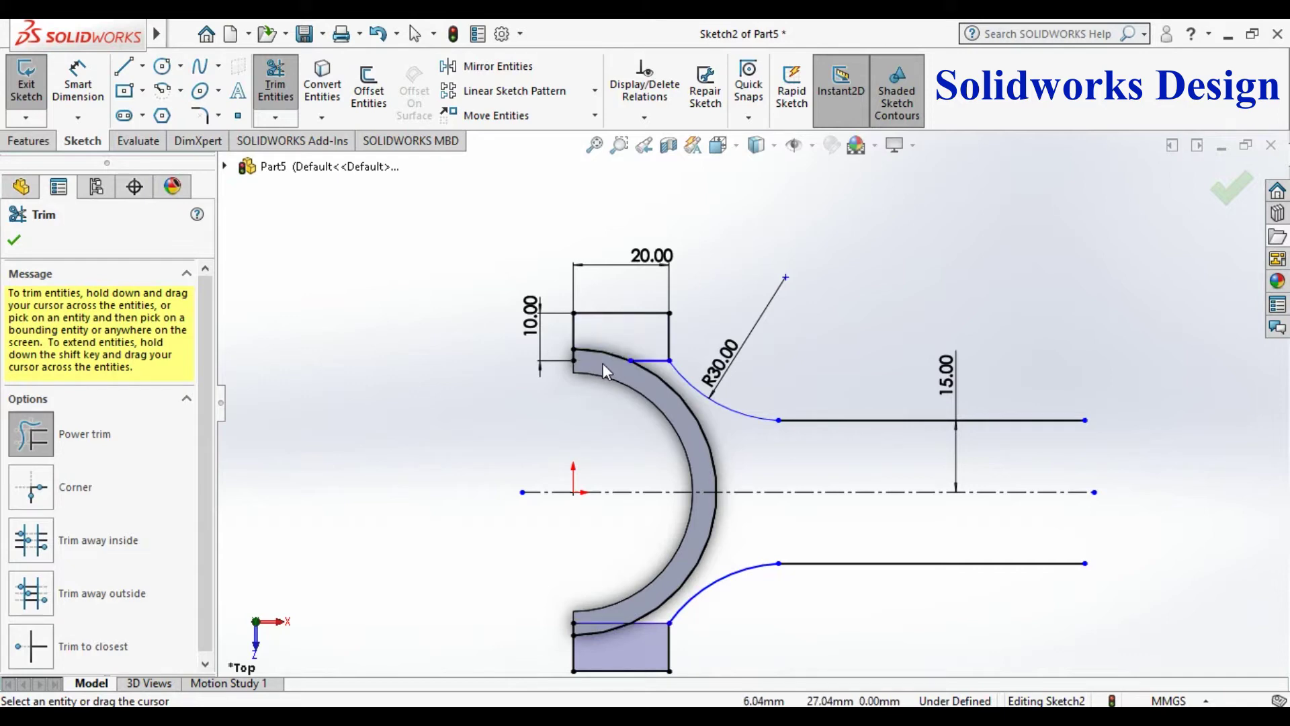
pyautogui.scroll(-3, 602, 362)
pyautogui.click(578, 355)
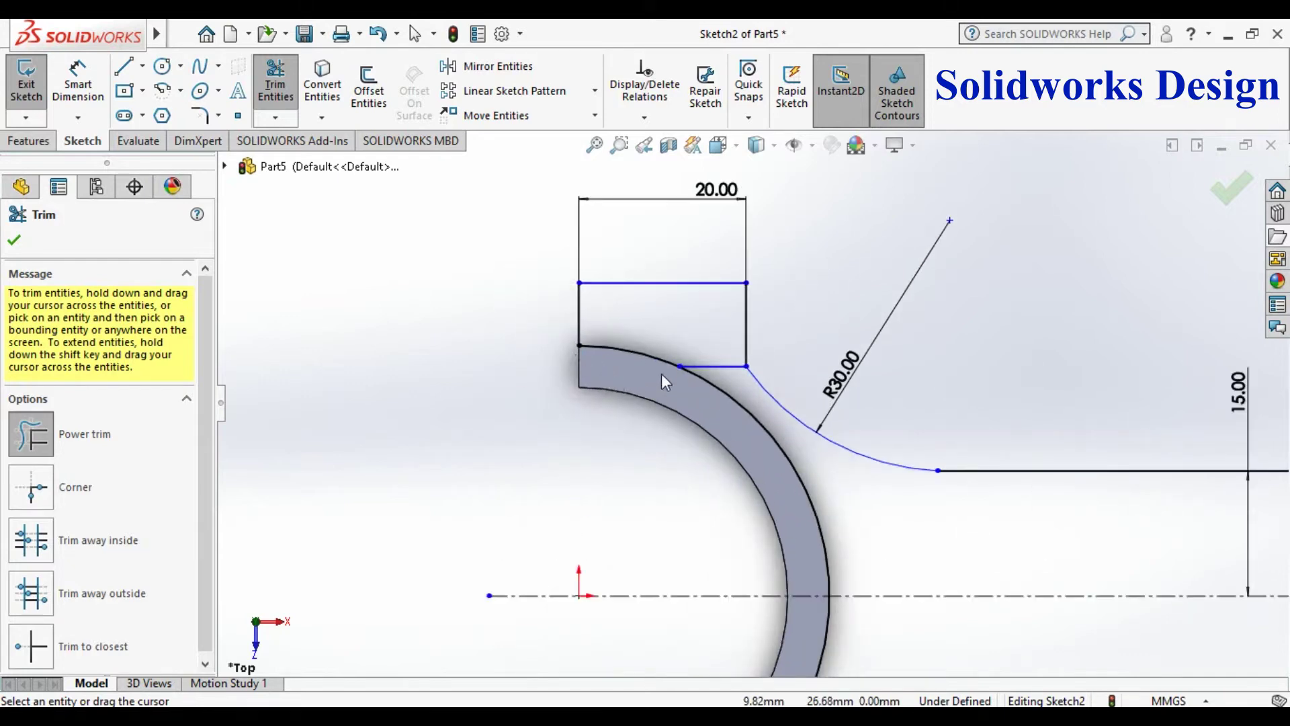
# - Try trimming the lower lug's lines where they overlap the half ring, and undo that trim
pyautogui.scroll(5, 751, 403)
pyautogui.scroll(-5, 748, 521)
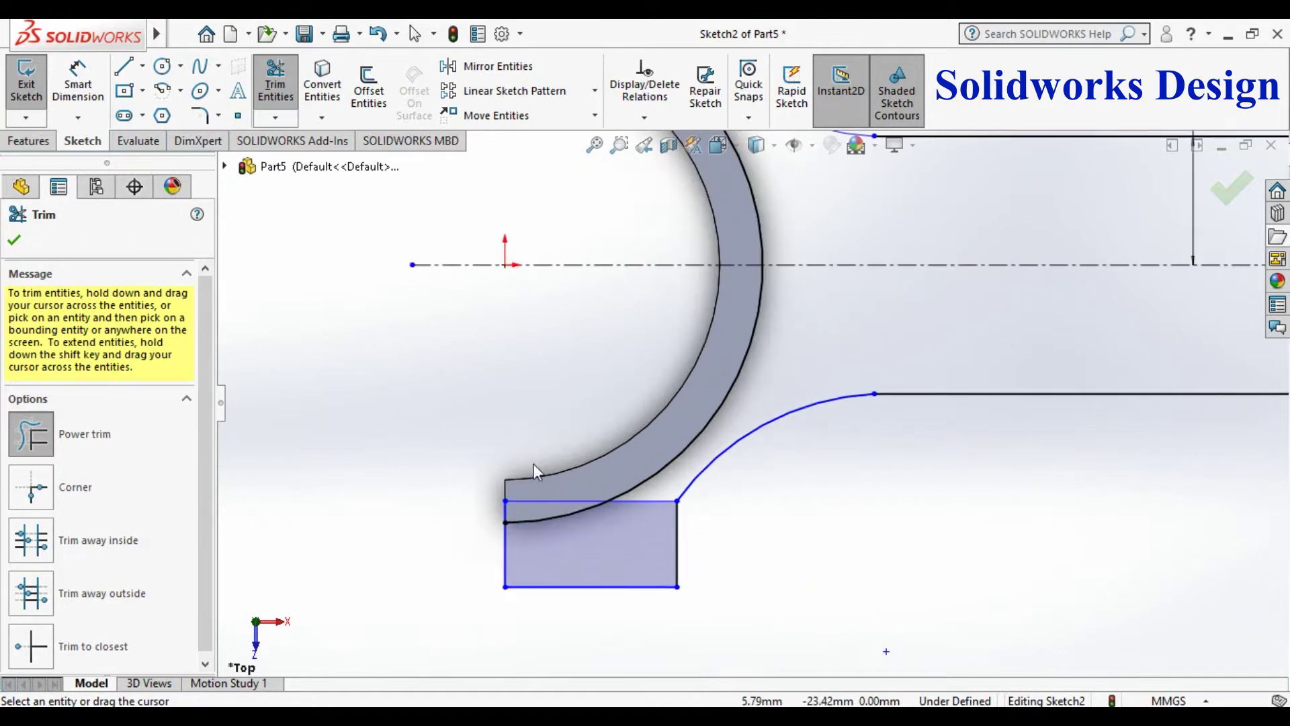
pyautogui.moveTo(498, 508); pyautogui.dragTo(638, 502)
pyautogui.scroll(6, 899, 492)
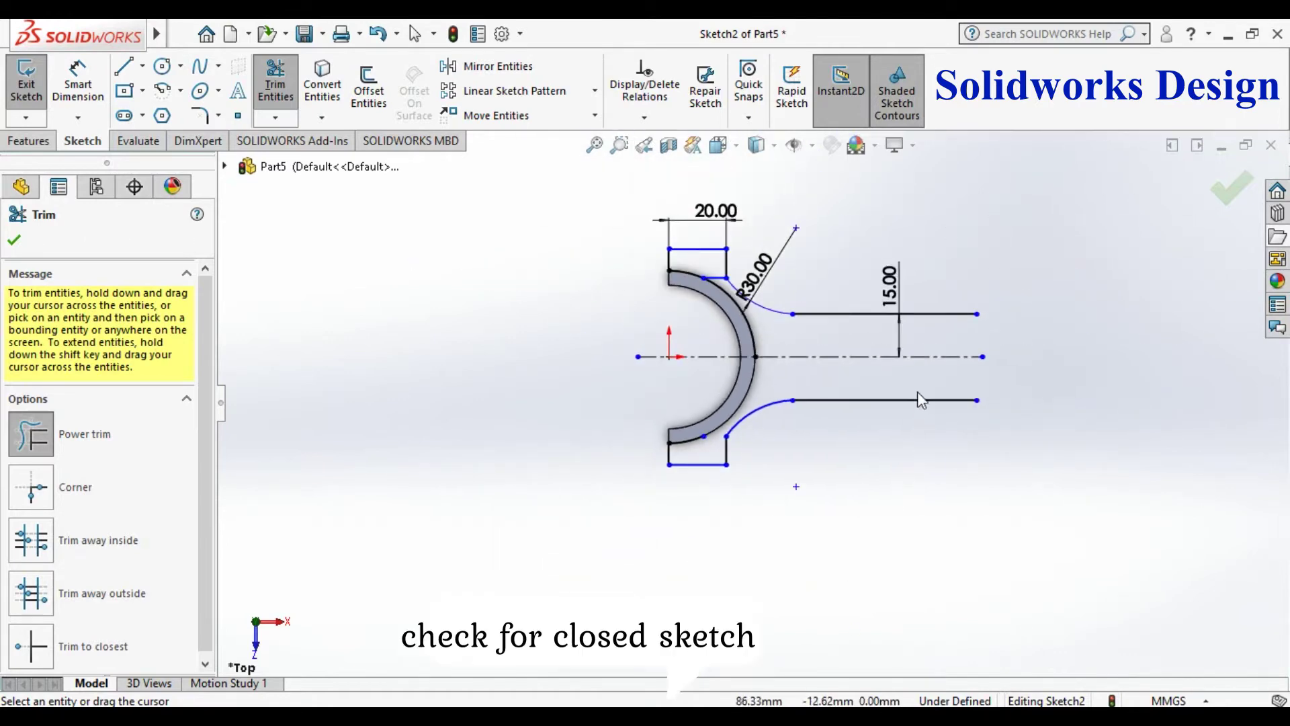
pyautogui.scroll(-1, 900, 371)
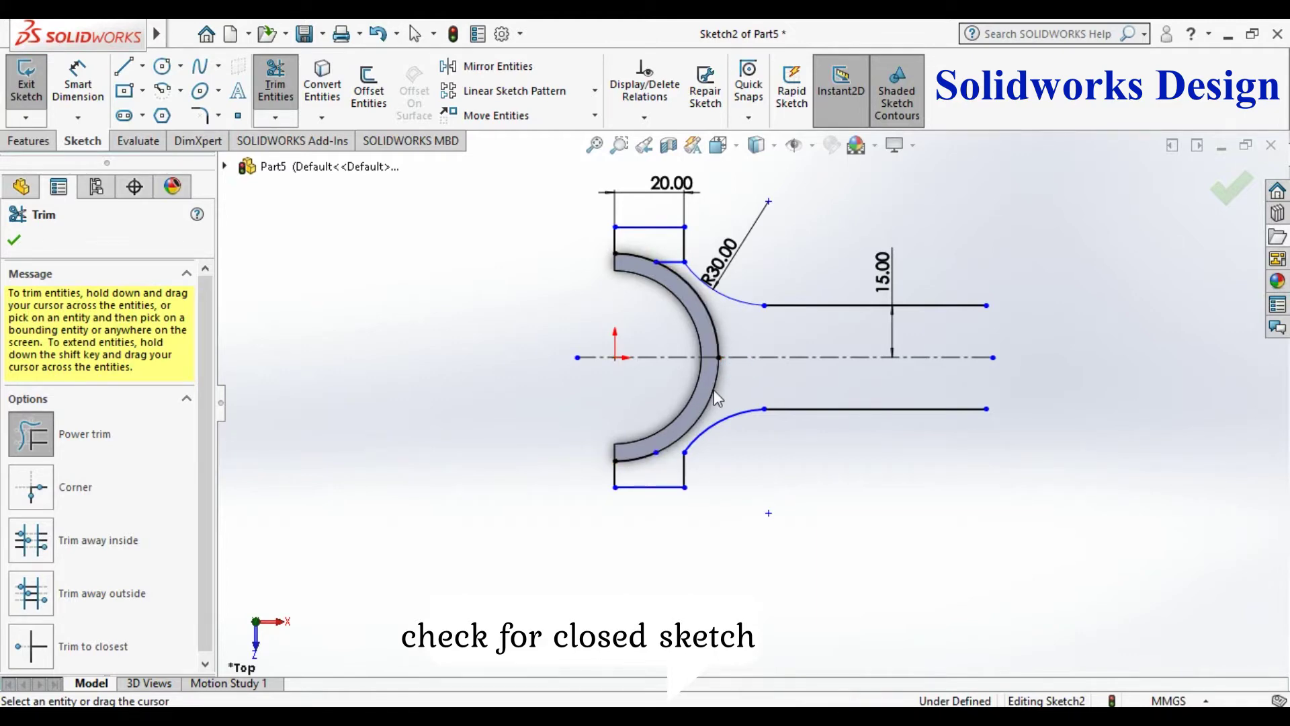
pyautogui.press('Escape')
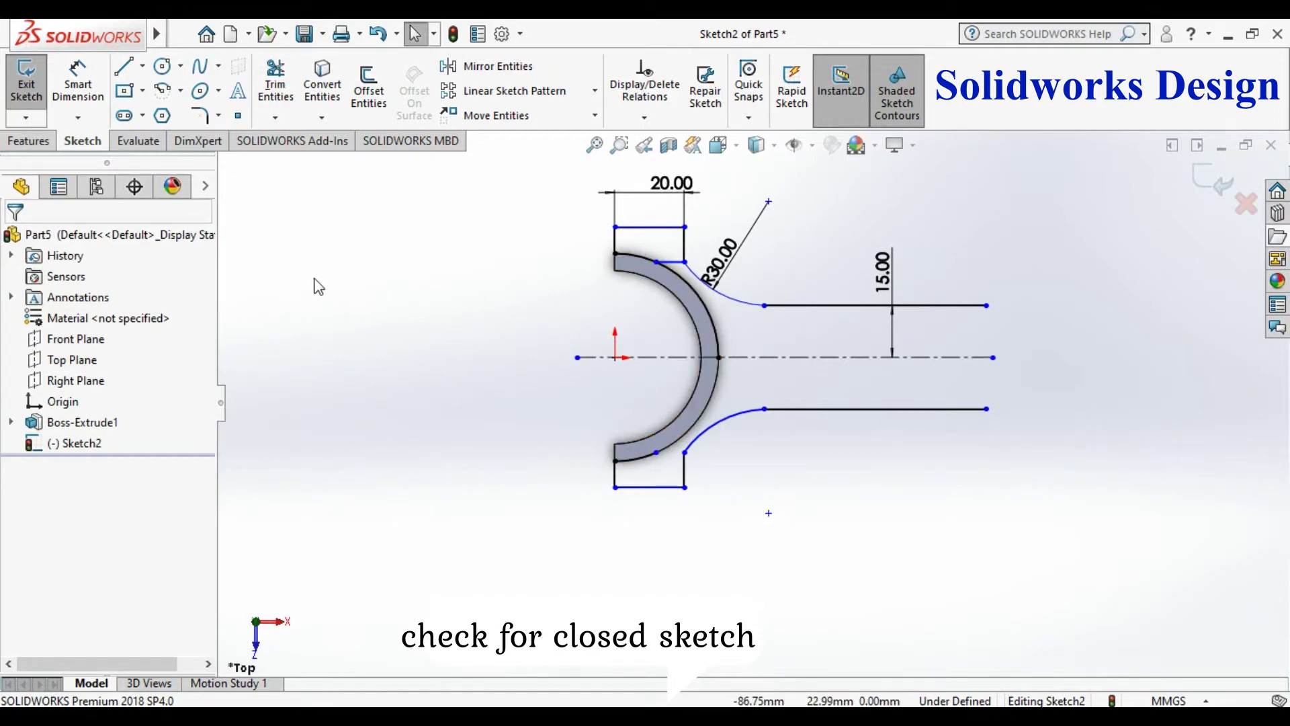
pyautogui.hotkey('ctrl', 'z')
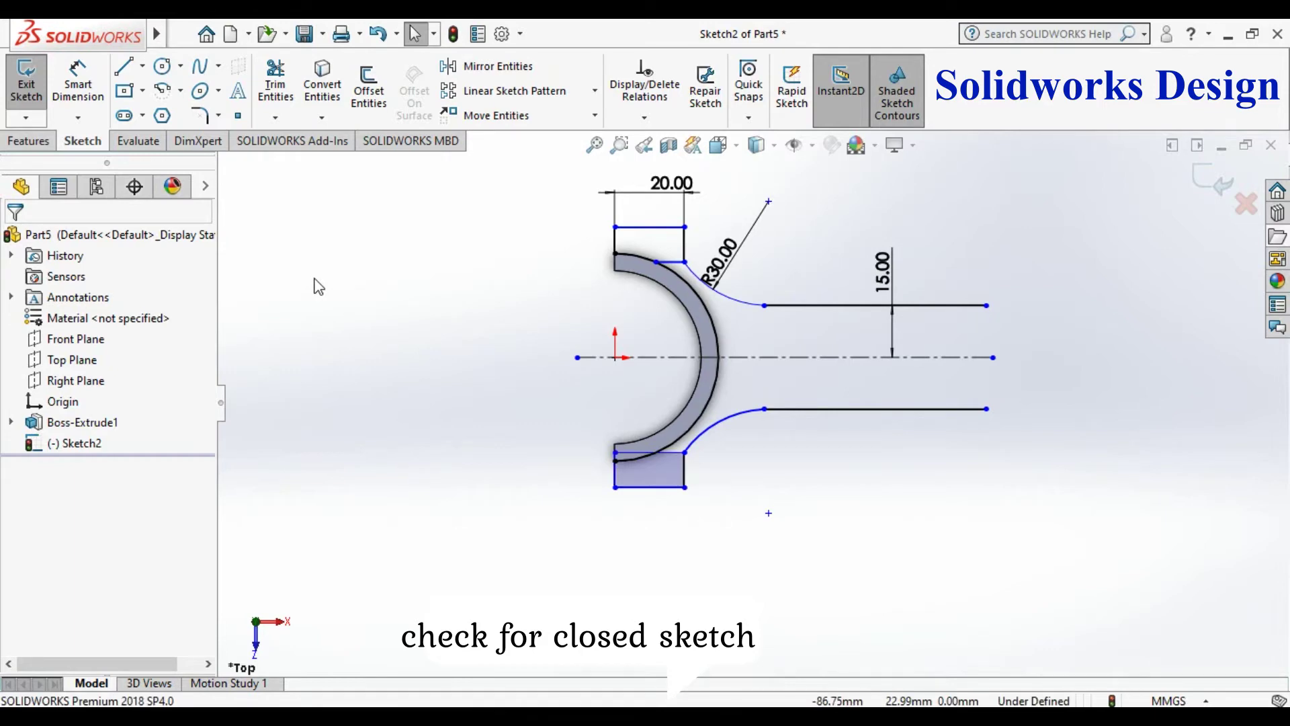
# - Power trim the lower lug's inner line and its side overlap with the ring, plus the leftover inner line of the upper lug
pyautogui.click(276, 84)
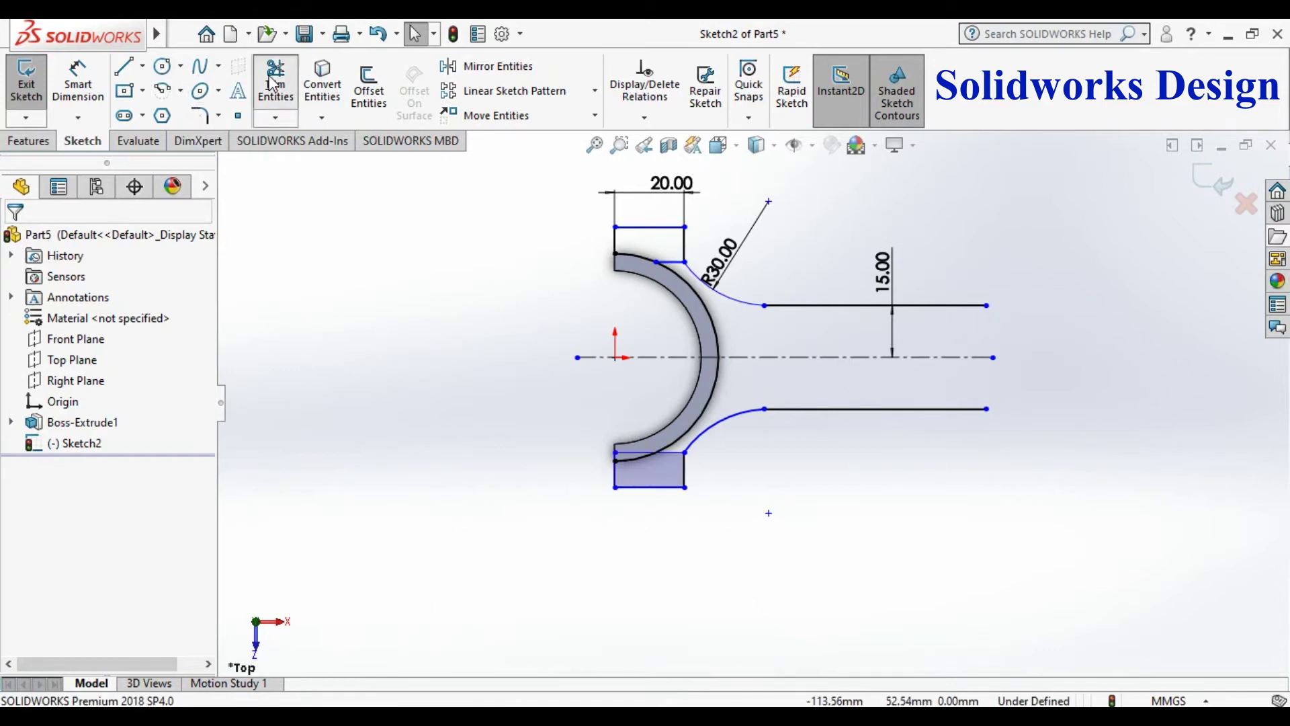
pyautogui.scroll(-5, 615, 454)
pyautogui.moveTo(660, 441); pyautogui.dragTo(681, 430)
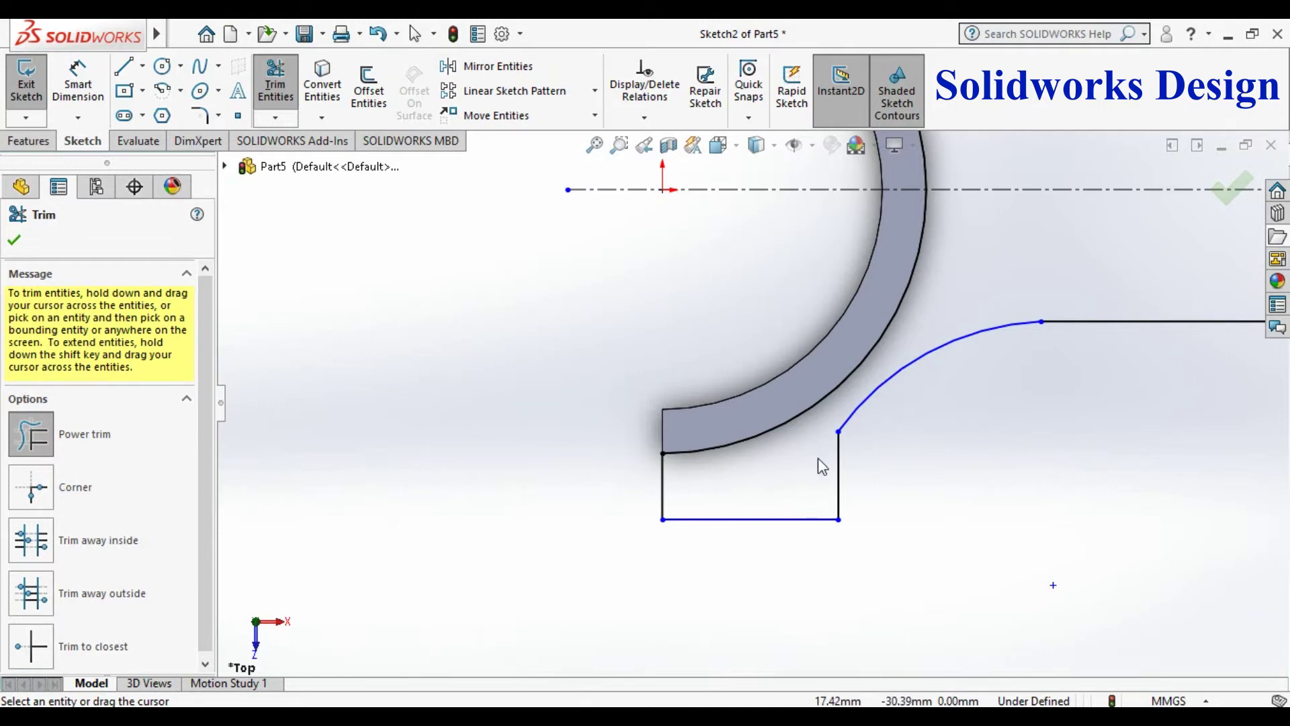
pyautogui.scroll(3, 816, 455)
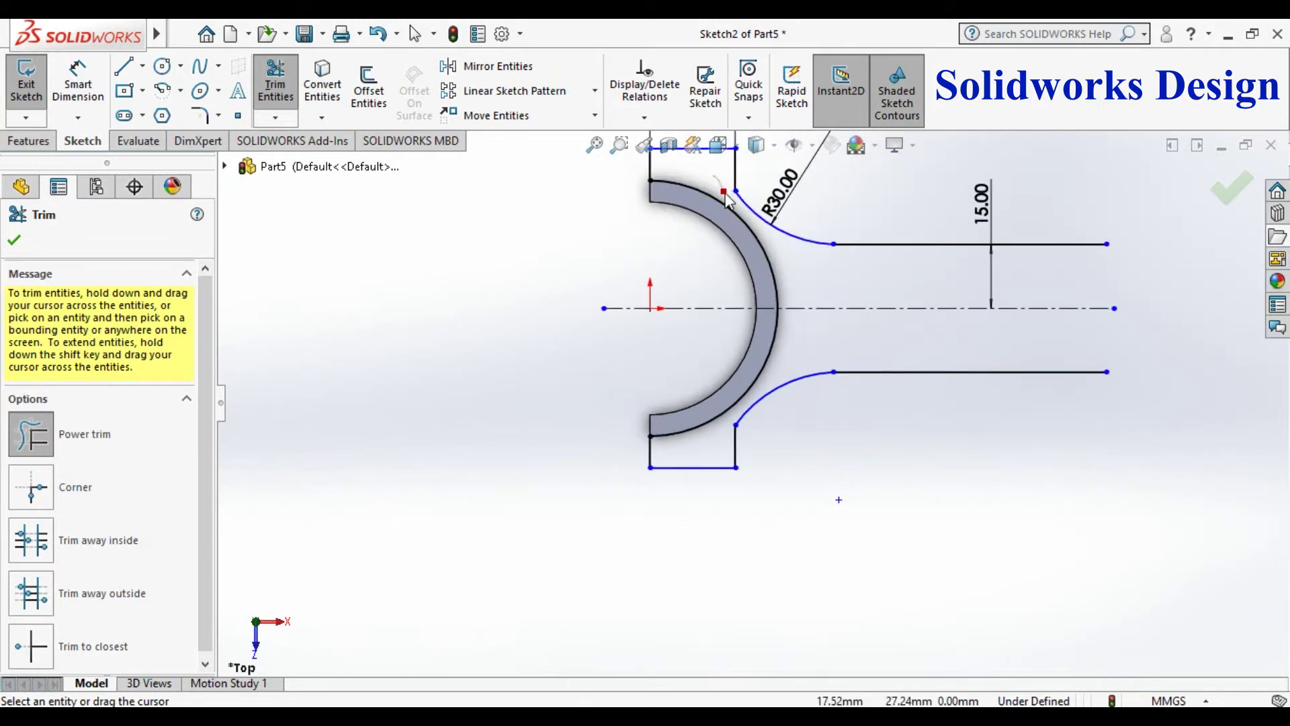
pyautogui.scroll(1, 968, 363)
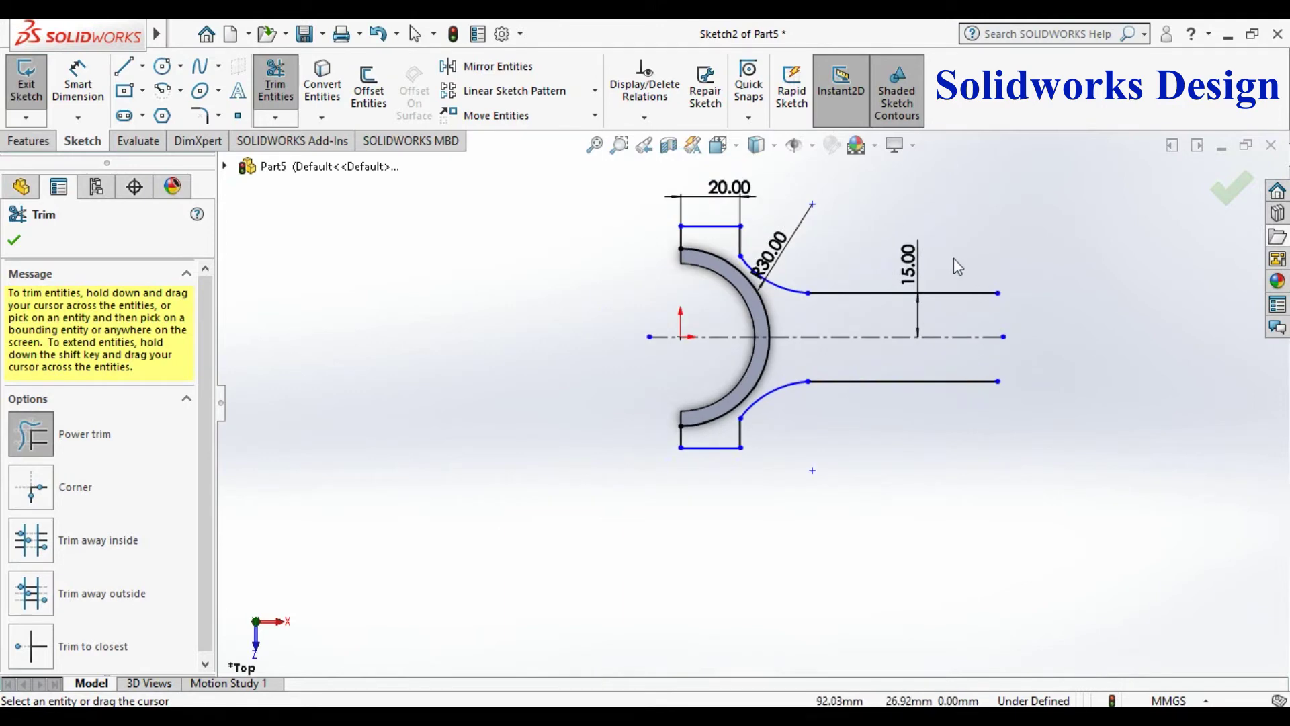
pyautogui.scroll(1, 954, 258)
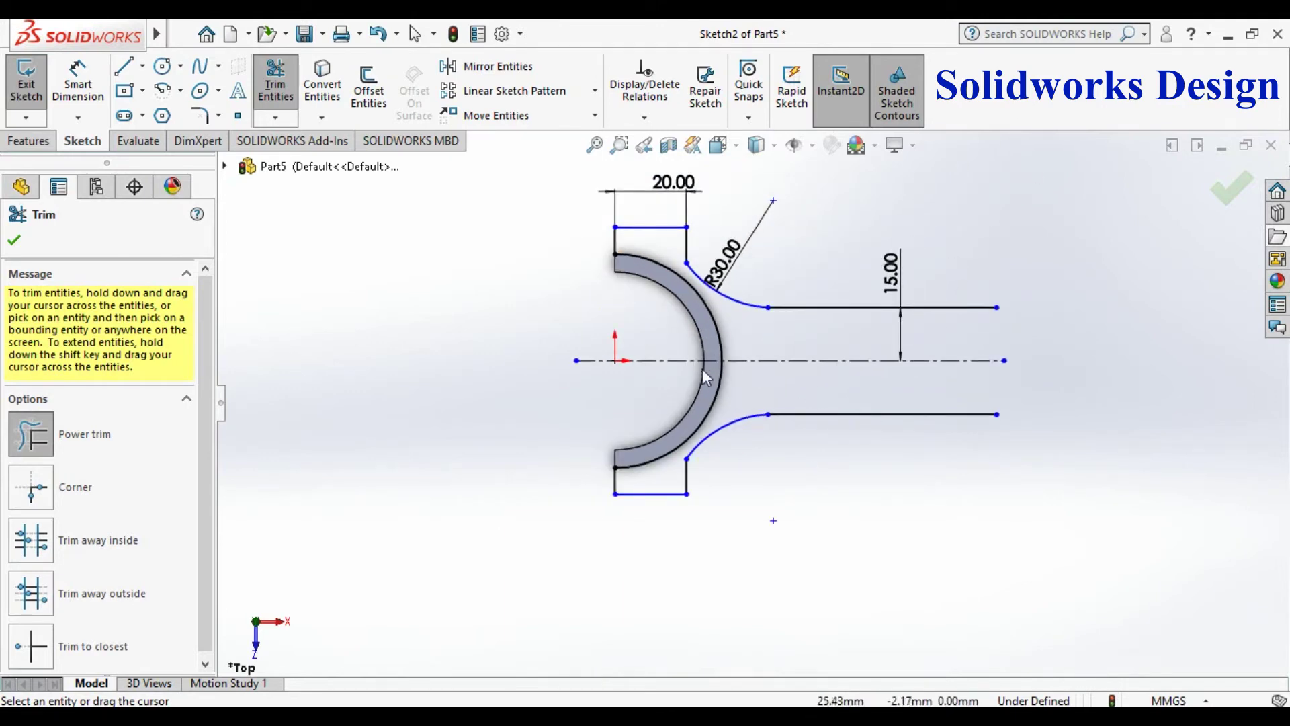
# - Draw two concentric circles about 31 mm and 51 mm in diameter, centered in line with the centerline beyond the arm's open end
pyautogui.click(163, 66)
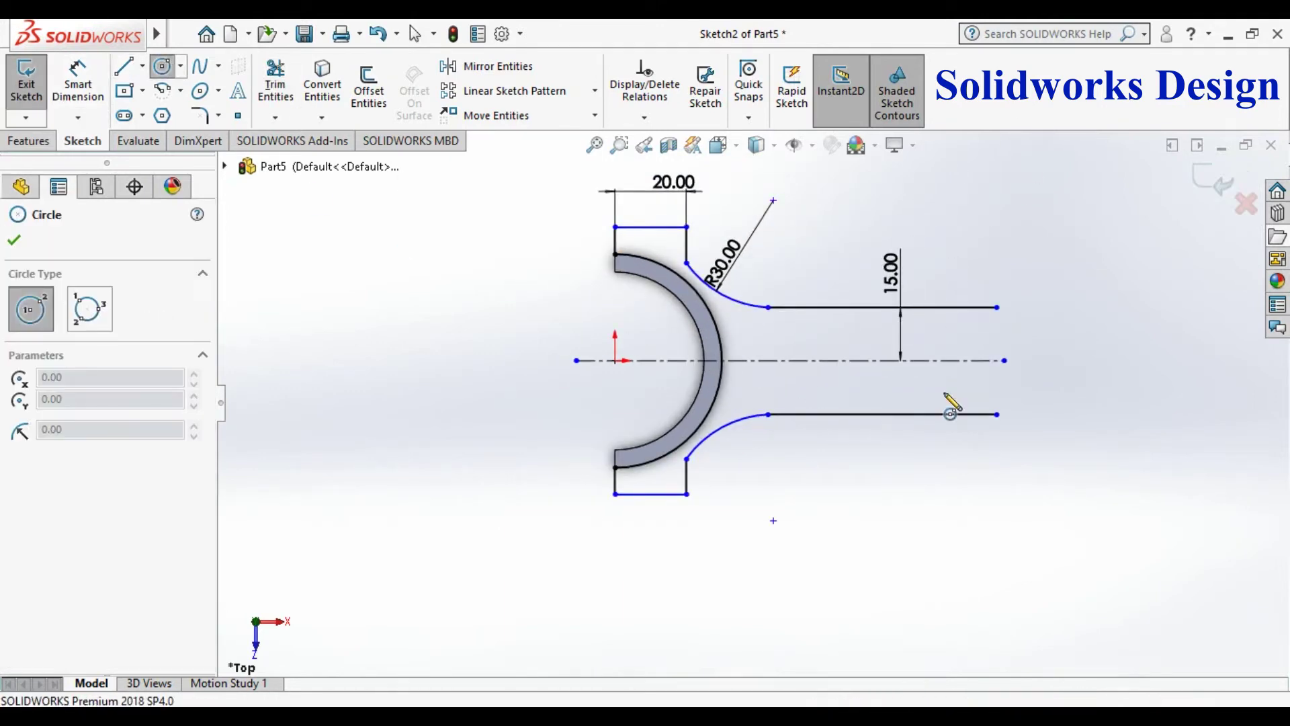
pyautogui.click(1099, 361)
pyautogui.click(1117, 412)
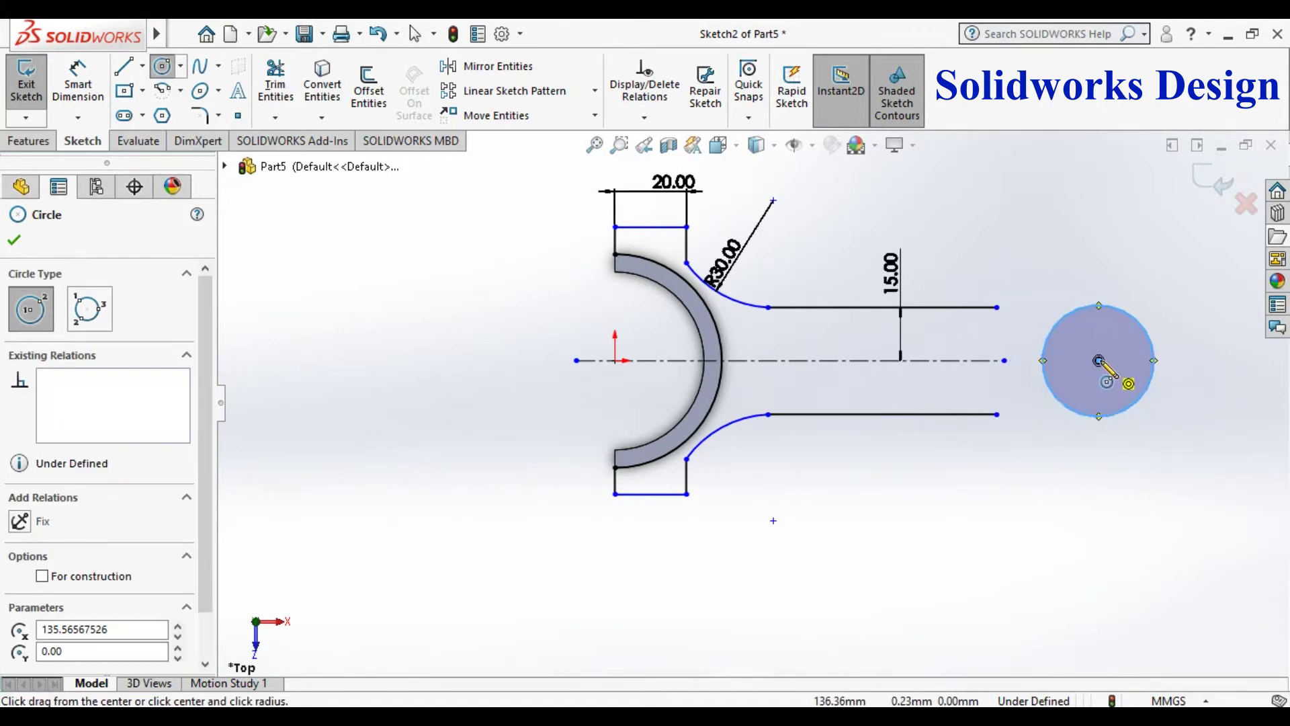
pyautogui.click(1099, 361)
pyautogui.click(1127, 447)
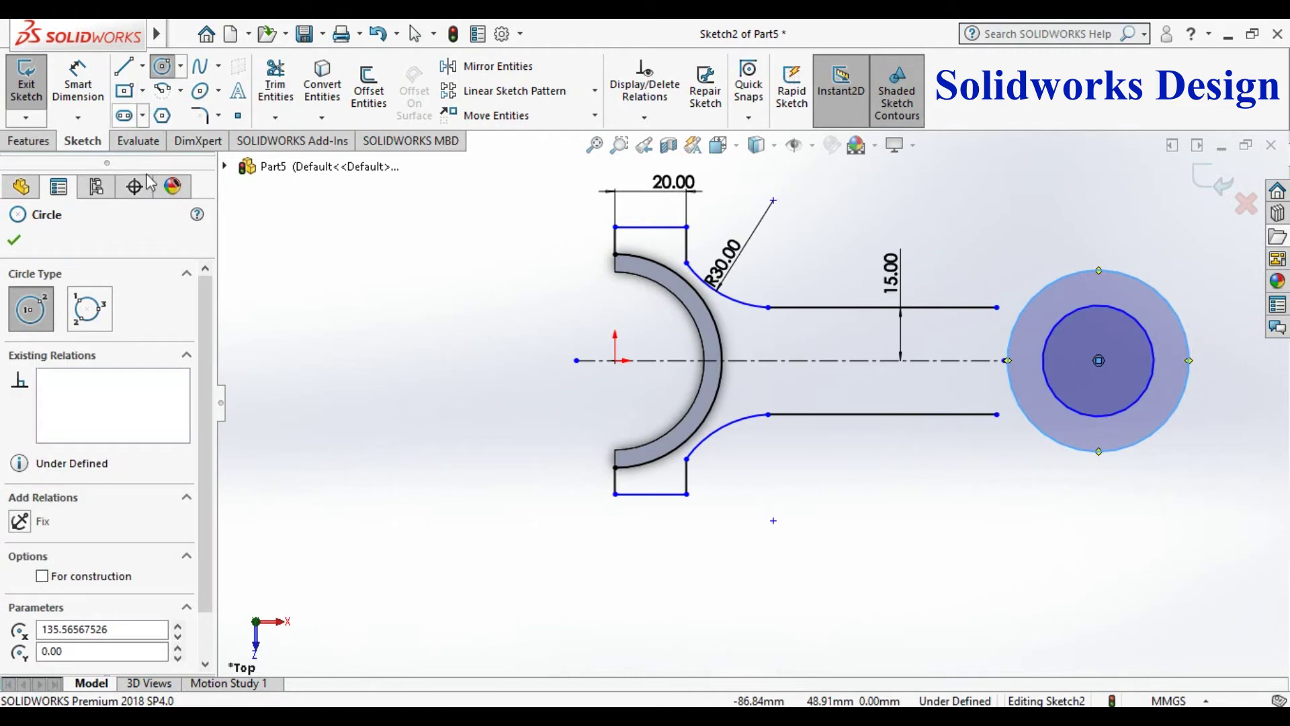
# - Dimension the inner circle's diameter to 20 mm
pyautogui.click(78, 82)
pyautogui.click(1123, 304)
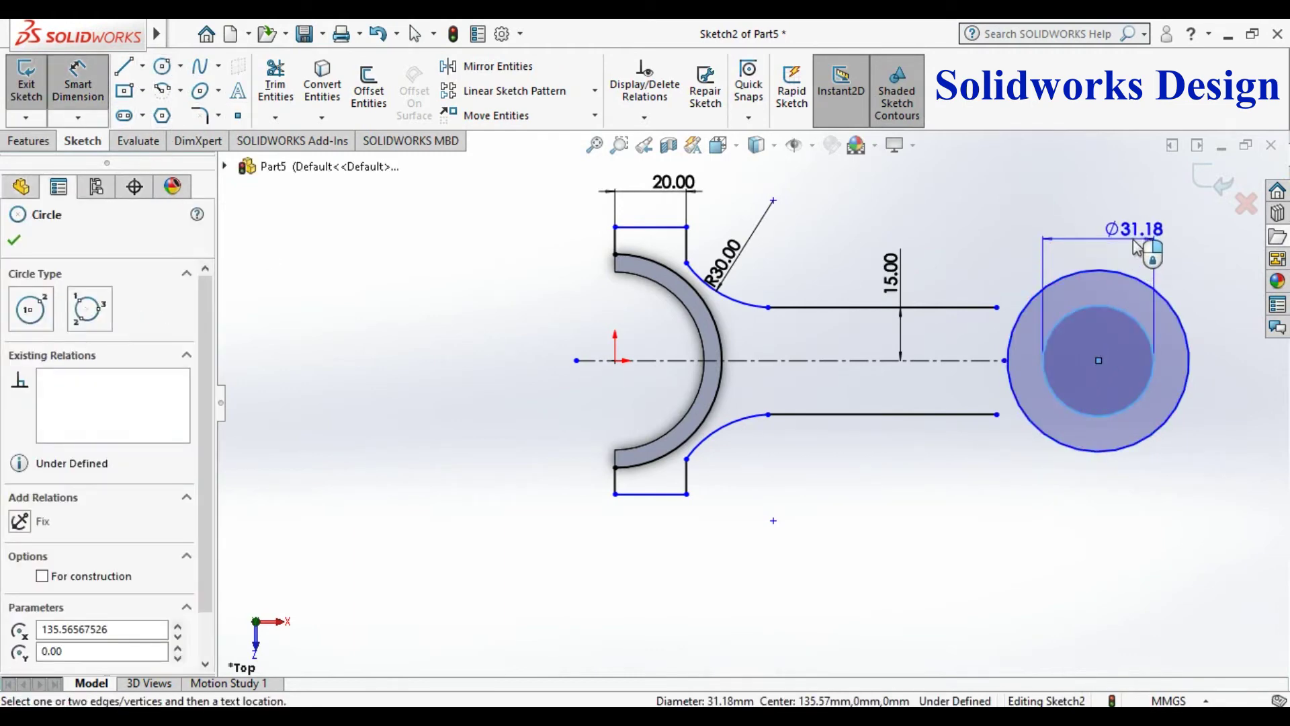
pyautogui.click(1169, 254)
pyautogui.write('2')
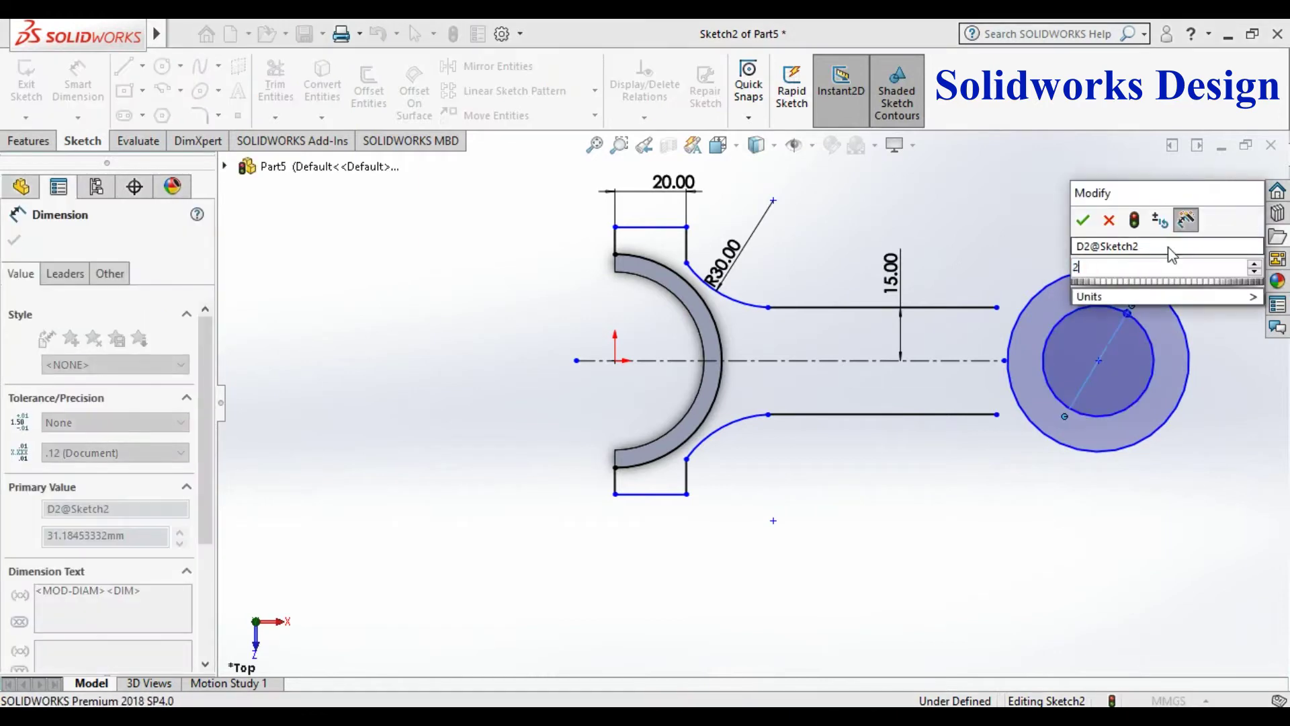
pyautogui.write('0')
pyautogui.press('Return')
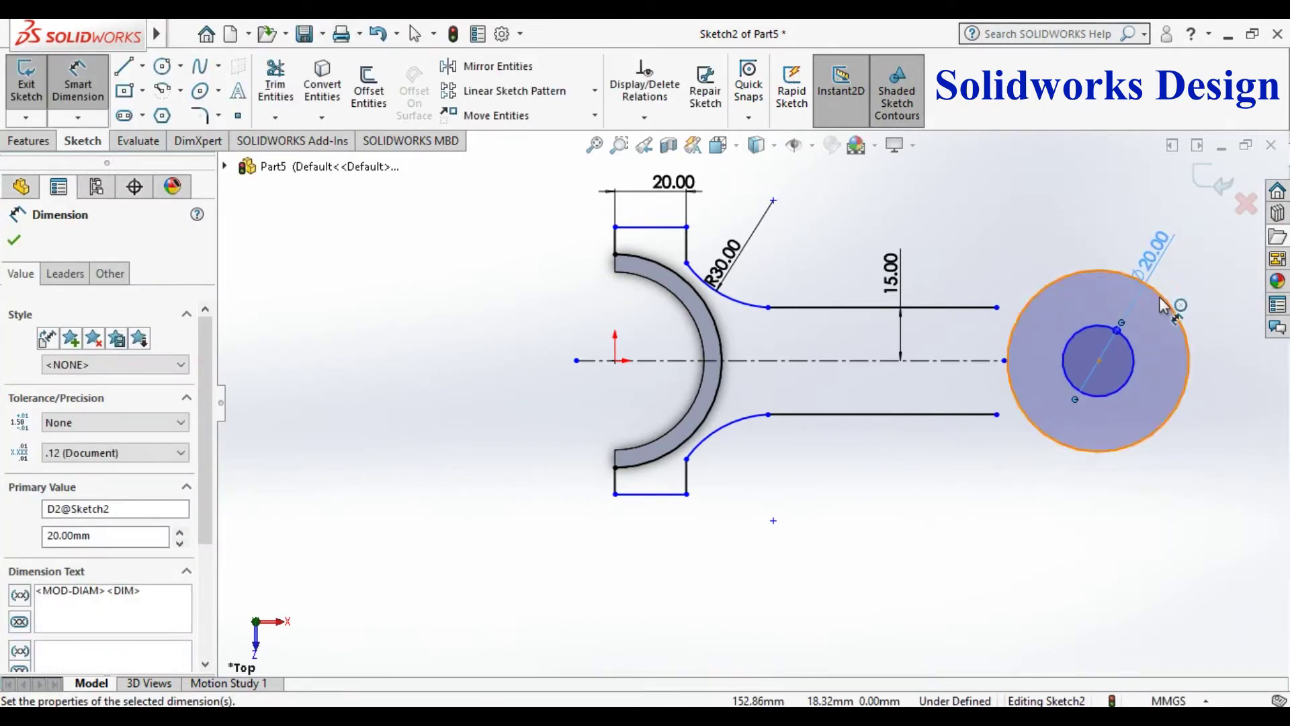
# - Dimension the outer circle's diameter to 30 mm
pyautogui.click(1167, 308)
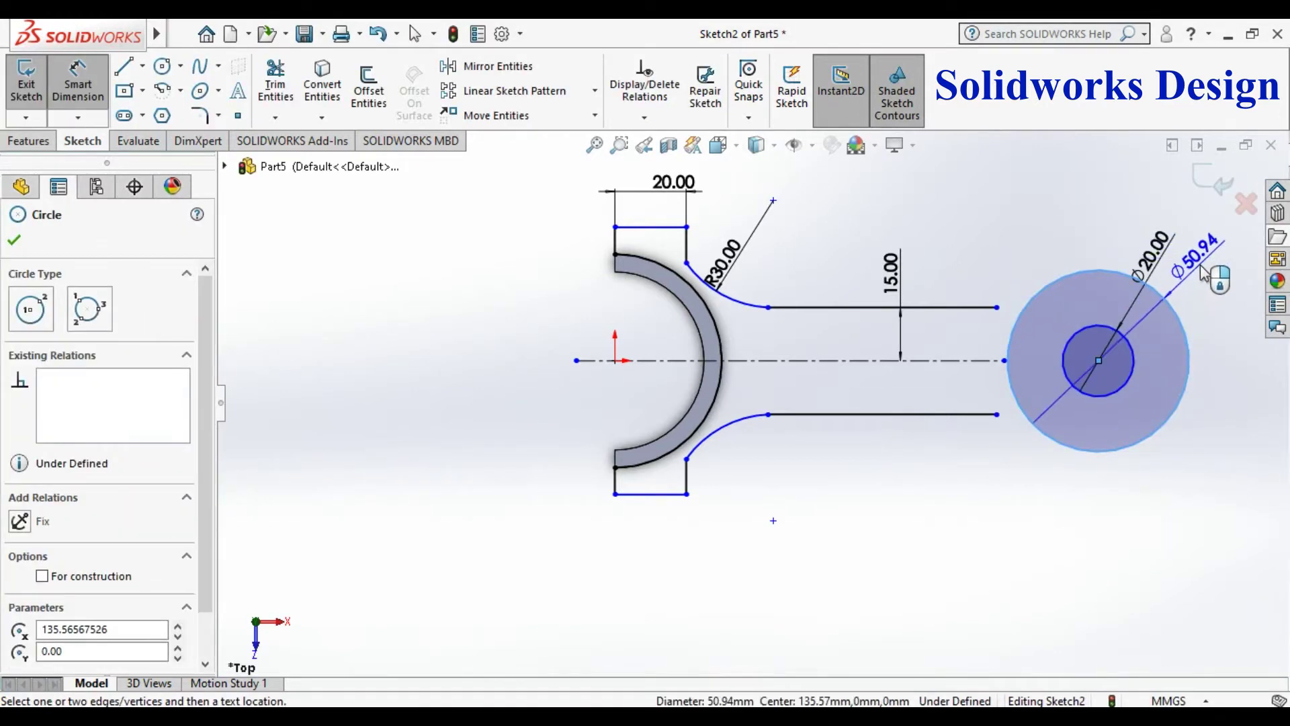
pyautogui.click(1198, 272)
pyautogui.write('30')
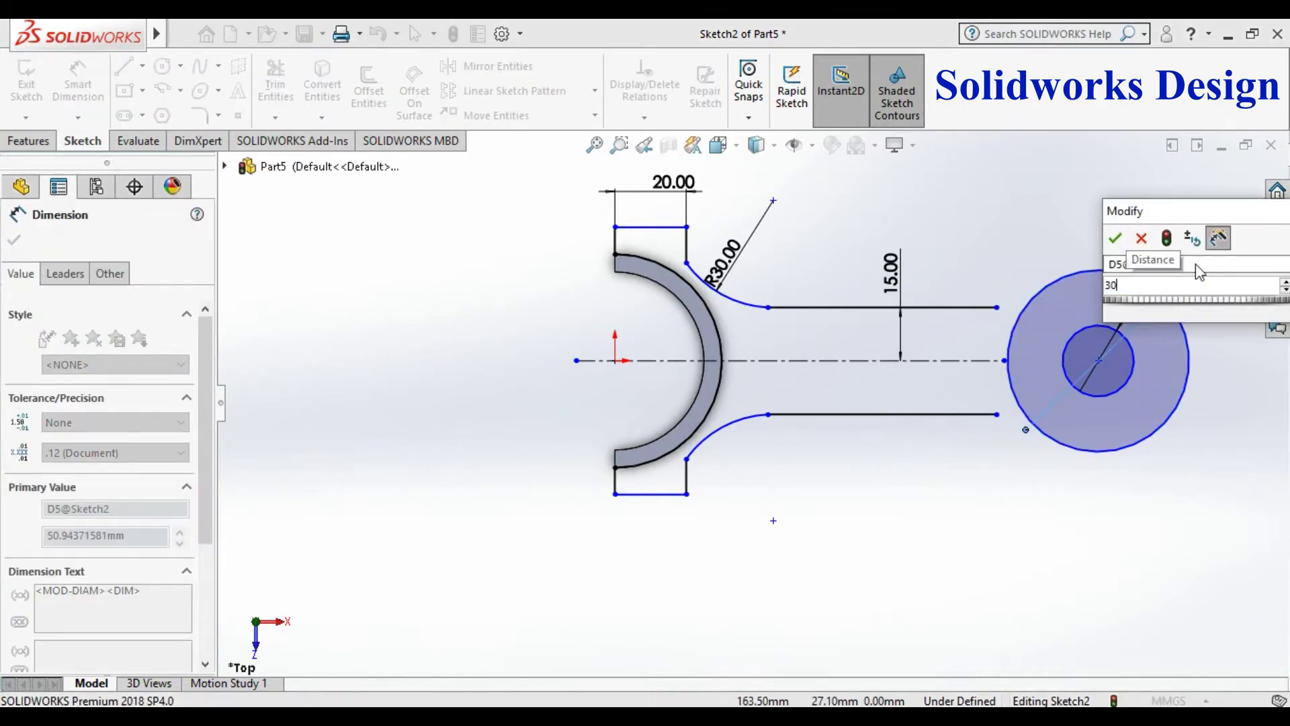
pyautogui.press('Return')
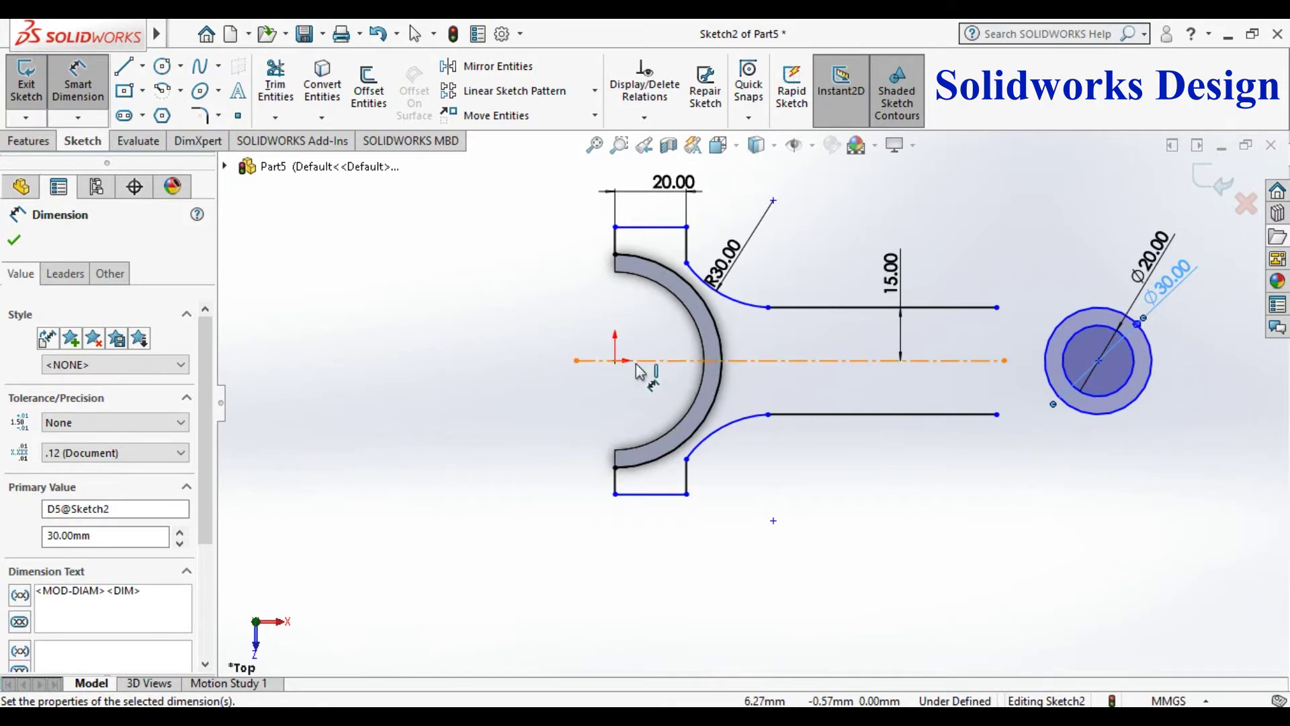
# - Dimension the horizontal distance from the origin to the circles' center to 150 mm
pyautogui.click(615, 360)
pyautogui.click(1098, 361)
pyautogui.click(1103, 516)
pyautogui.write('15')
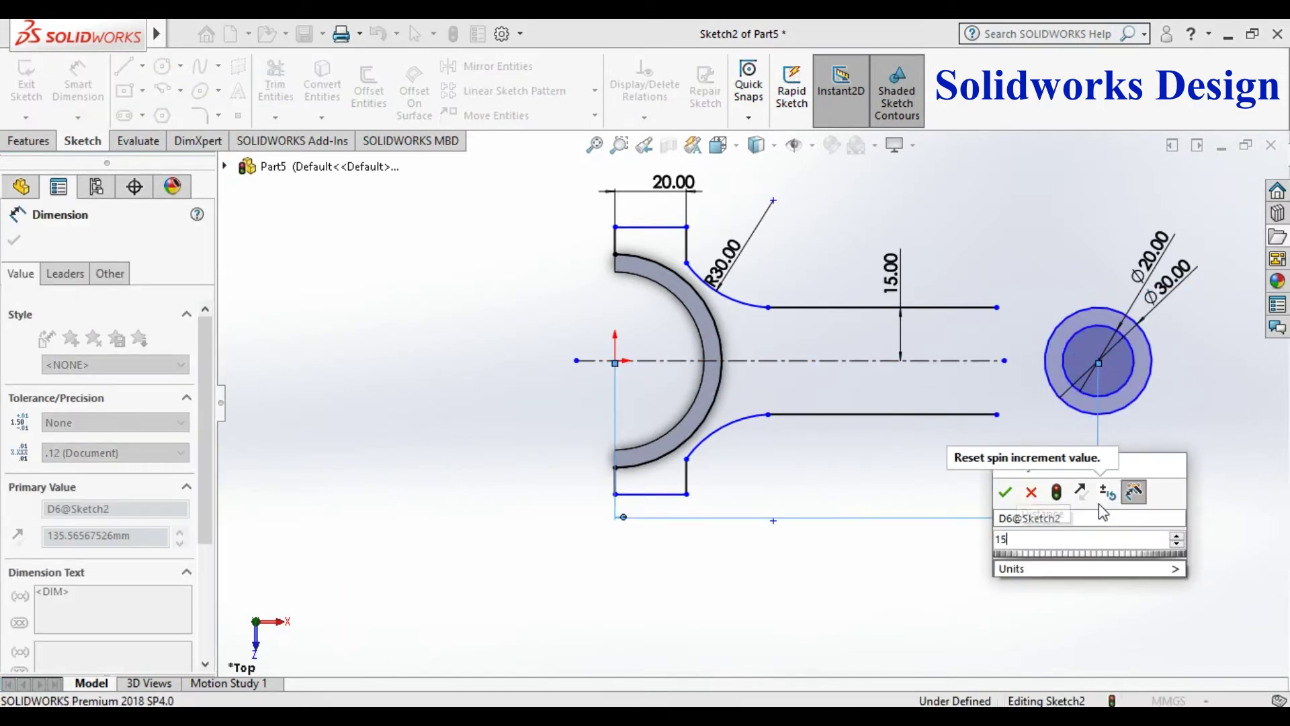
pyautogui.press('Return')
pyautogui.press('f')
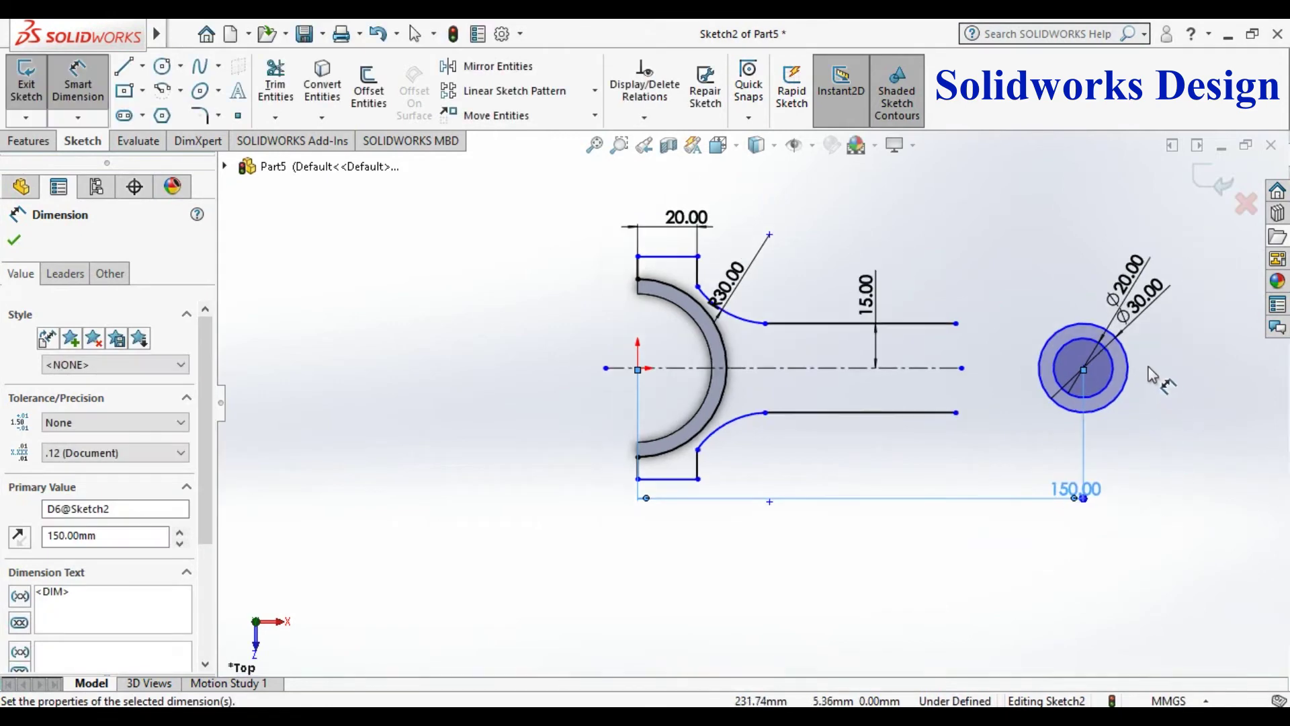
pyautogui.click(18, 242)
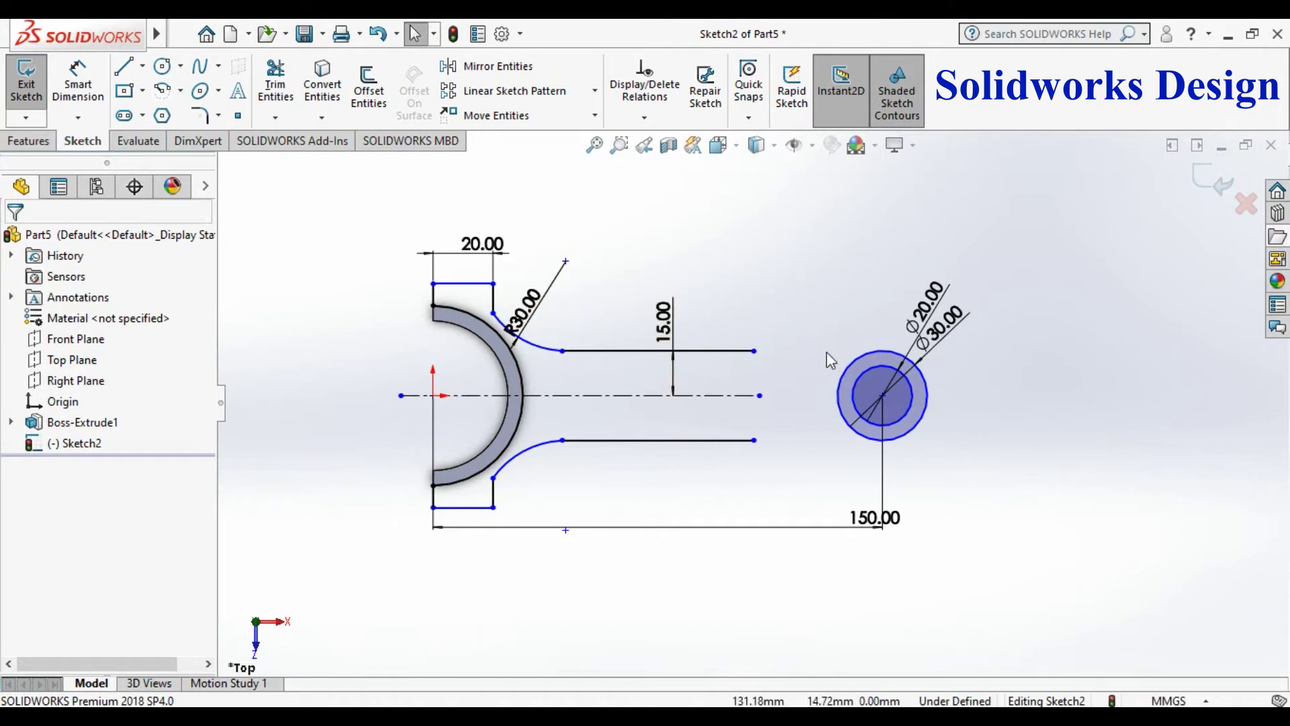
# - Make the free endpoint of the arm's upper line coincident with the 30 mm circle
pyautogui.click(754, 351)
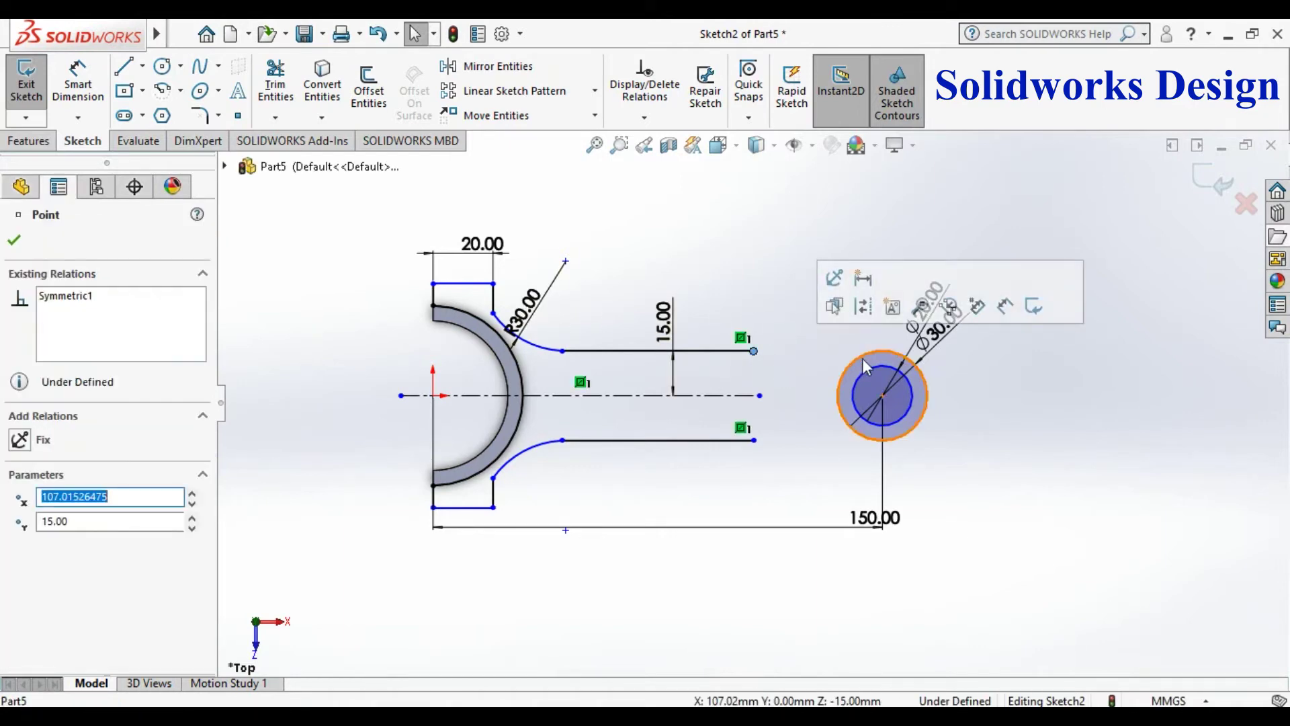
pyautogui.click(817, 377)
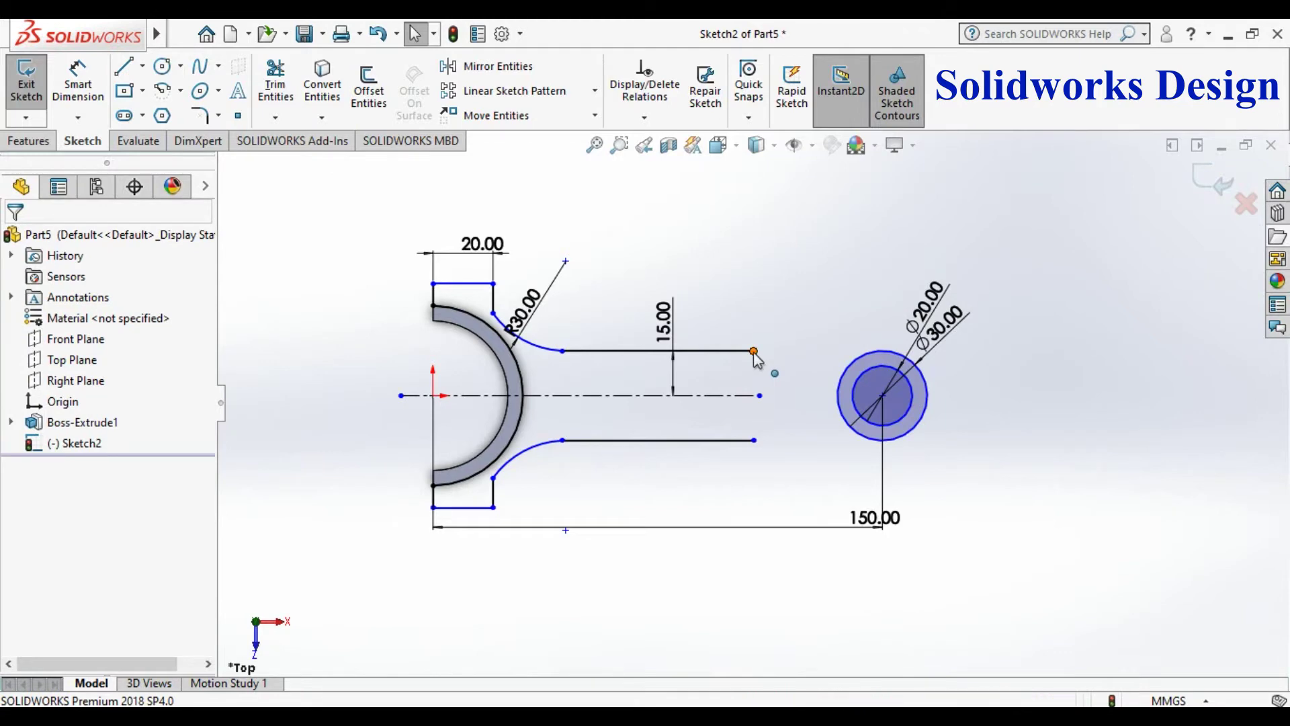
pyautogui.click(754, 350)
pyautogui.keyDown('ctrl'); pyautogui.click(865, 376); pyautogui.keyUp('ctrl')
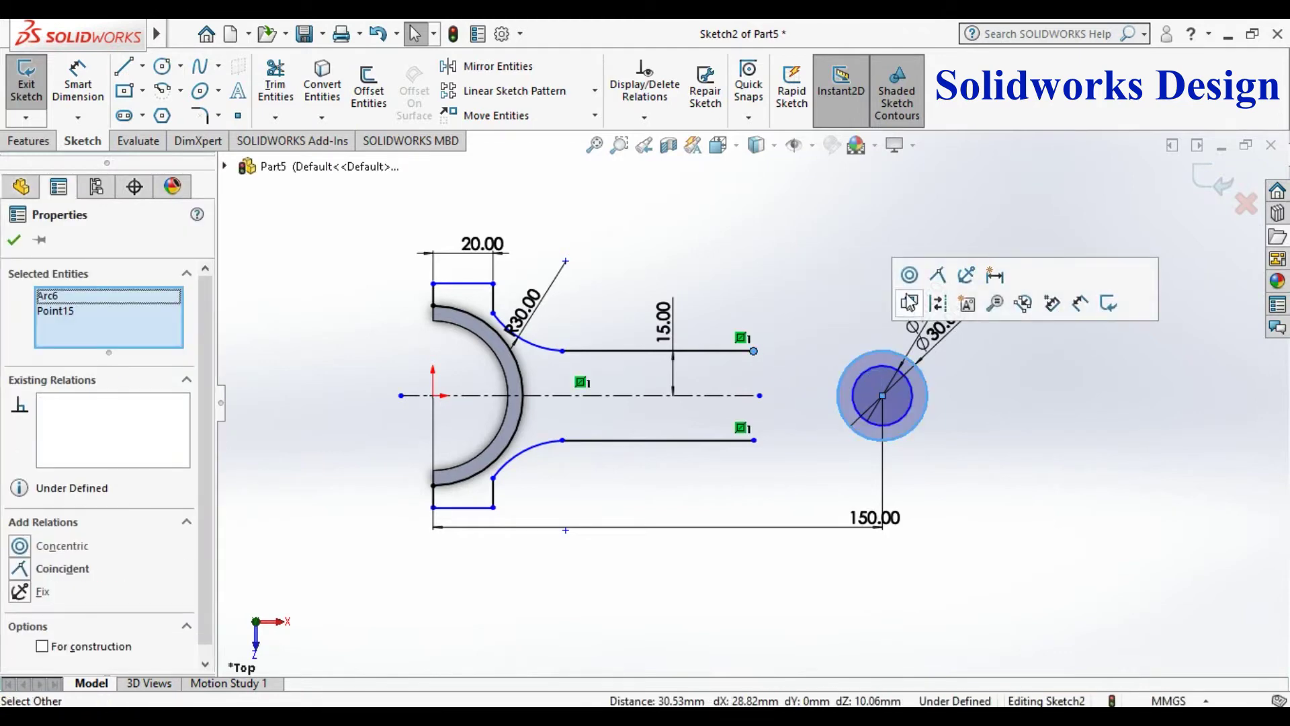
pyautogui.click(938, 281)
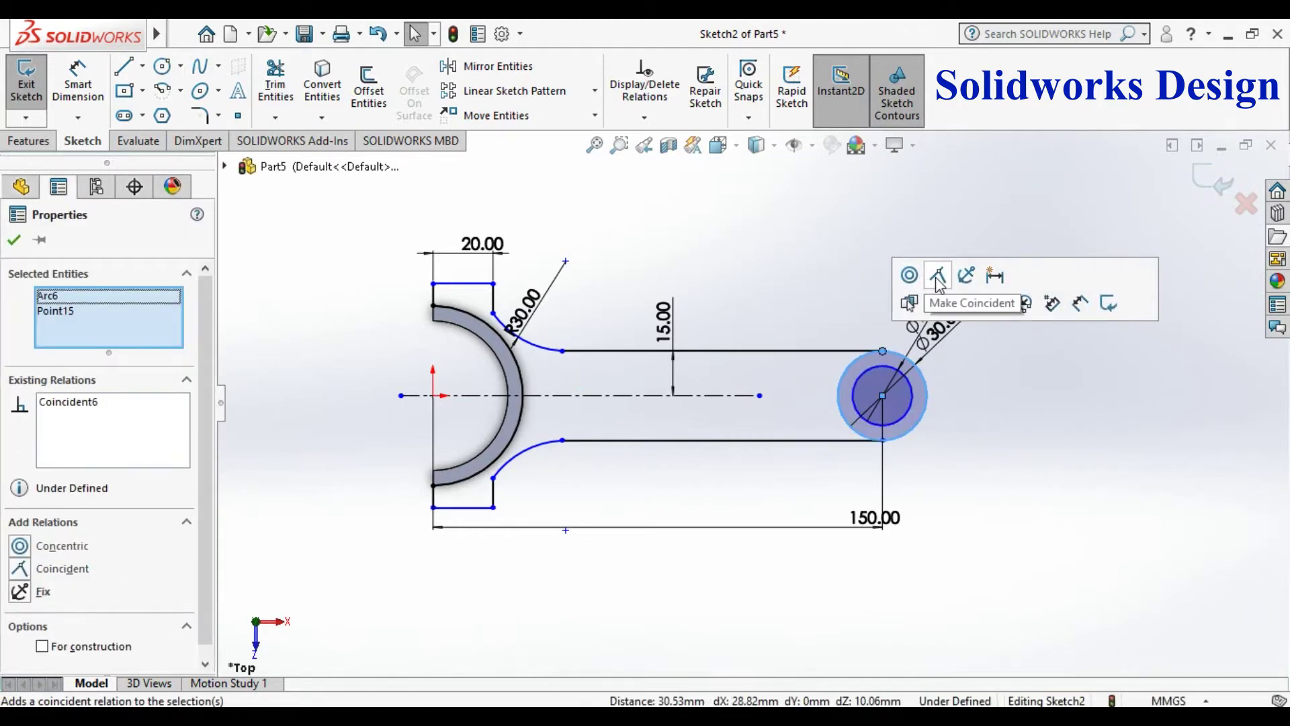
pyautogui.click(1001, 508)
# - Trim away the half of the 30 mm circle that lies between the two arm lines, facing the half ring
pyautogui.press('t')
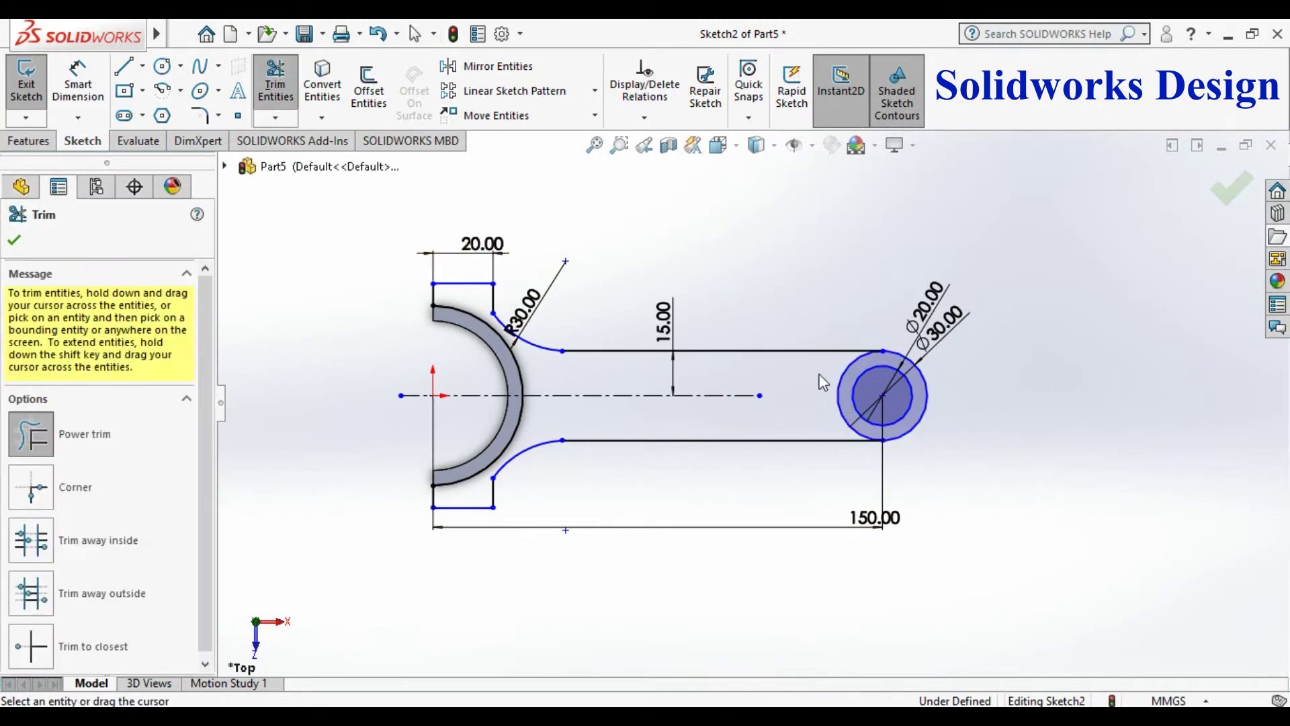
pyautogui.moveTo(836, 387); pyautogui.dragTo(844, 392)
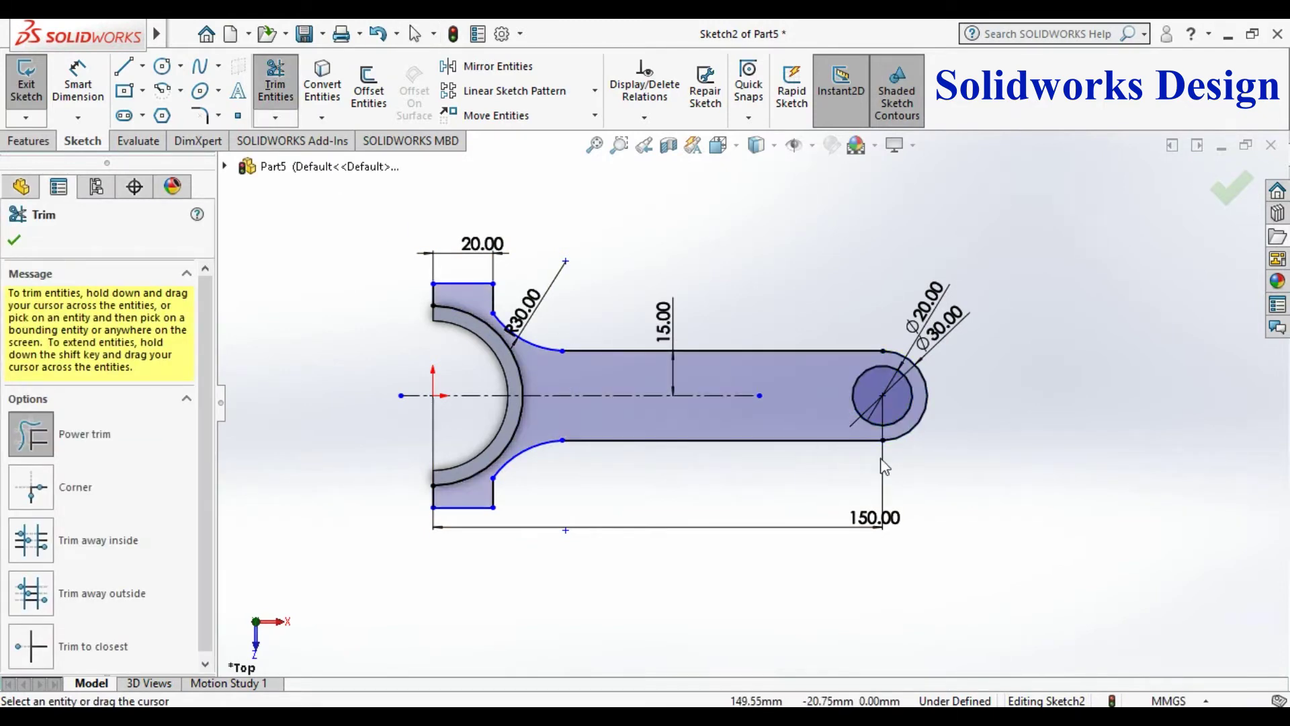
pyautogui.scroll(4, 751, 403)
pyautogui.click(14, 239)
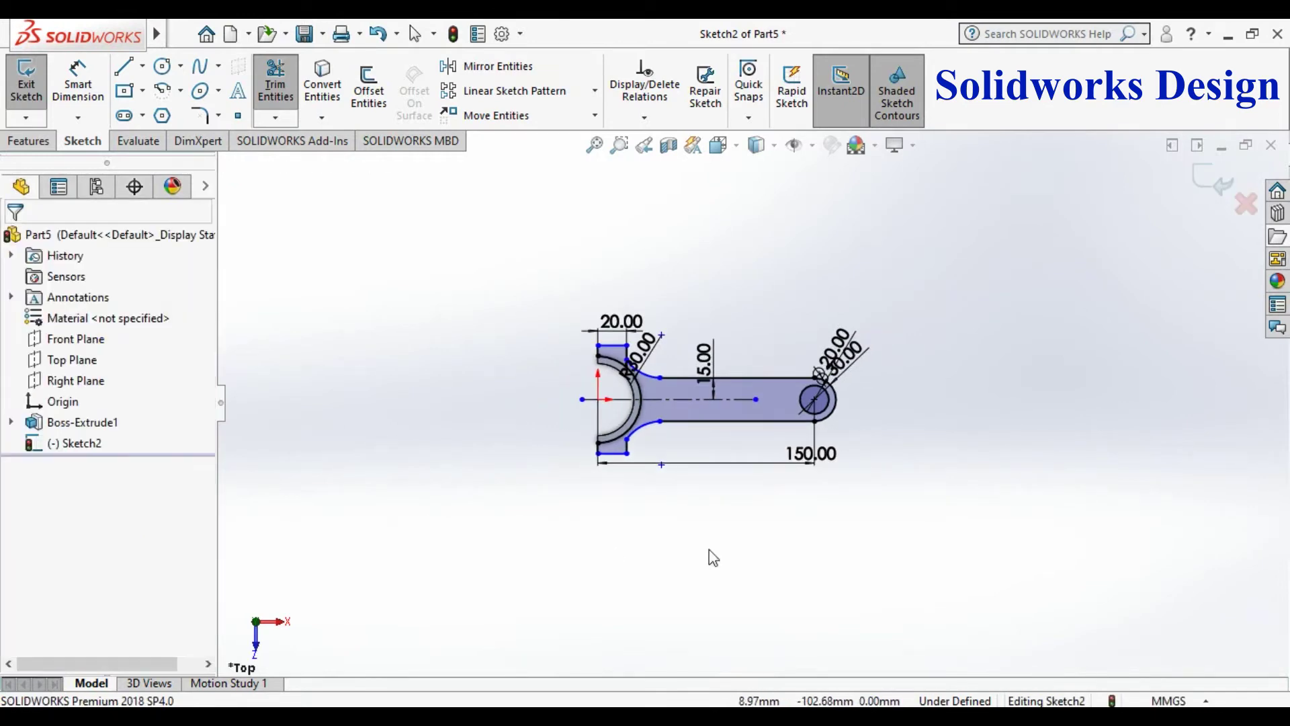
# - Extrude the lug and arm sketch 20 mm with the Mid Plane end condition, merging it with the half ring
pyautogui.click(30, 139)
pyautogui.click(31, 114)
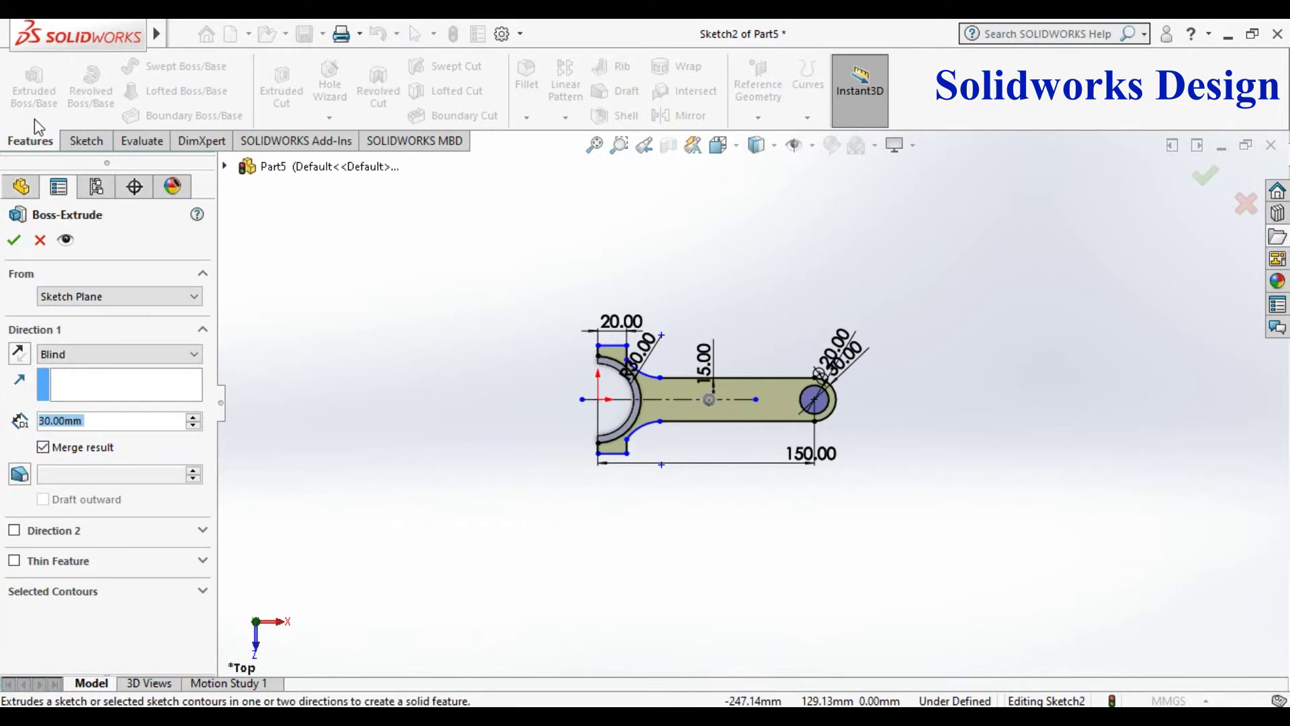
pyautogui.click(64, 354)
pyautogui.click(81, 444)
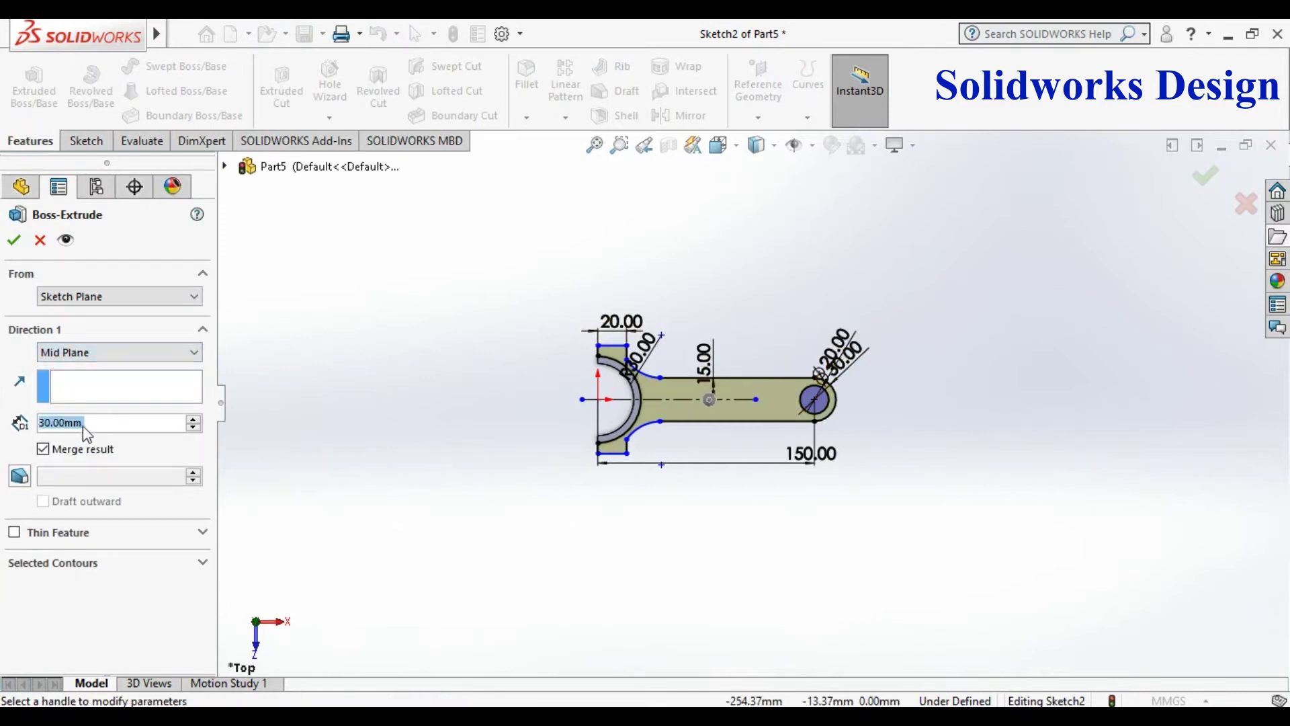
pyautogui.write('2')
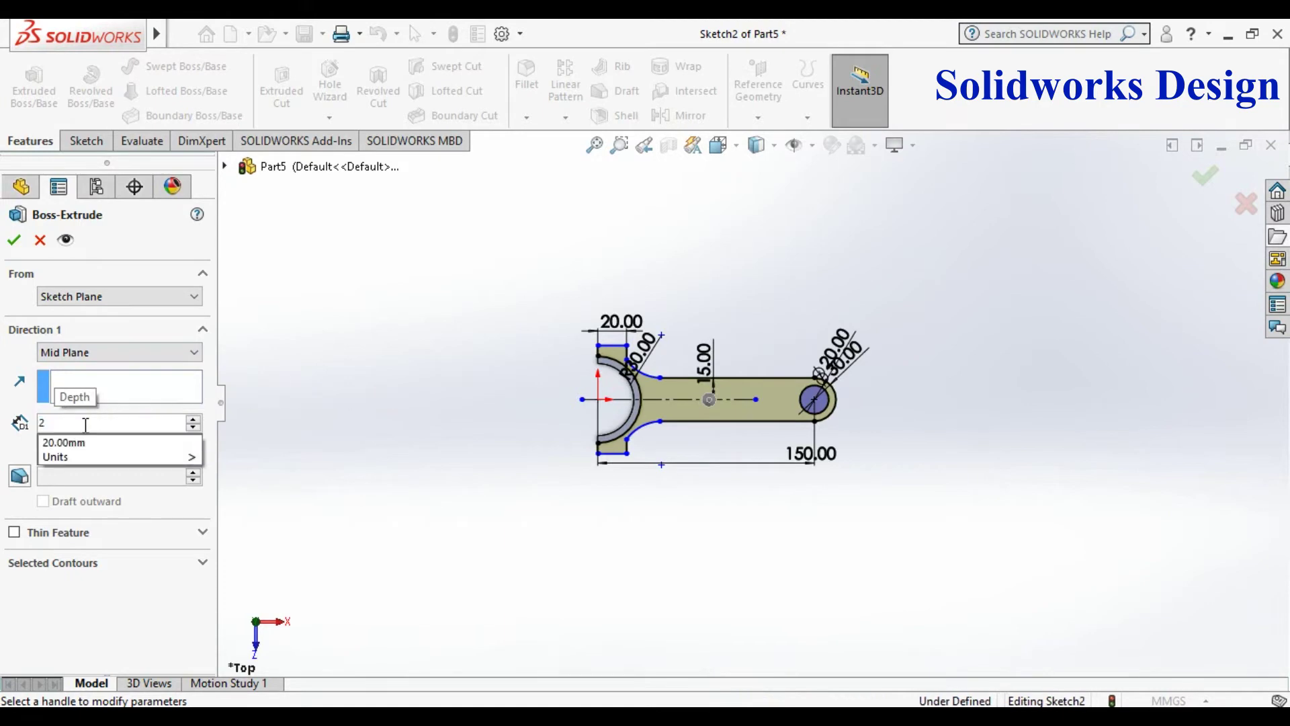
pyautogui.write('0')
pyautogui.press('Return')
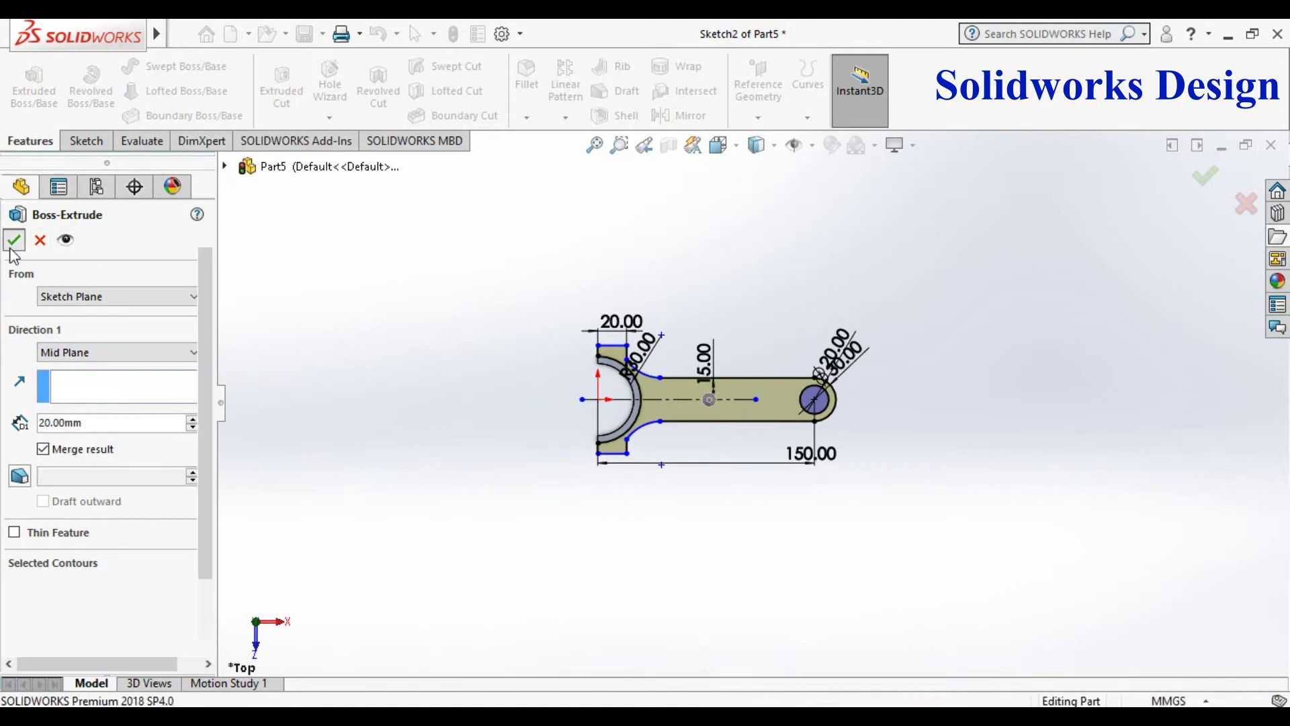
# - Orbit around the extruded part and view the flat mating face of the half ring and its lugs straight on
pyautogui.rightClick(1169, 281)
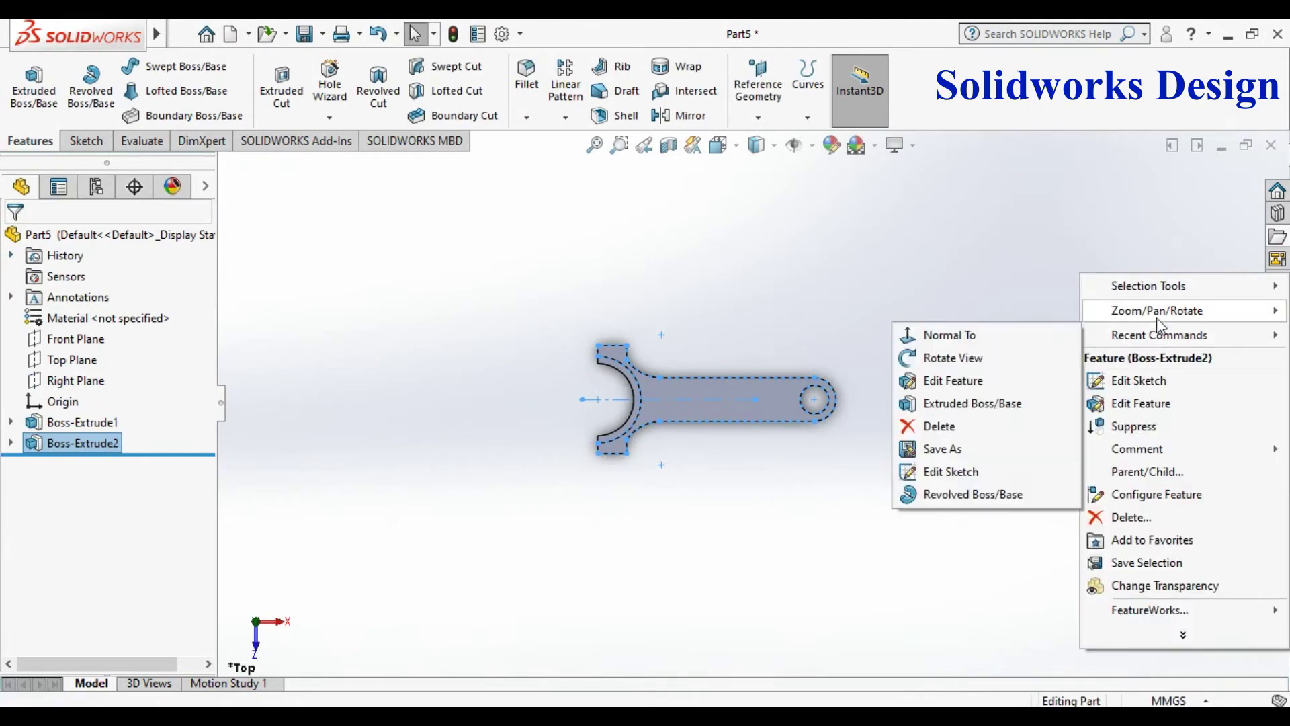
pyautogui.moveTo(1153, 310)
pyautogui.click(979, 401)
pyautogui.moveTo(981, 401); pyautogui.dragTo(619, 316)
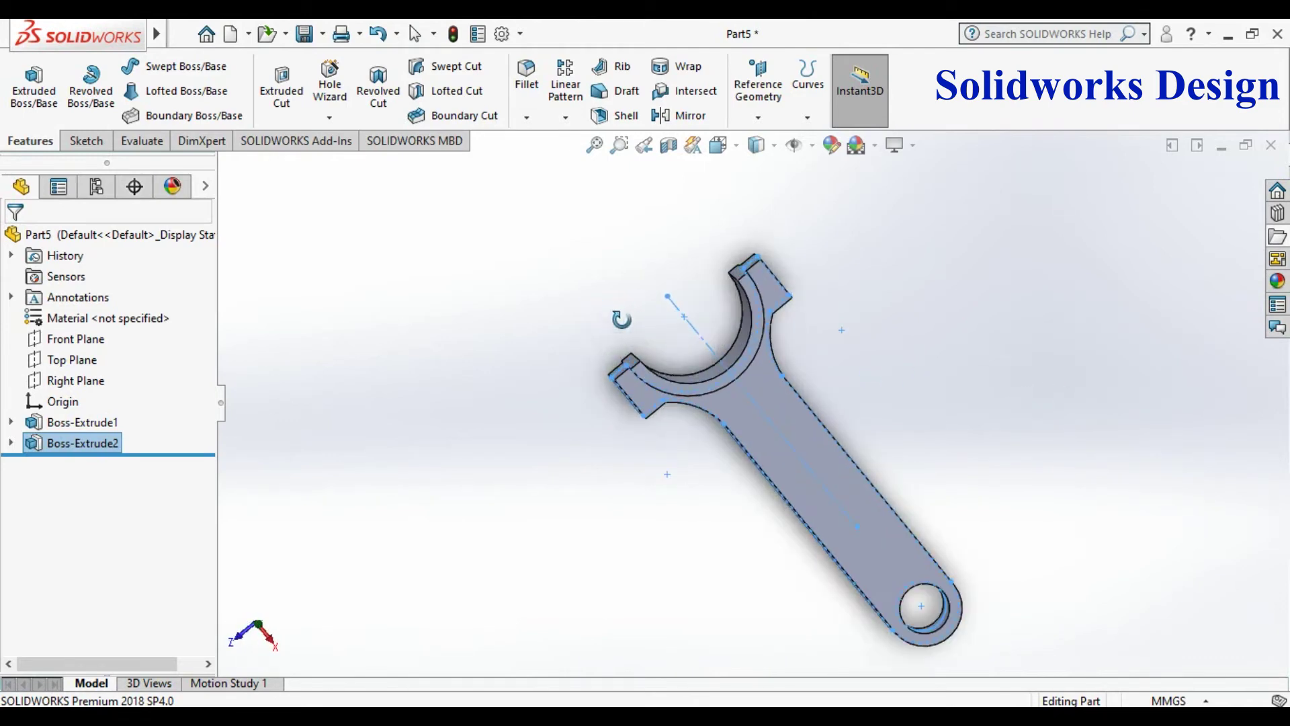
pyautogui.scroll(-5, 899, 297)
pyautogui.rightClick(997, 277)
pyautogui.click(1015, 280)
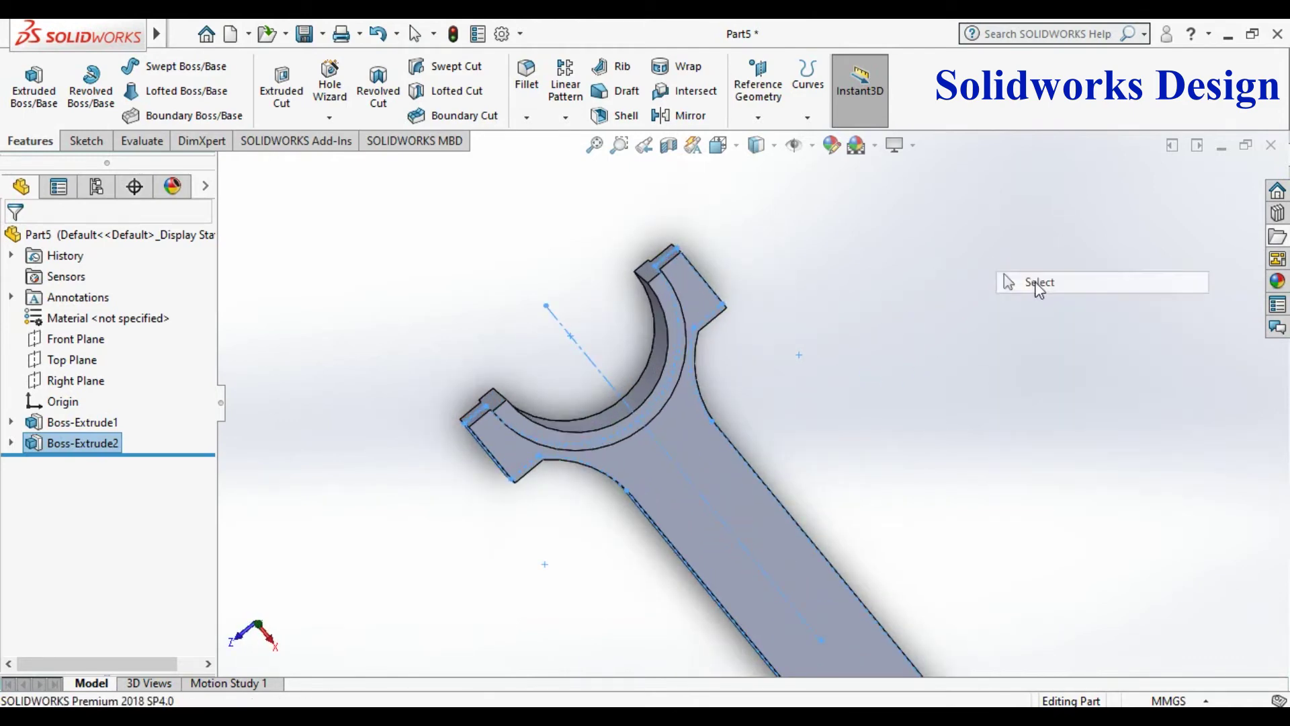
pyautogui.rightClick(835, 265)
pyautogui.click(899, 345)
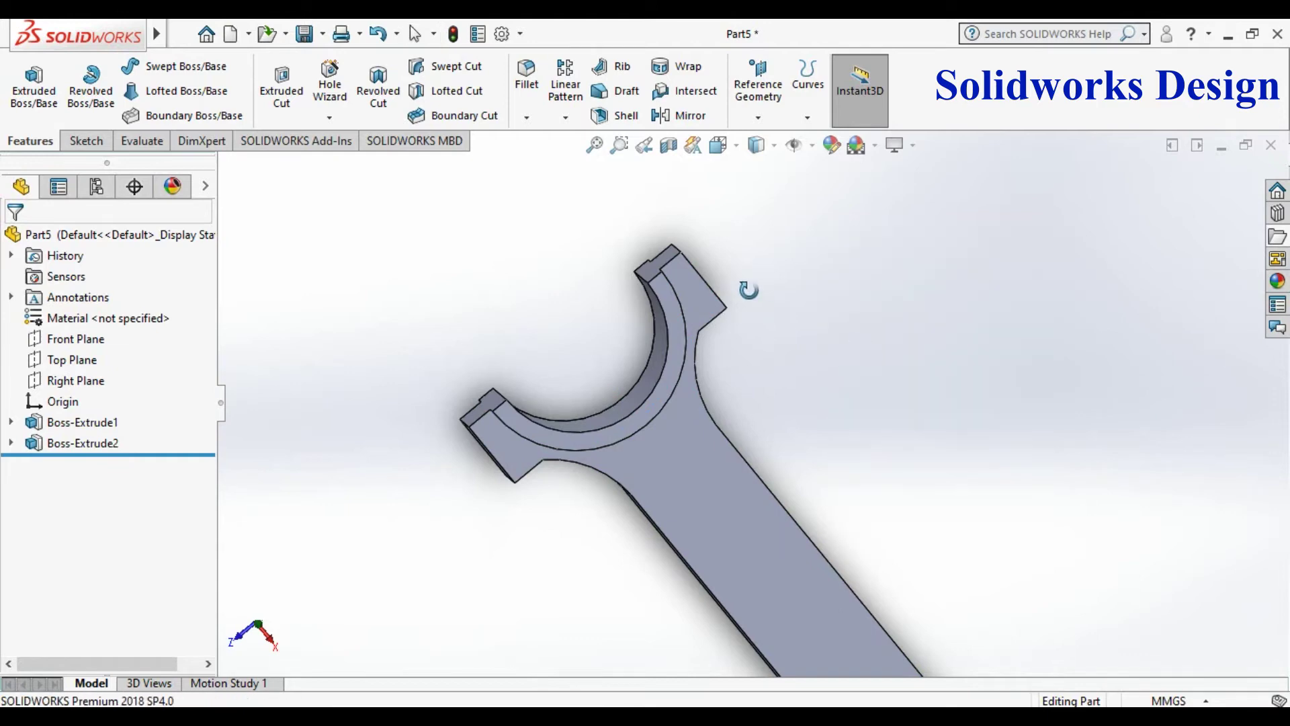
pyautogui.moveTo(743, 289); pyautogui.dragTo(695, 279)
pyautogui.rightClick(759, 269)
pyautogui.click(782, 279)
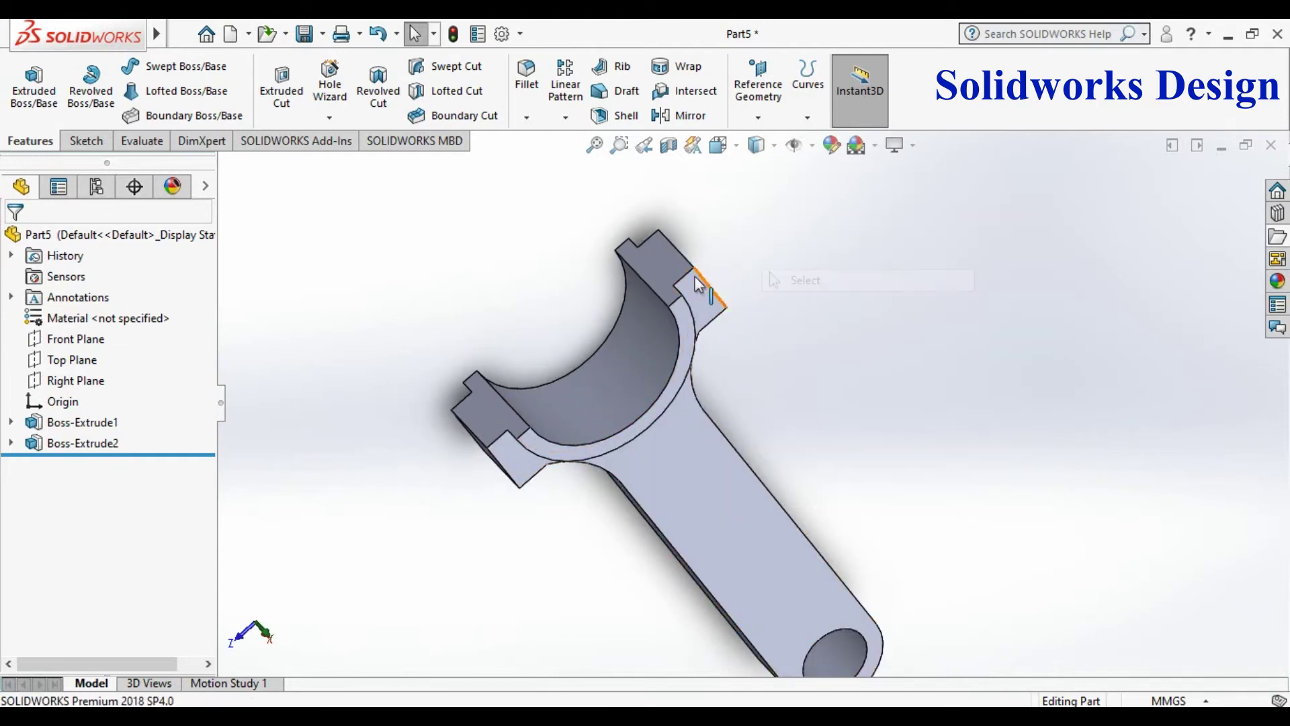
pyautogui.click(655, 265)
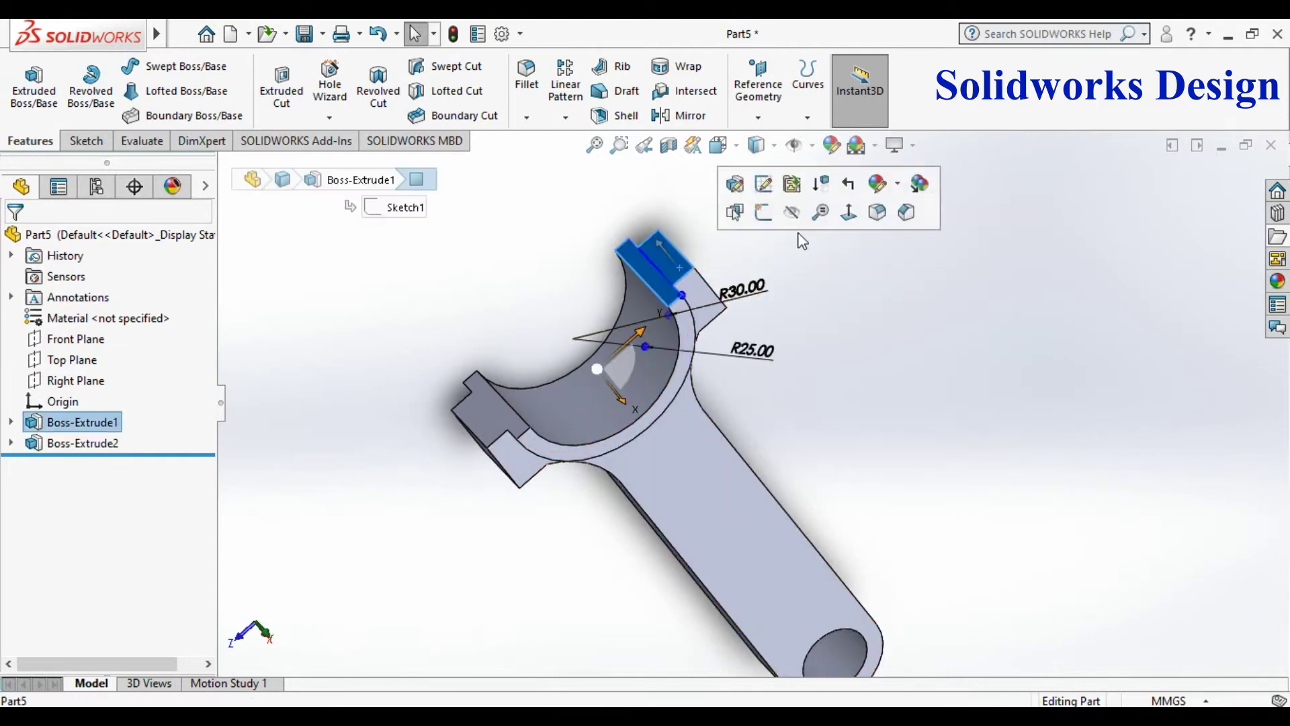
pyautogui.click(848, 213)
pyautogui.click(641, 270)
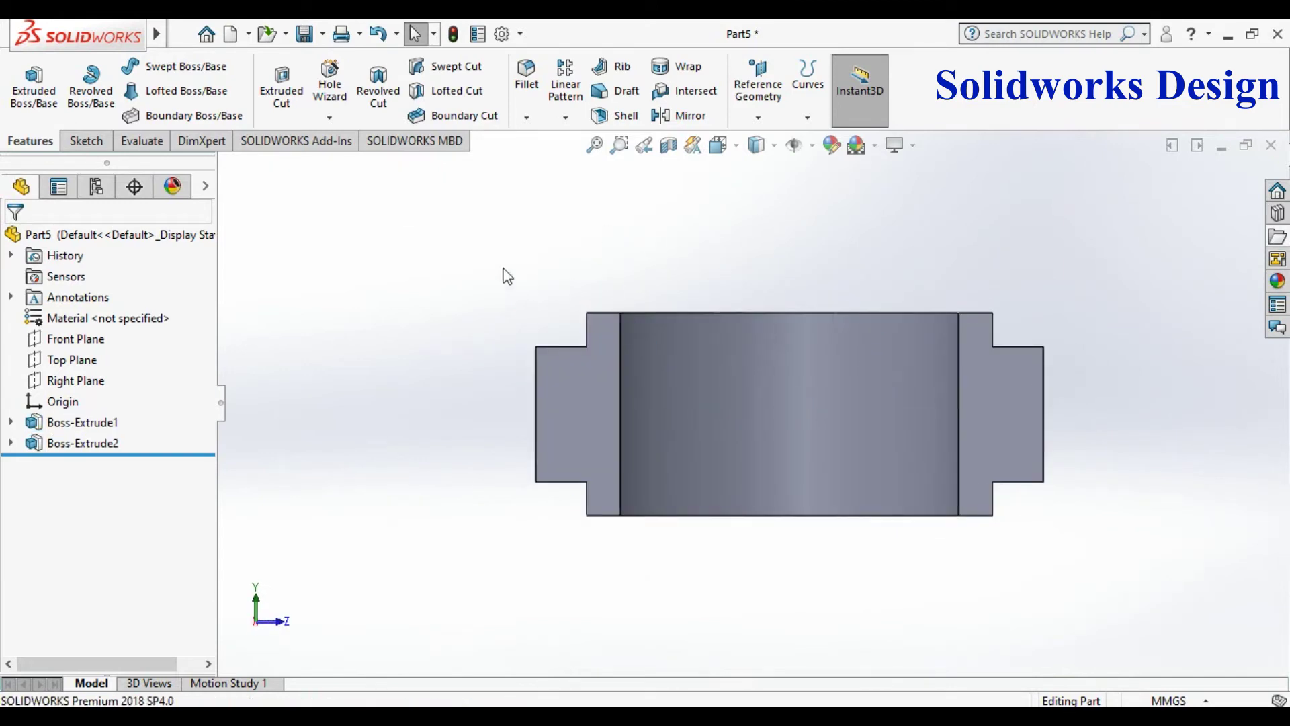
# - Start a sketch on the flat mating face and draw a circle about 7.5 mm in diameter on one lug, level with the origin
pyautogui.rightClick(544, 387)
pyautogui.click(608, 294)
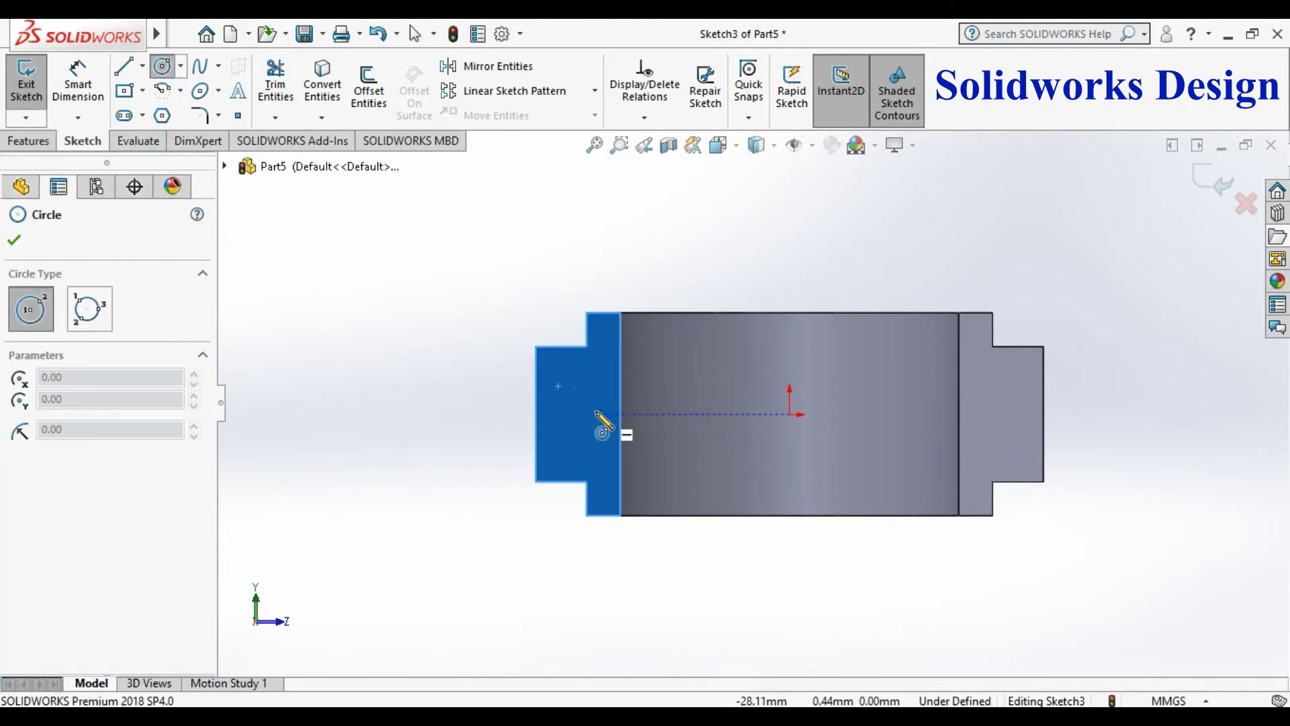
pyautogui.click(566, 415)
pyautogui.click(583, 432)
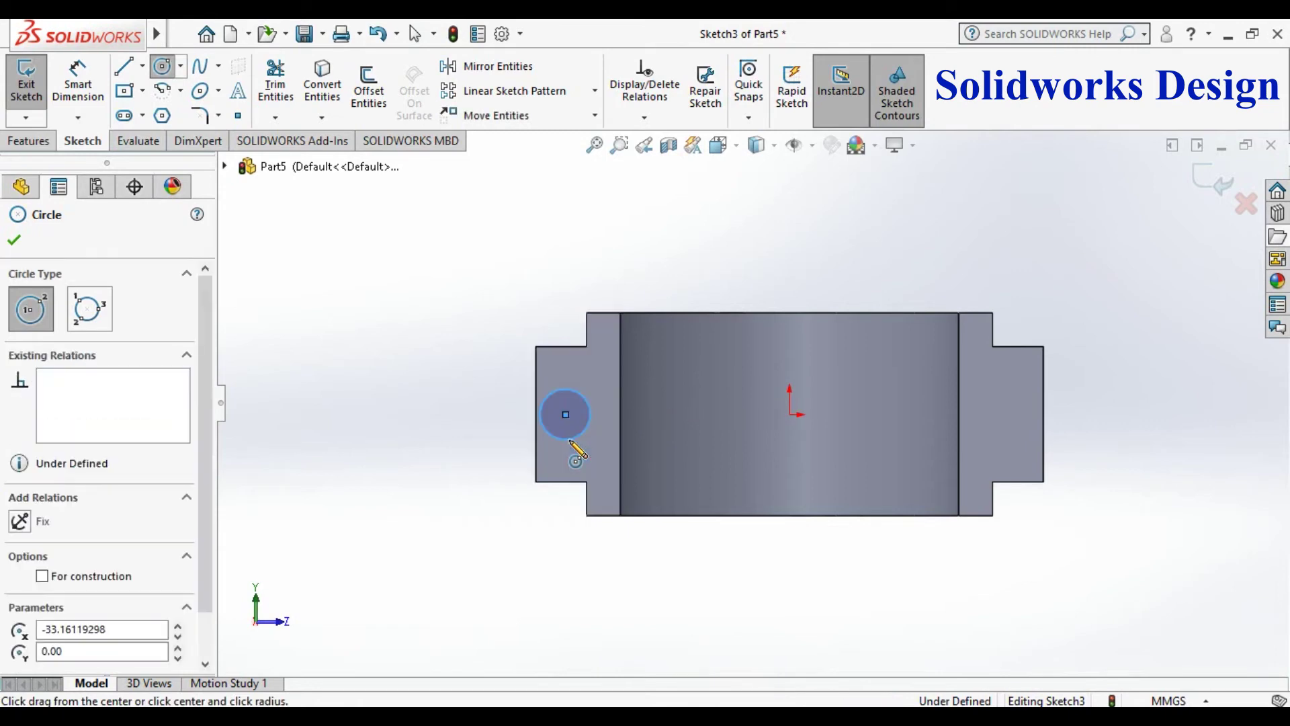
# - Dimension the circle's center 5 mm from the lug's outer vertical edge
pyautogui.click(76, 88)
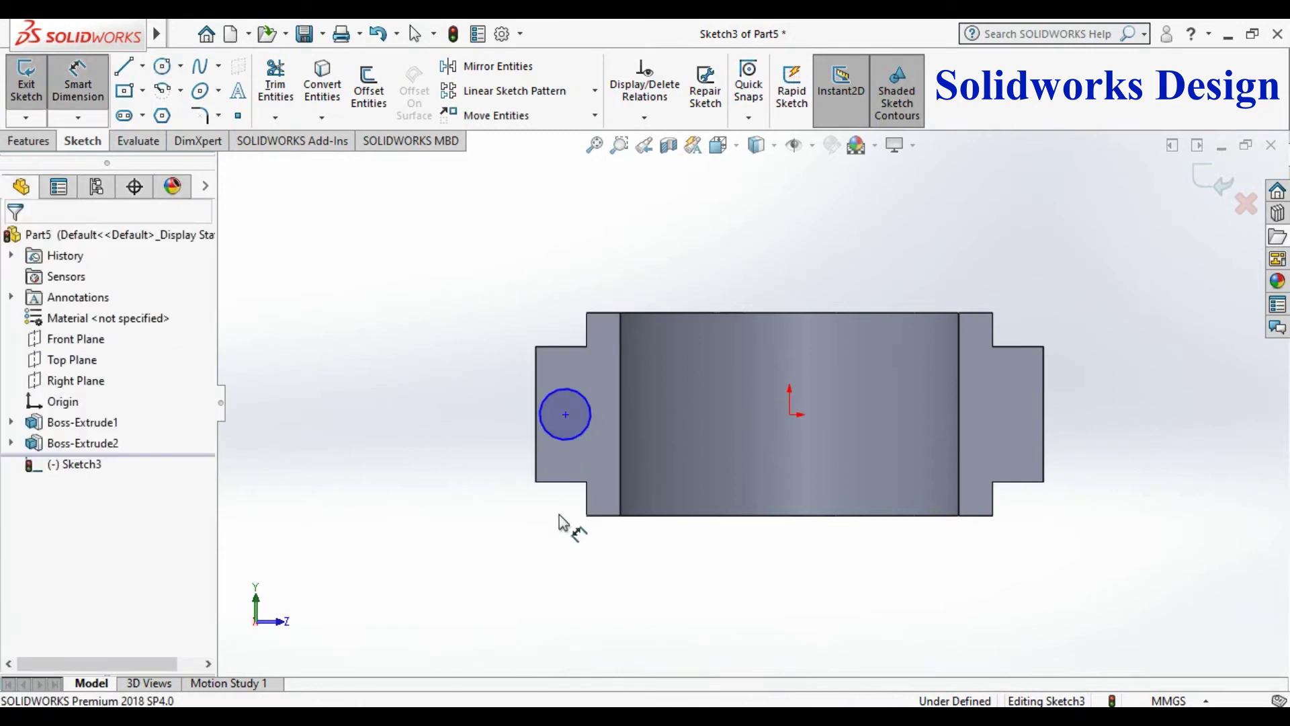
pyautogui.click(566, 415)
pyautogui.click(537, 390)
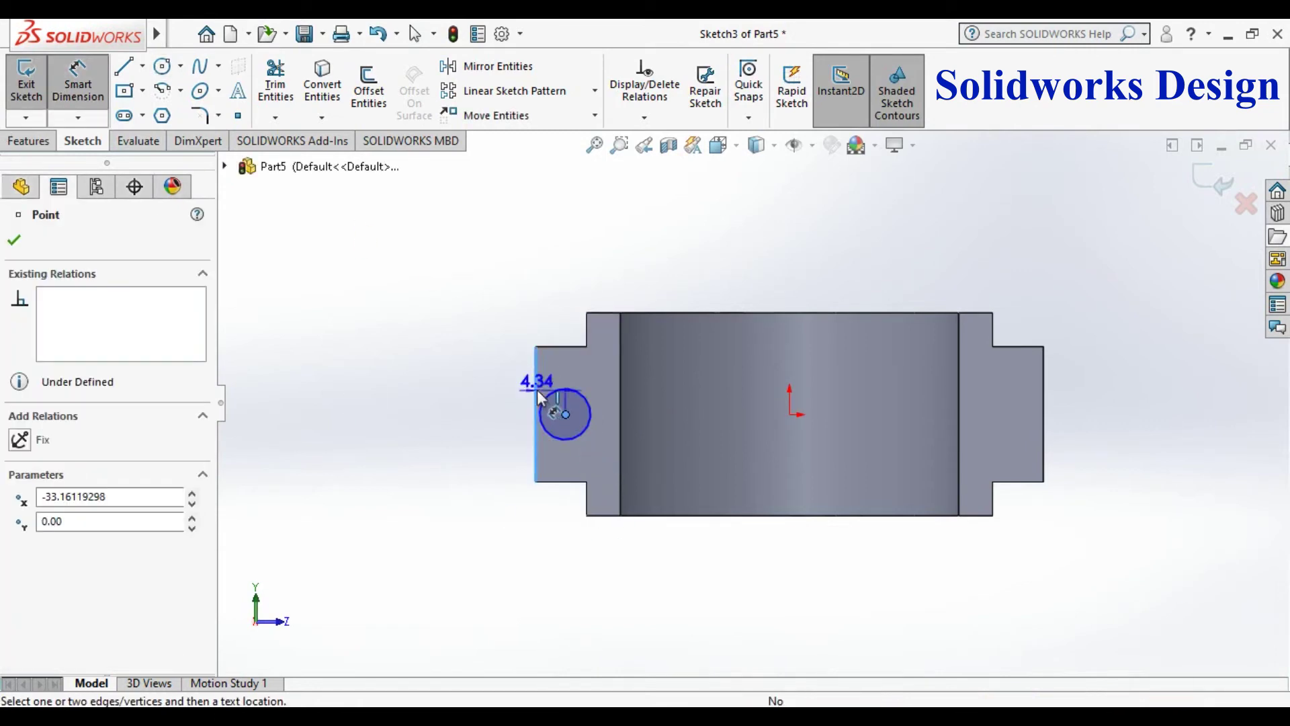
pyautogui.click(552, 321)
pyautogui.write('5')
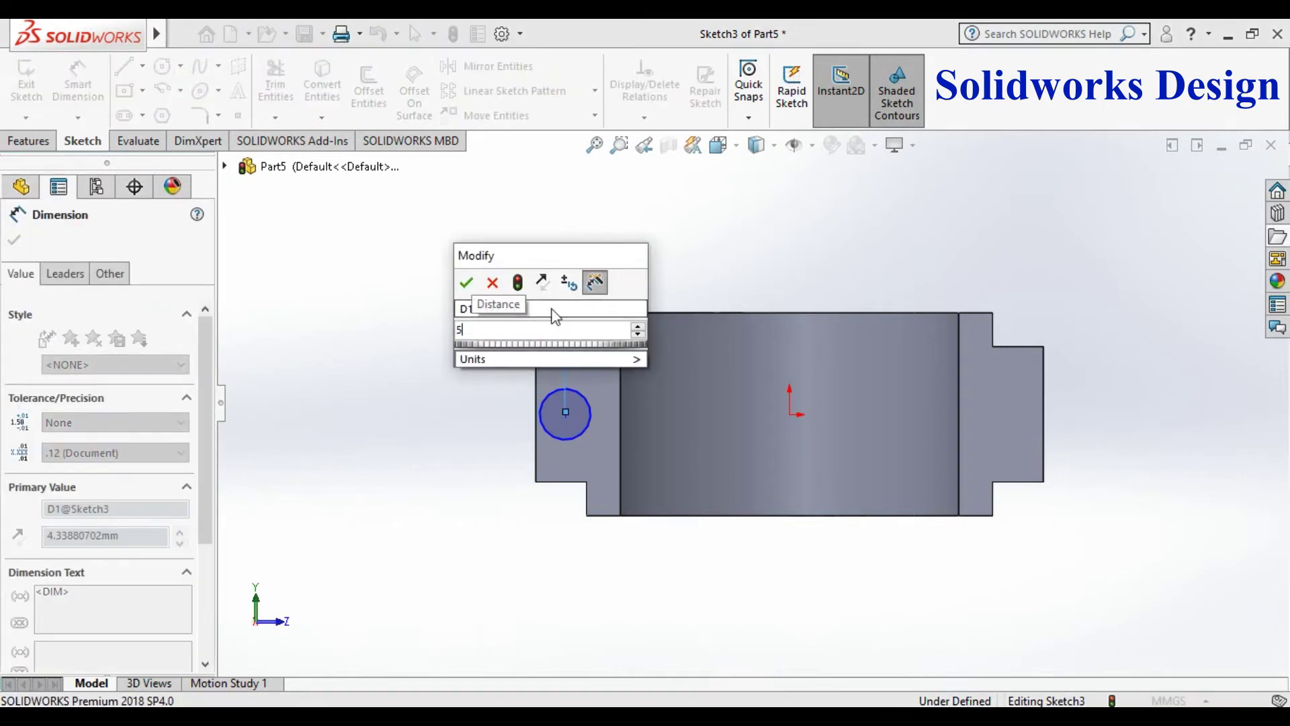
pyautogui.press('Return')
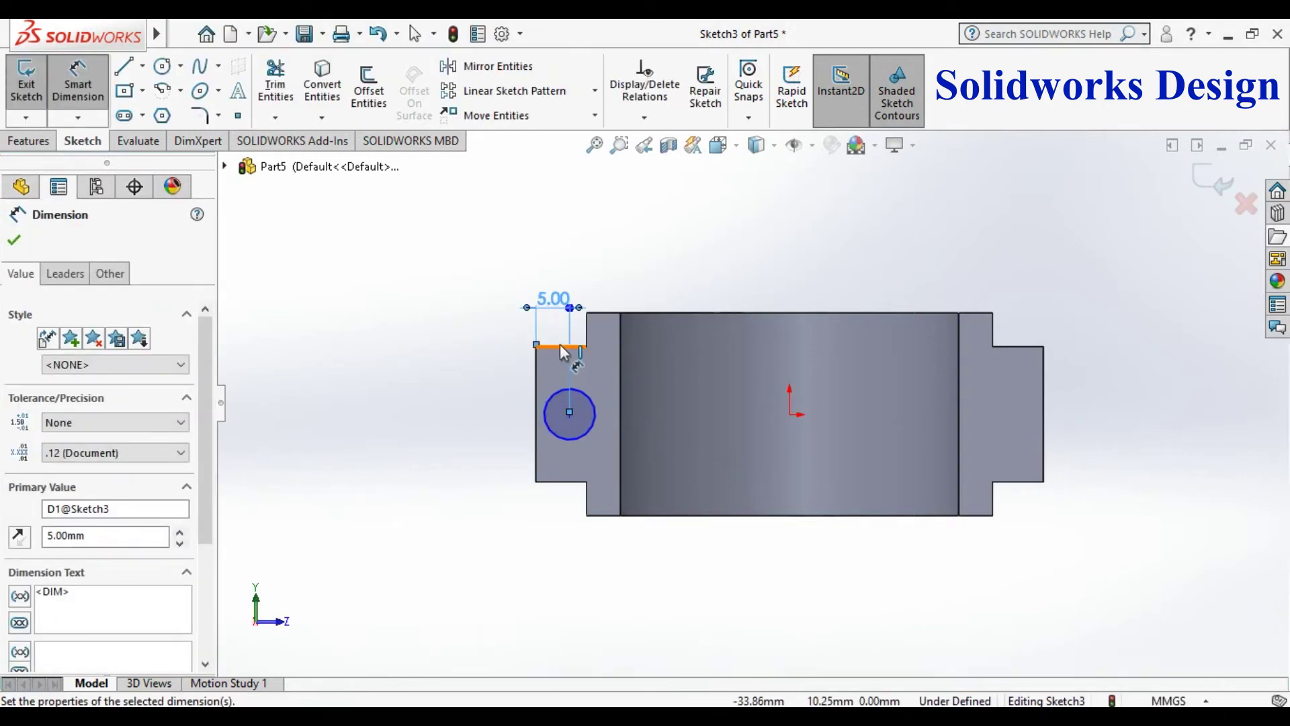
# - Dimension the circle's center 10 mm below the lug's upper edge
pyautogui.click(560, 347)
pyautogui.click(569, 413)
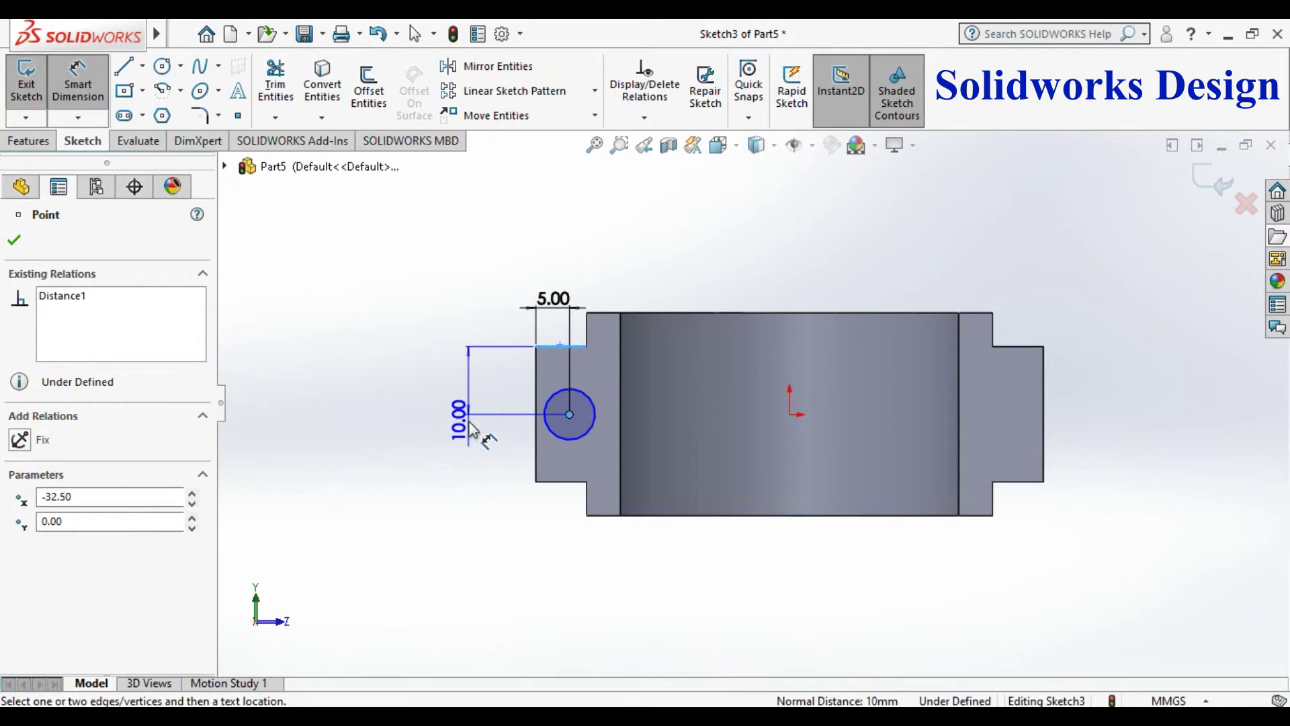
pyautogui.click(470, 421)
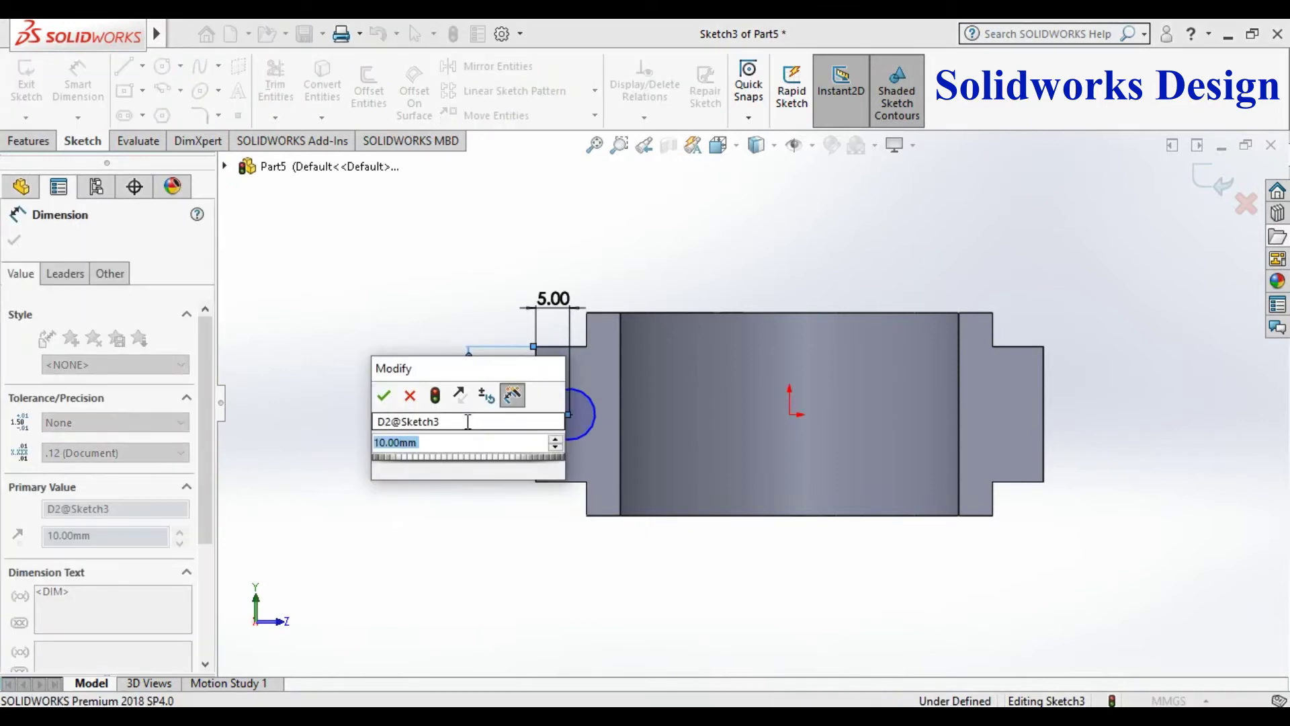
pyautogui.press('Return')
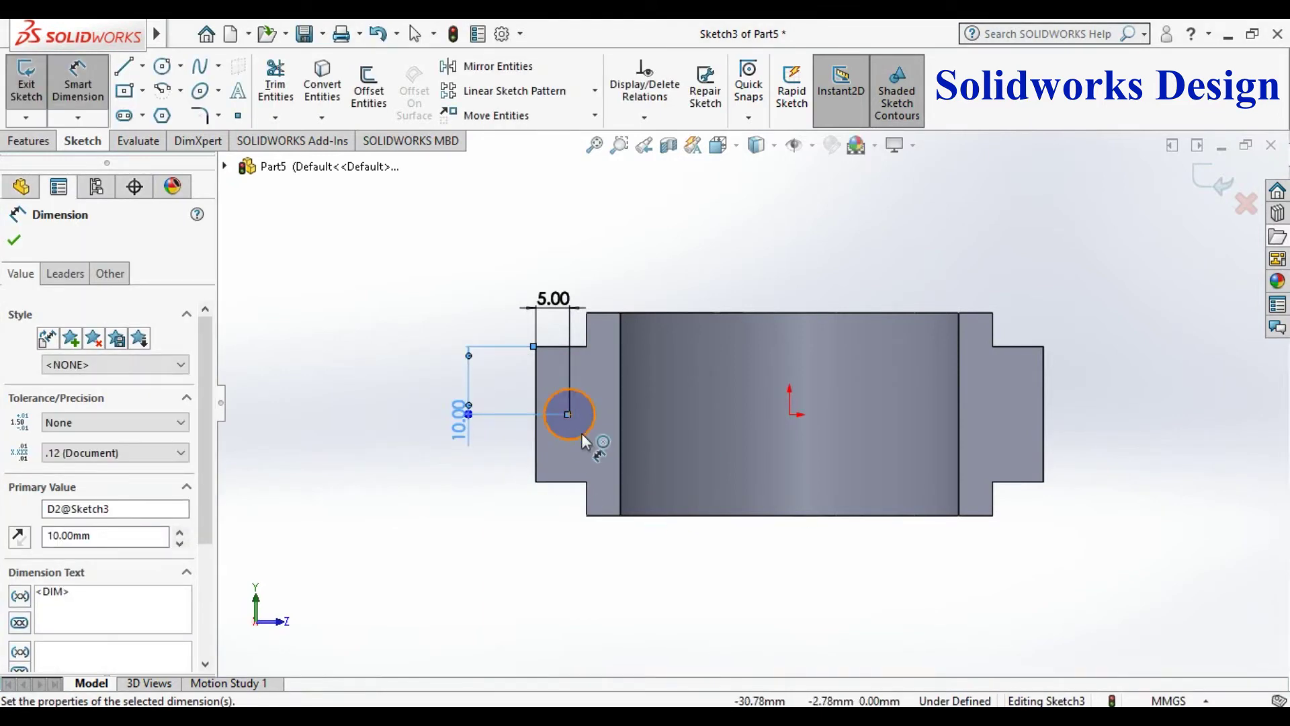
# - Dimension the lug circle's diameter to 8 mm
pyautogui.click(582, 433)
pyautogui.click(487, 529)
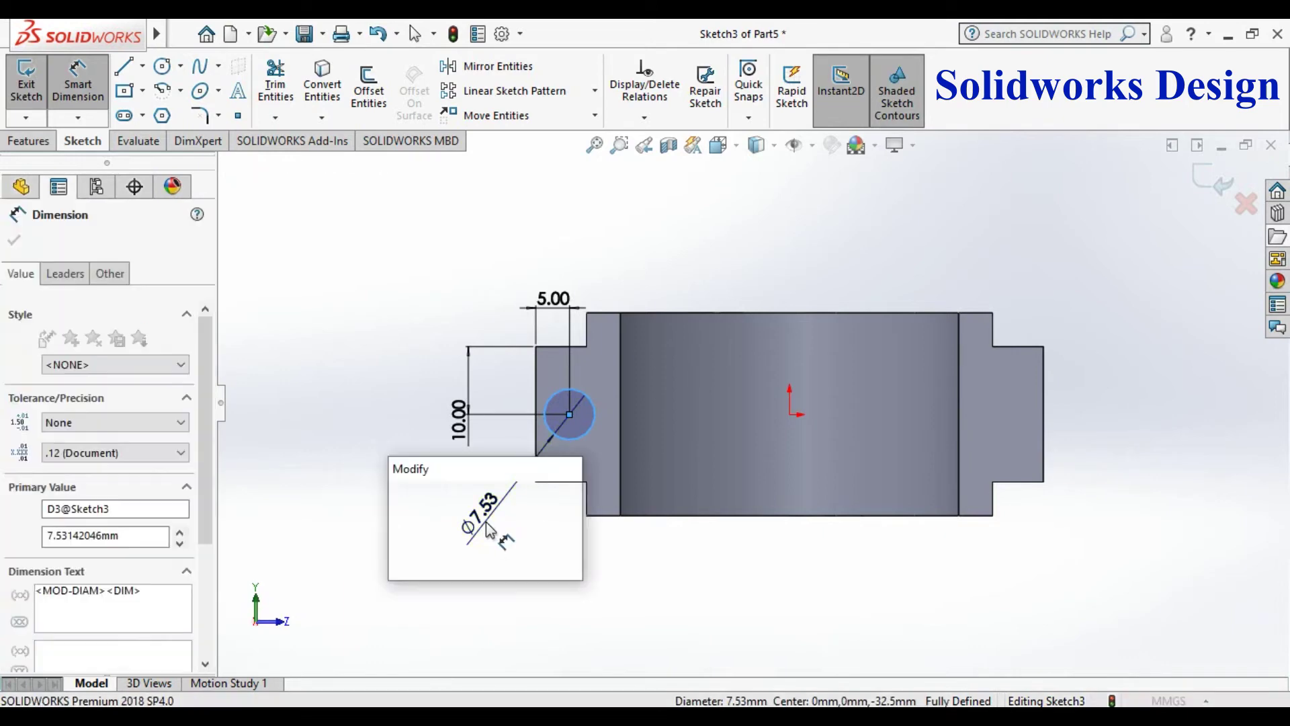
pyautogui.write('7')
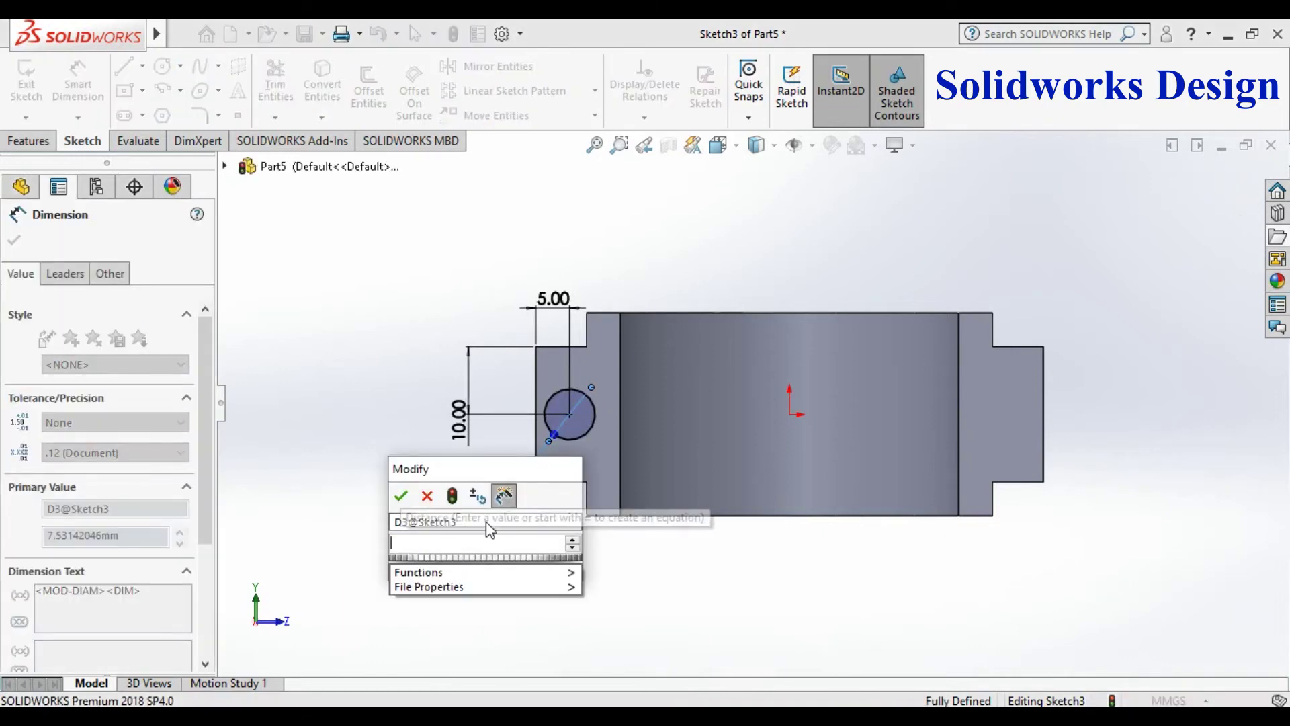
pyautogui.press('Escape')
pyautogui.press('Escape')
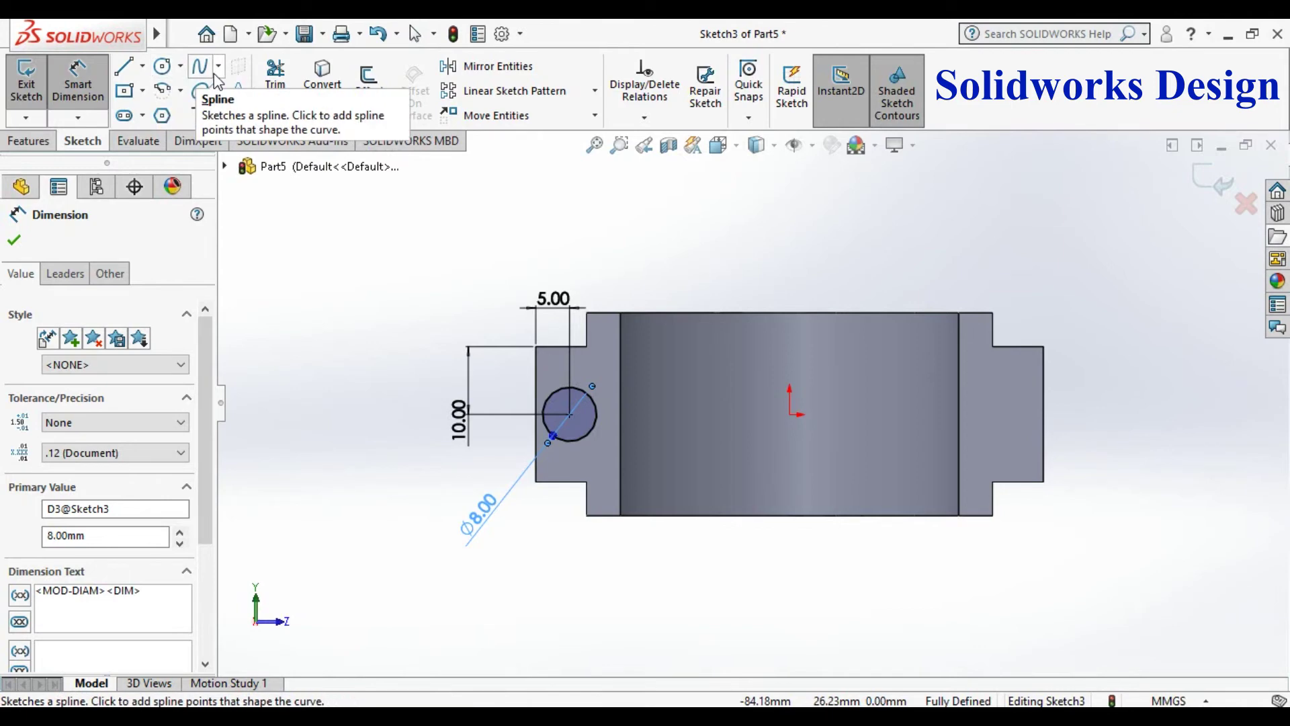
# - Draw a vertical centerline through the origin, extending above and below the half ring
pyautogui.click(143, 66)
pyautogui.click(165, 110)
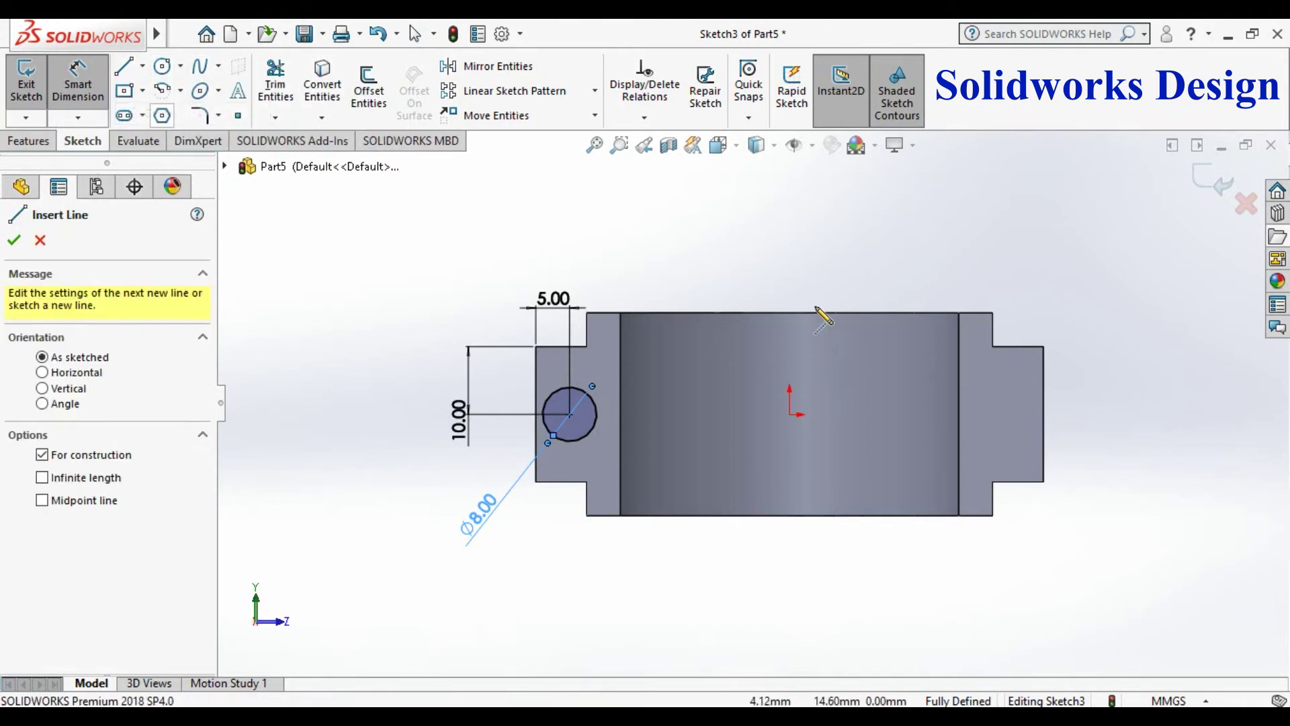
pyautogui.click(790, 264)
pyautogui.click(789, 546)
pyautogui.press('Escape')
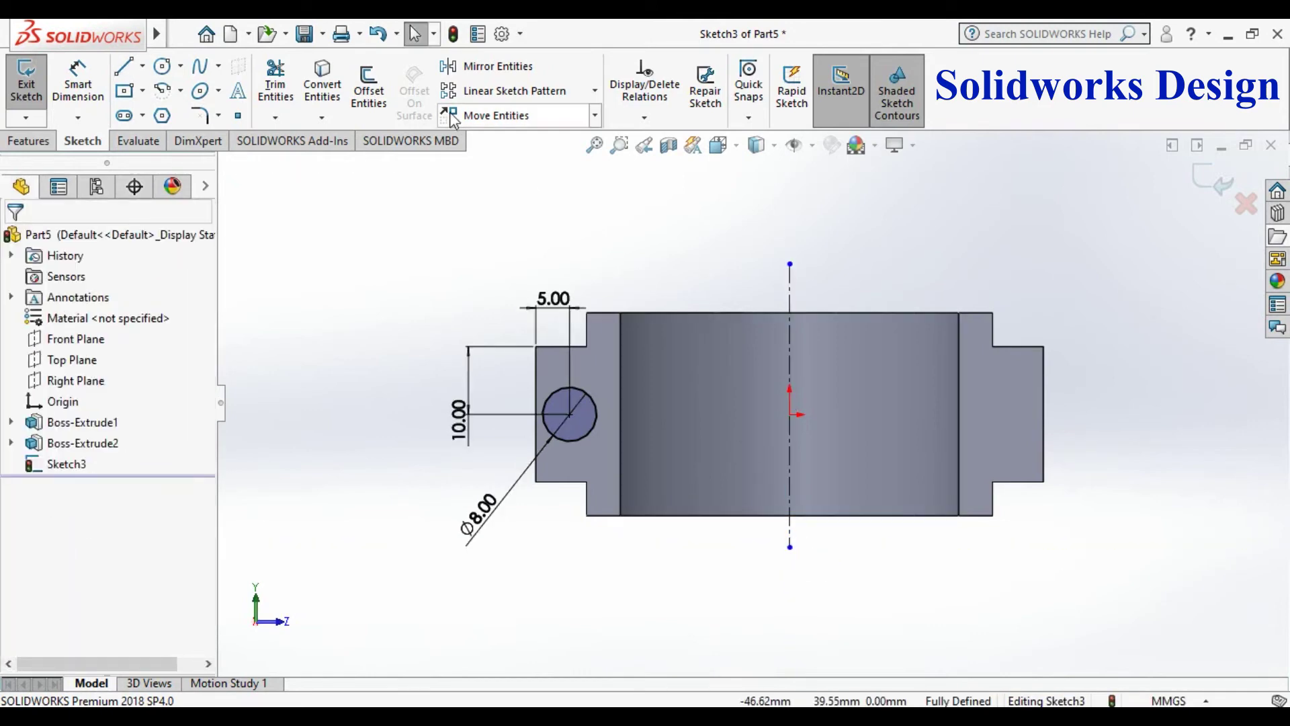
# - Mirror the 8 mm circle about the vertical centerline onto the opposite lug
pyautogui.click(484, 66)
pyautogui.click(597, 414)
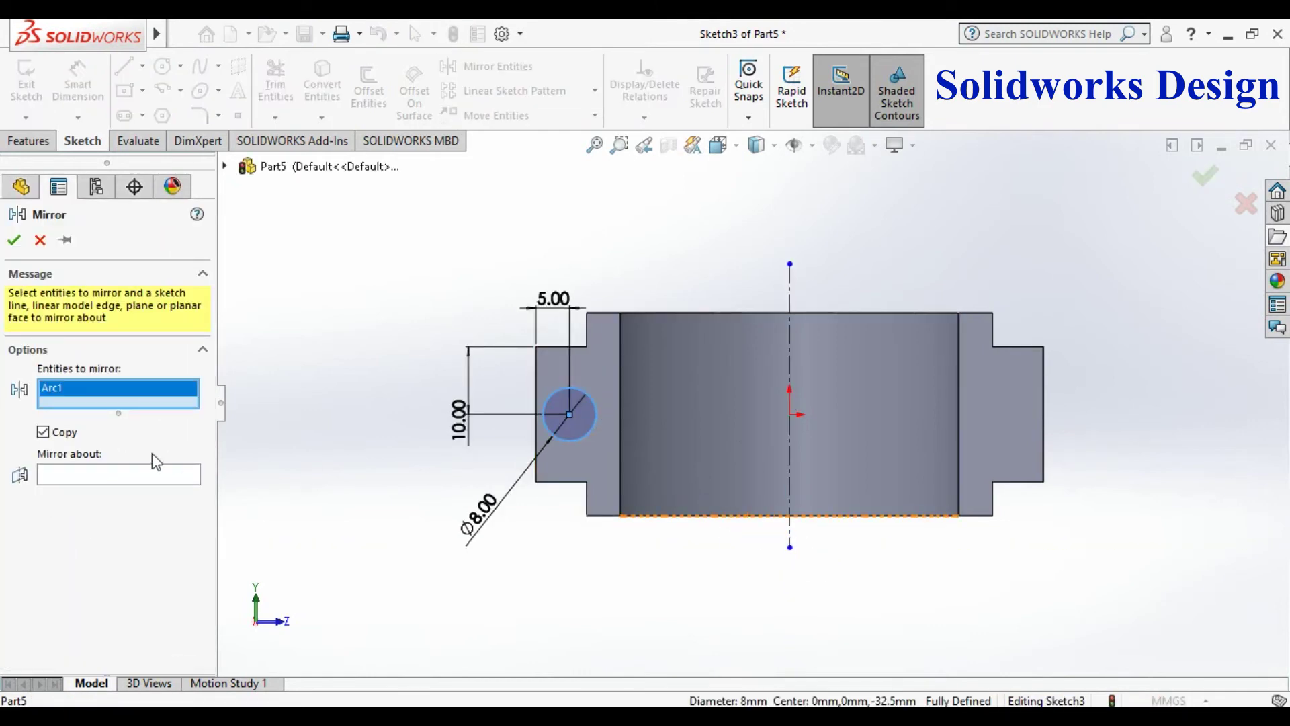
pyautogui.click(166, 482)
pyautogui.click(789, 473)
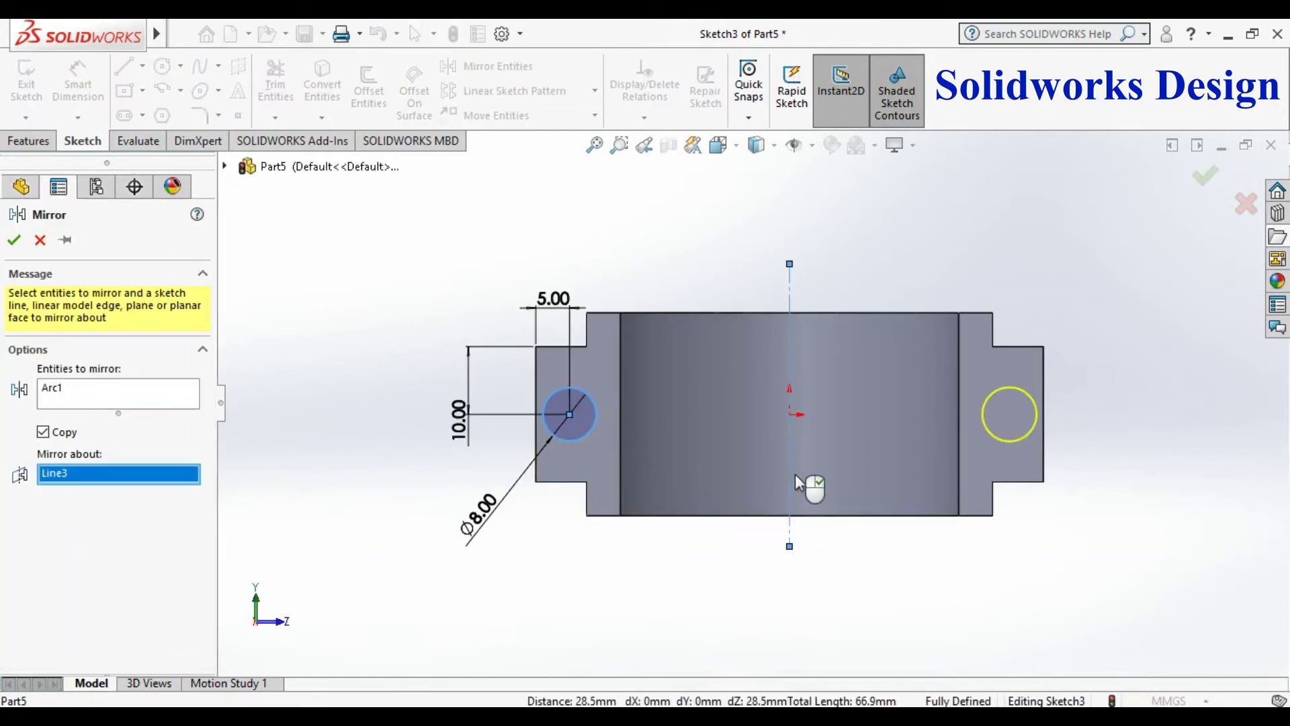
pyautogui.click(14, 240)
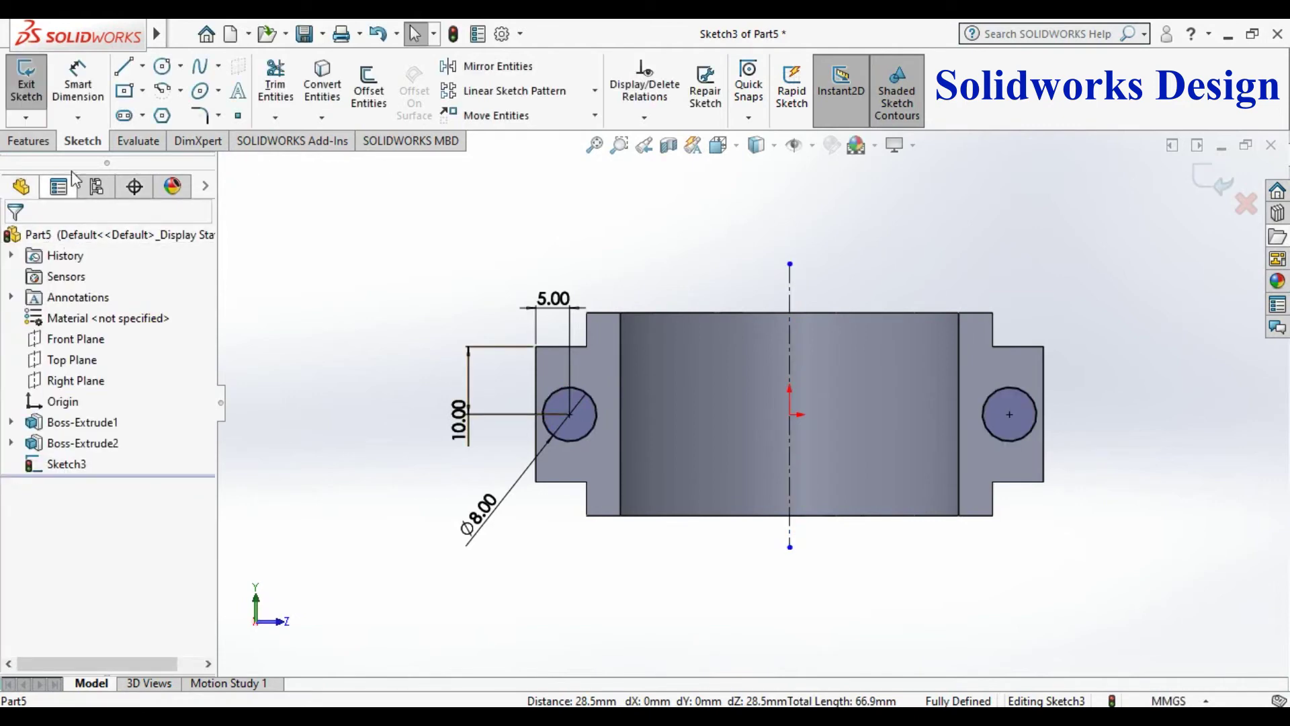
# - Cut both lug circles through the part with an Extruded Cut set to Through All
pyautogui.click(28, 142)
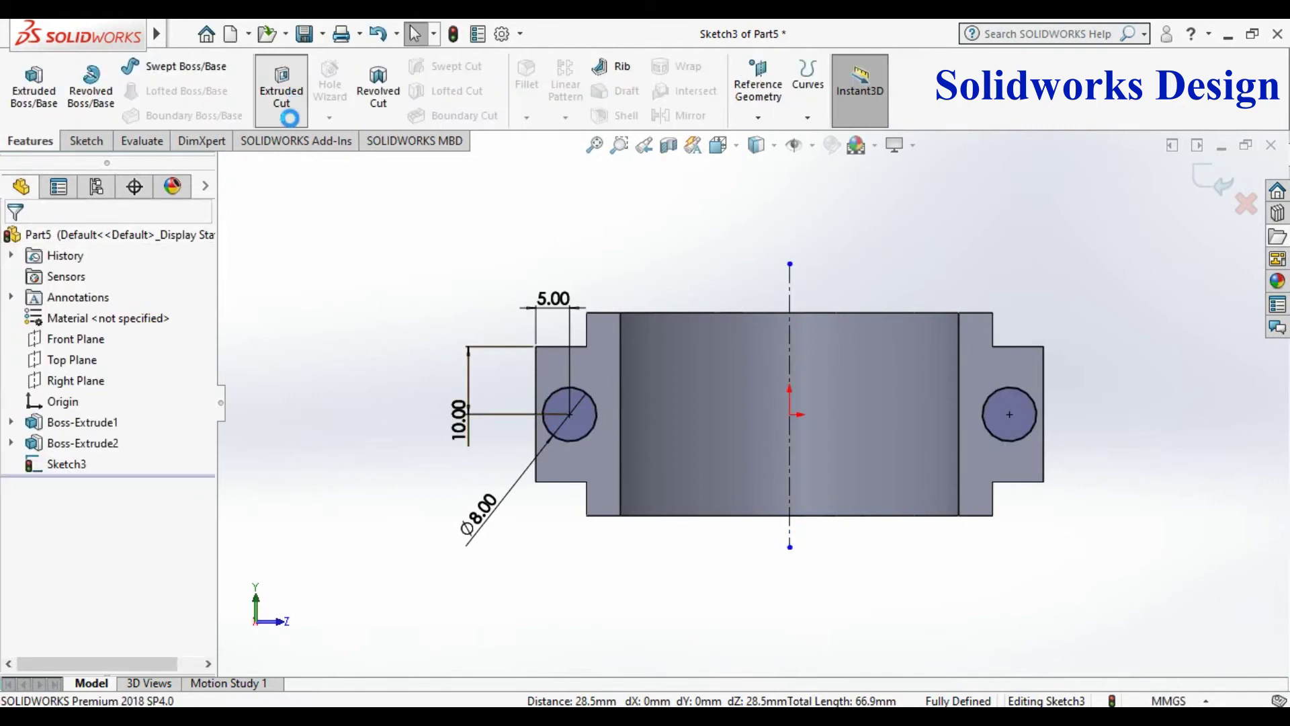
pyautogui.click(281, 88)
pyautogui.click(161, 354)
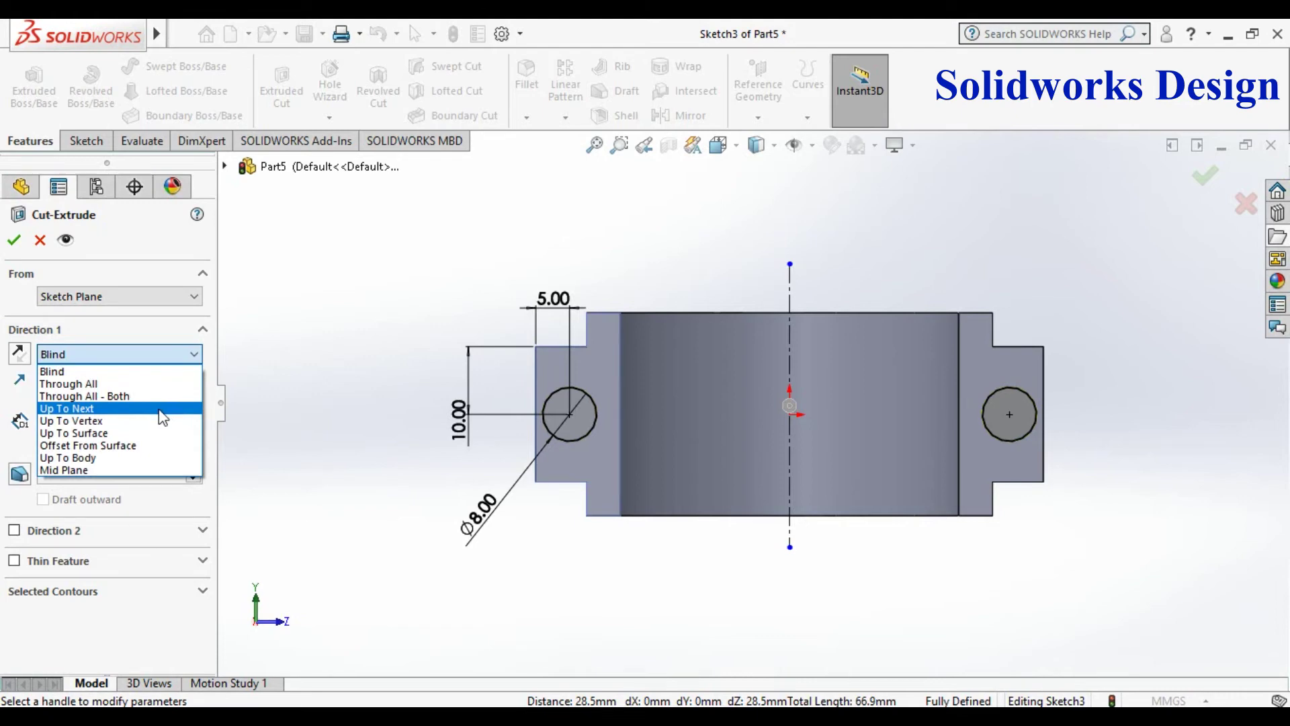
pyautogui.click(101, 381)
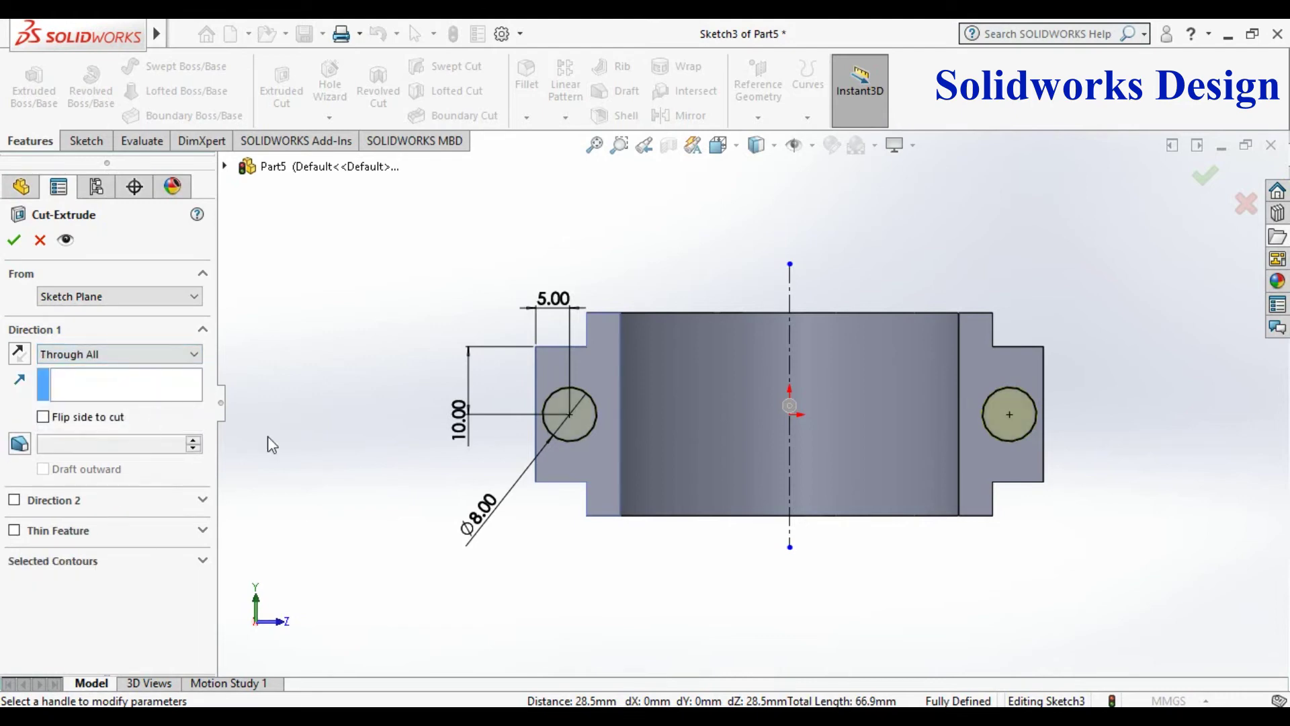
pyautogui.click(13, 240)
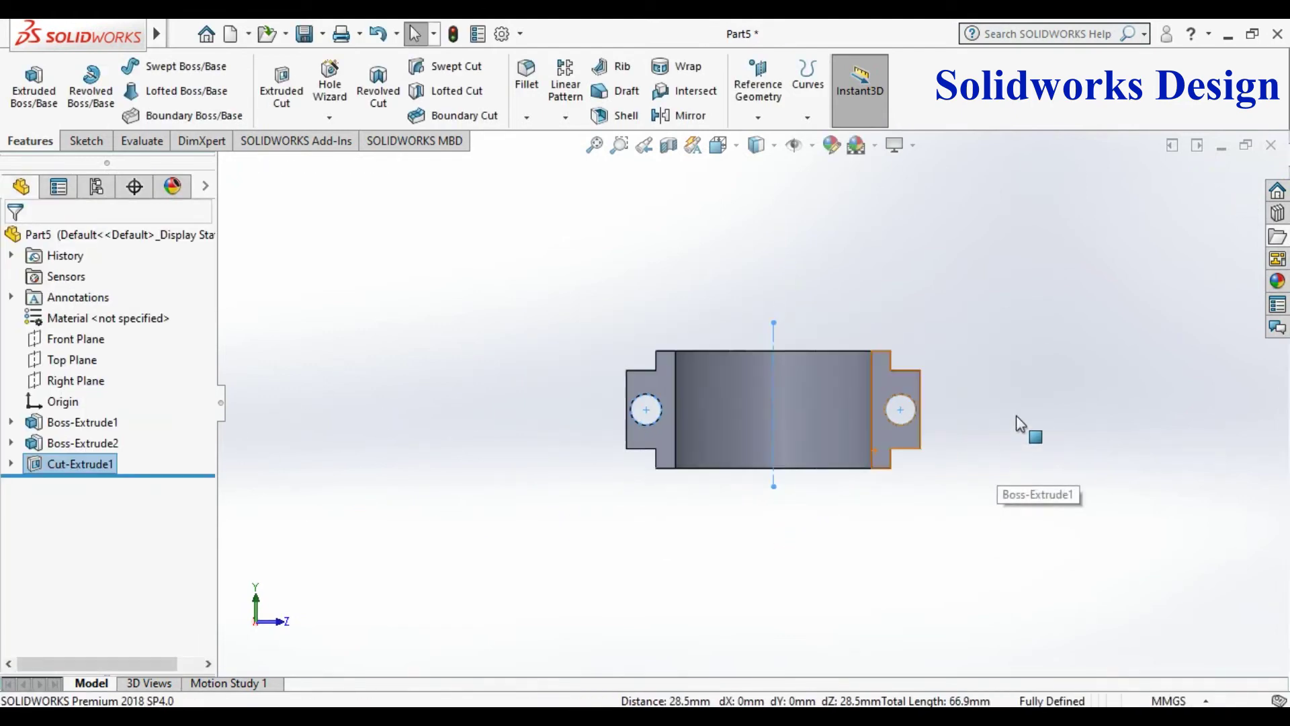
# - Rotate the model to examine the lug holes, arm and half ring from several angles
pyautogui.rightClick(1063, 312)
pyautogui.moveTo(1082, 349)
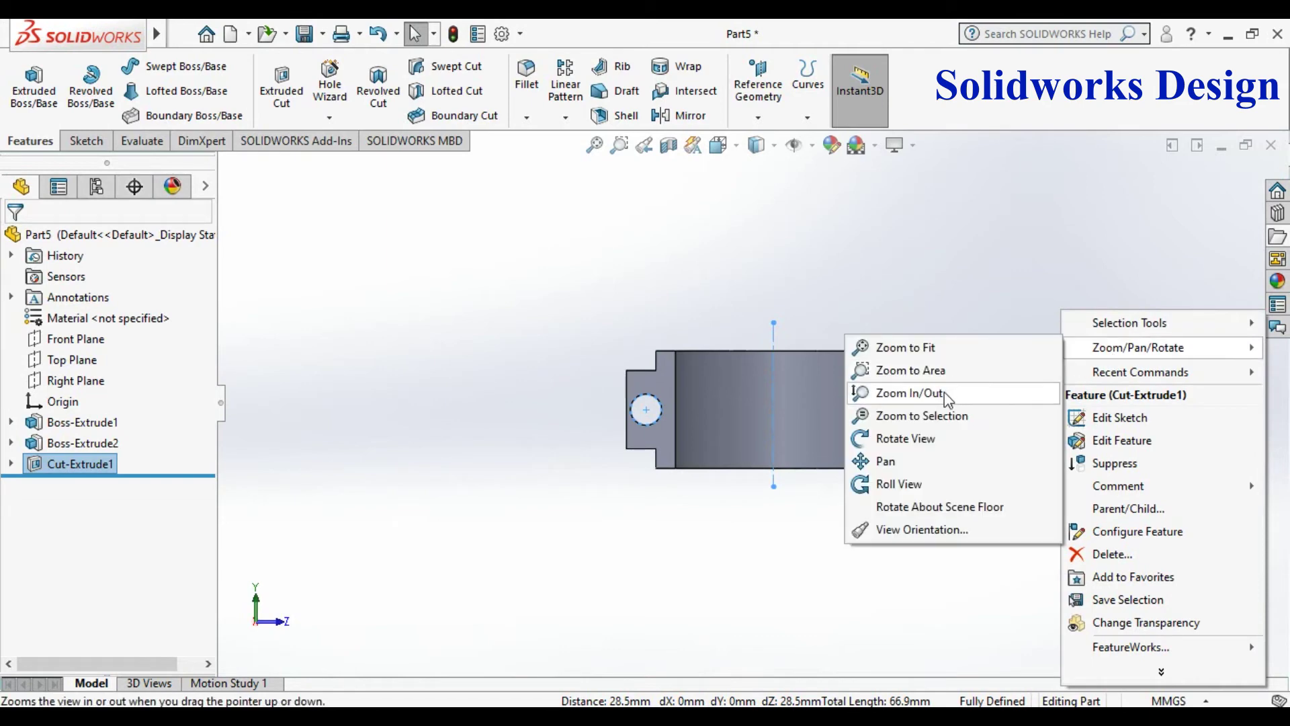
pyautogui.click(905, 438)
pyautogui.moveTo(913, 443); pyautogui.dragTo(1060, 319)
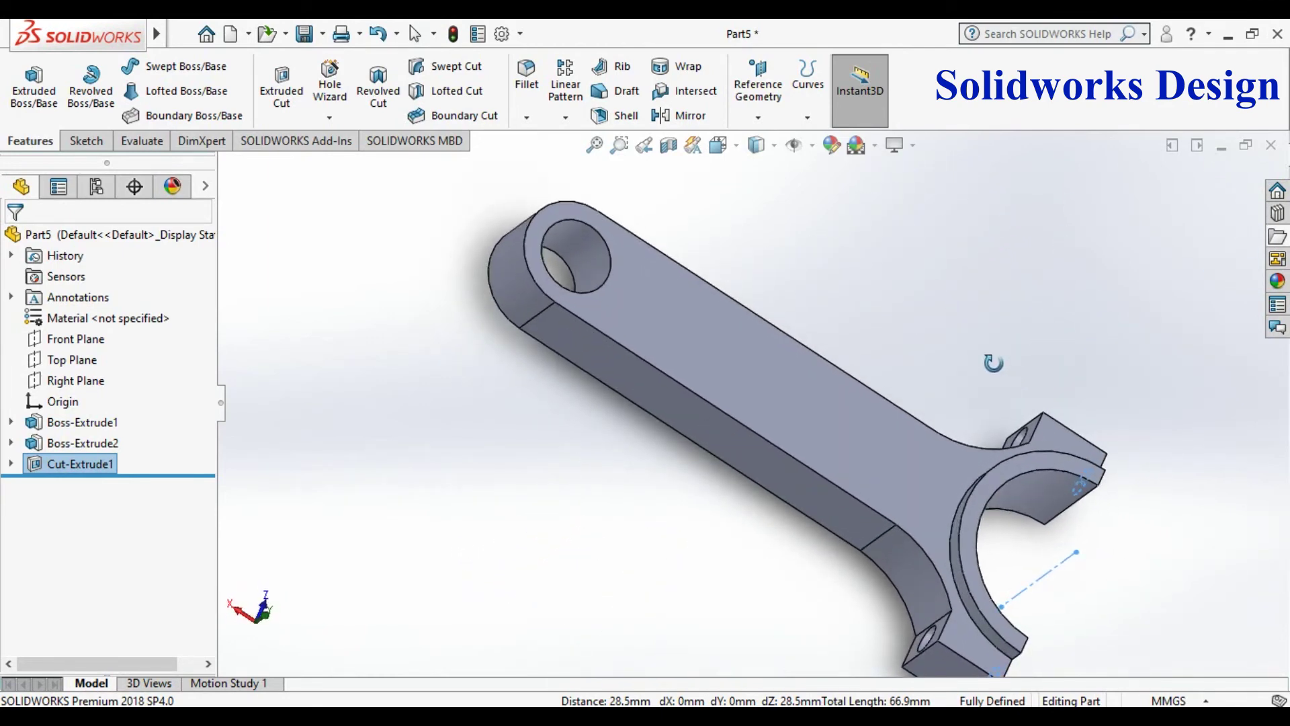
pyautogui.moveTo(993, 363); pyautogui.dragTo(897, 460)
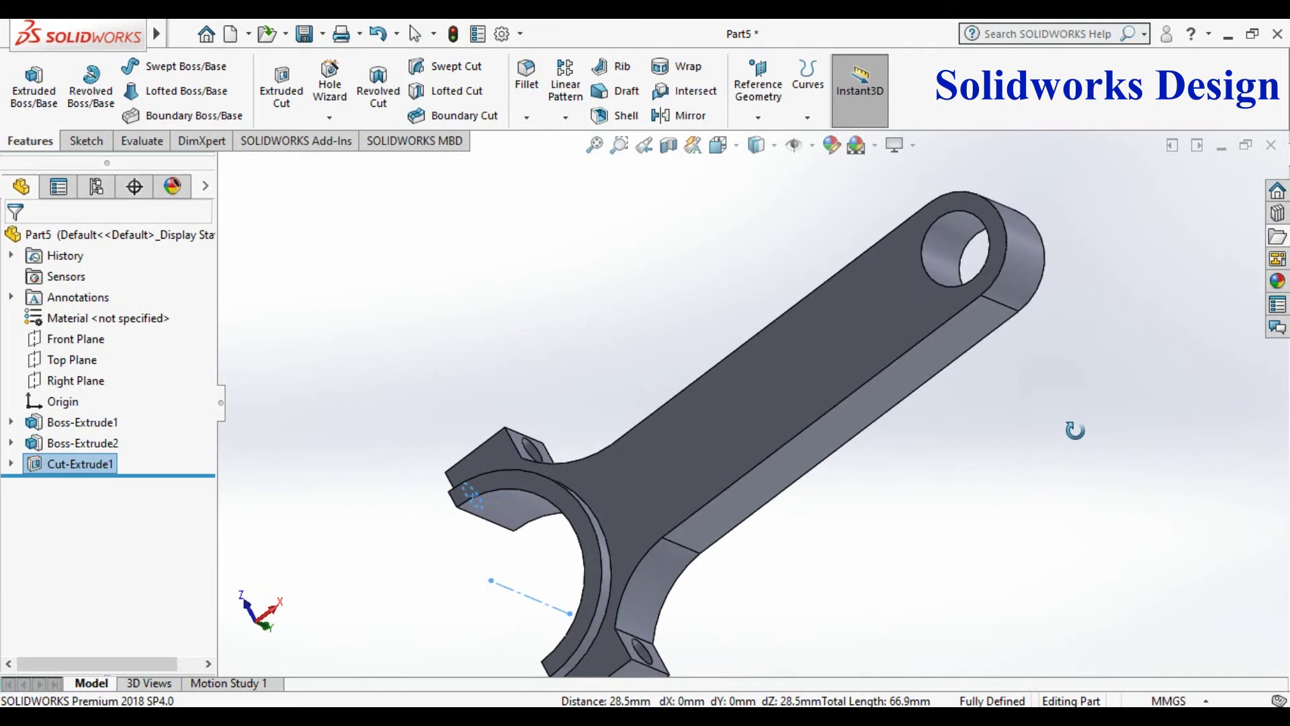
# - Start a new sketch on the flat face of the arm, viewed normal to that face
pyautogui.rightClick(1075, 430)
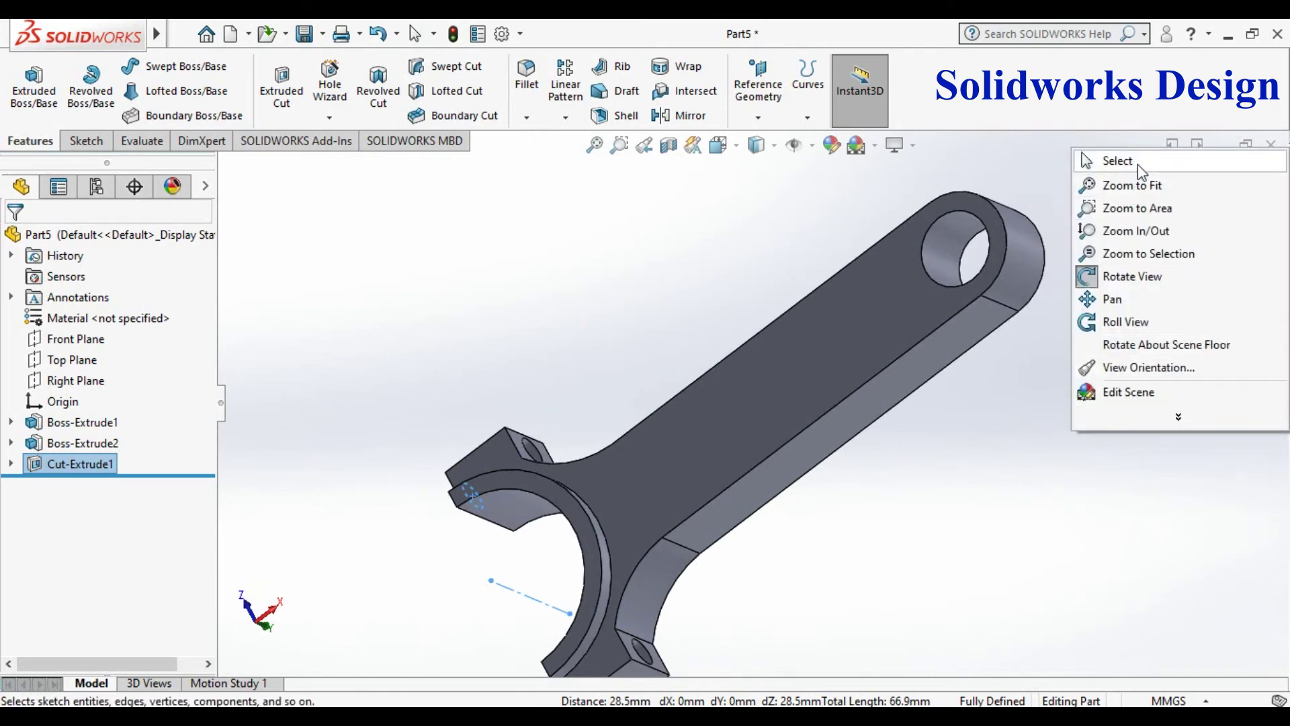
pyautogui.click(1136, 277)
pyautogui.rightClick(1077, 381)
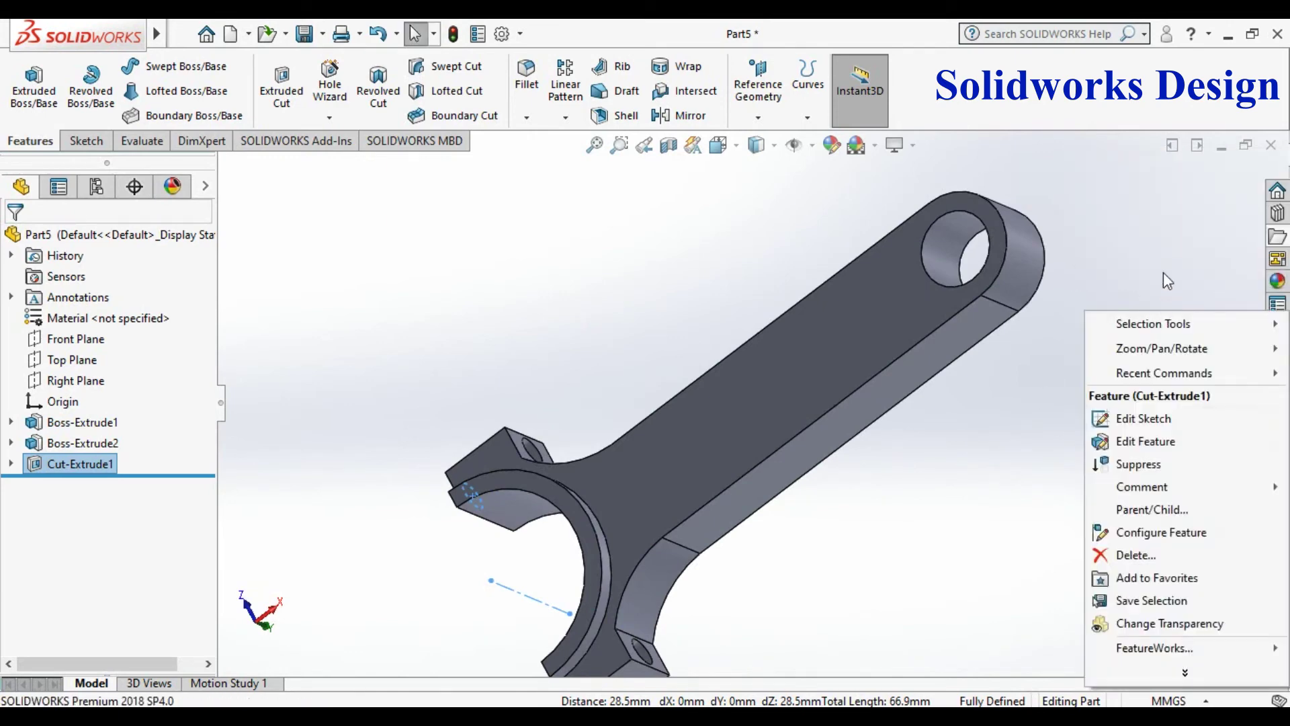
pyautogui.press('Escape')
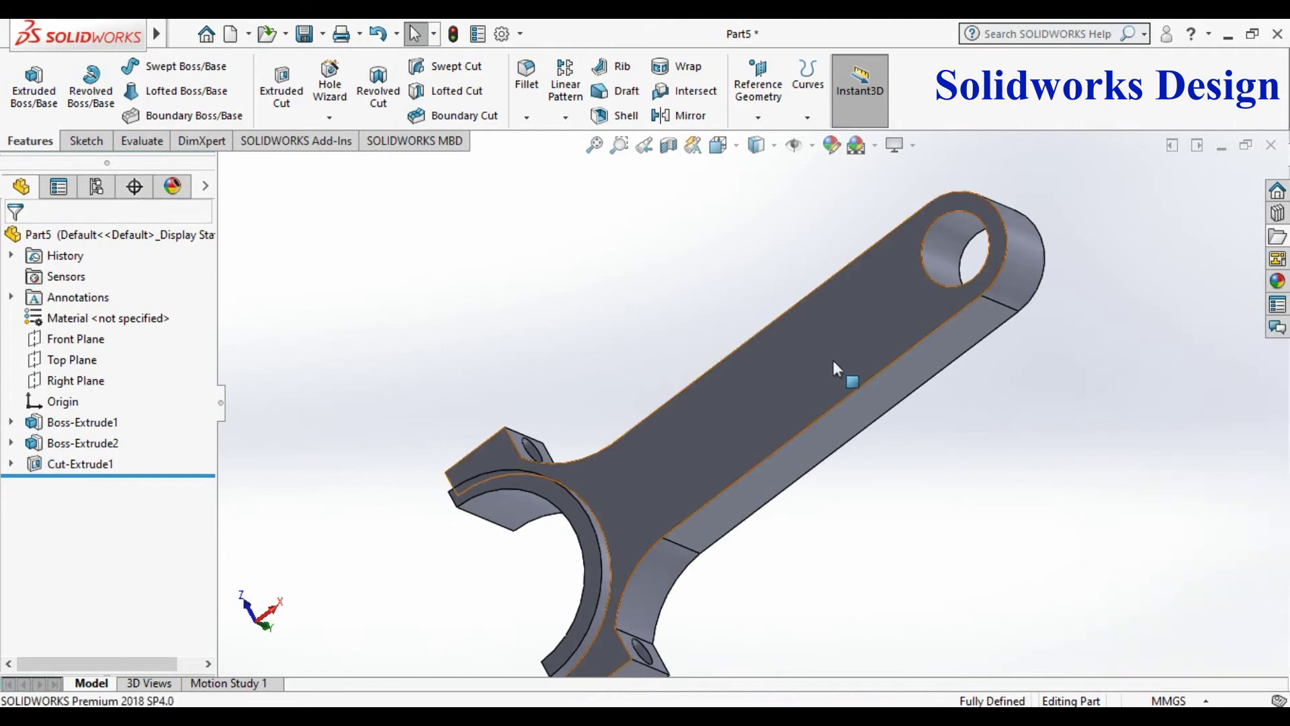
pyautogui.click(841, 359)
pyautogui.click(1017, 307)
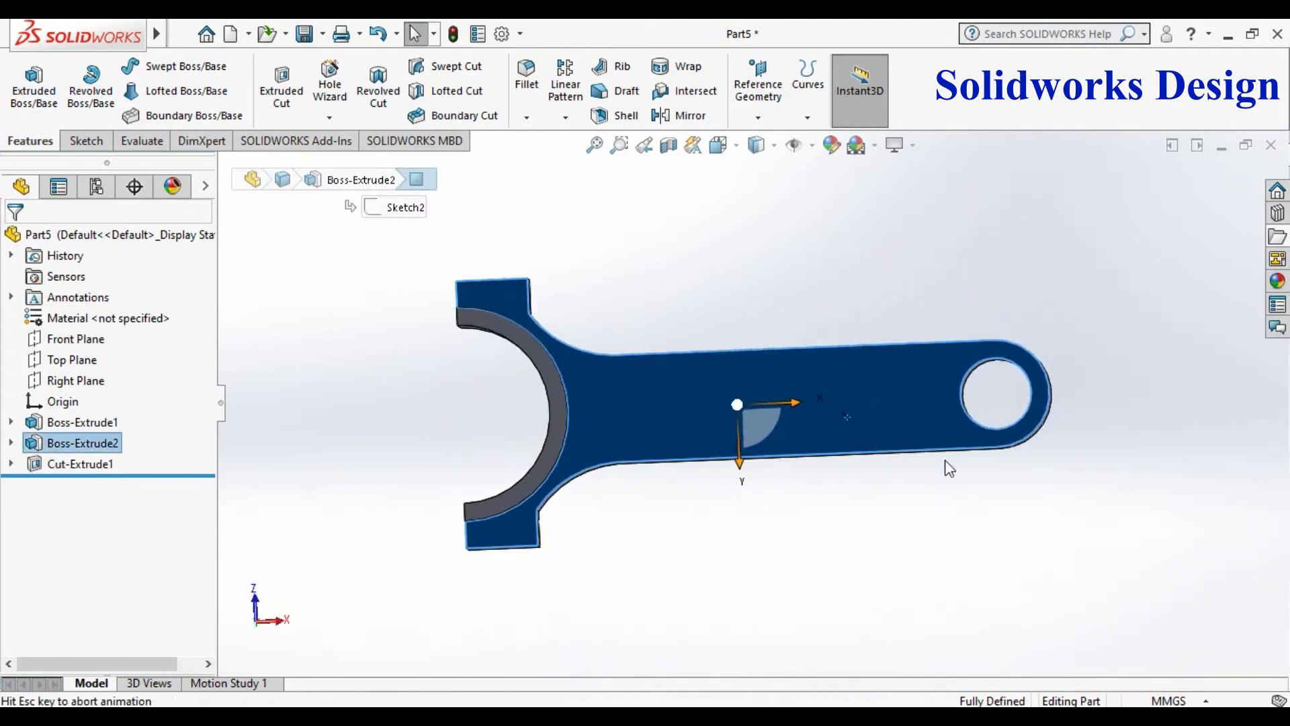
pyautogui.click(973, 304)
pyautogui.rightClick(1076, 277)
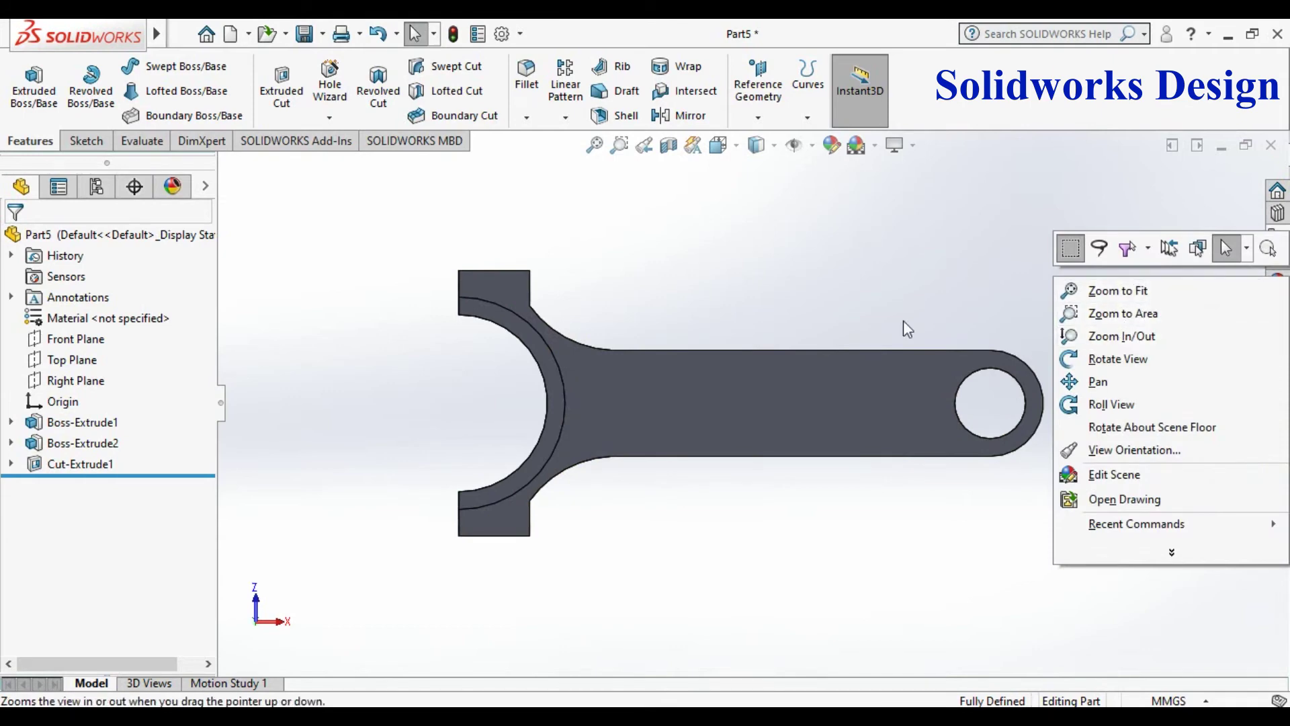
pyautogui.press('Escape')
pyautogui.click(824, 376)
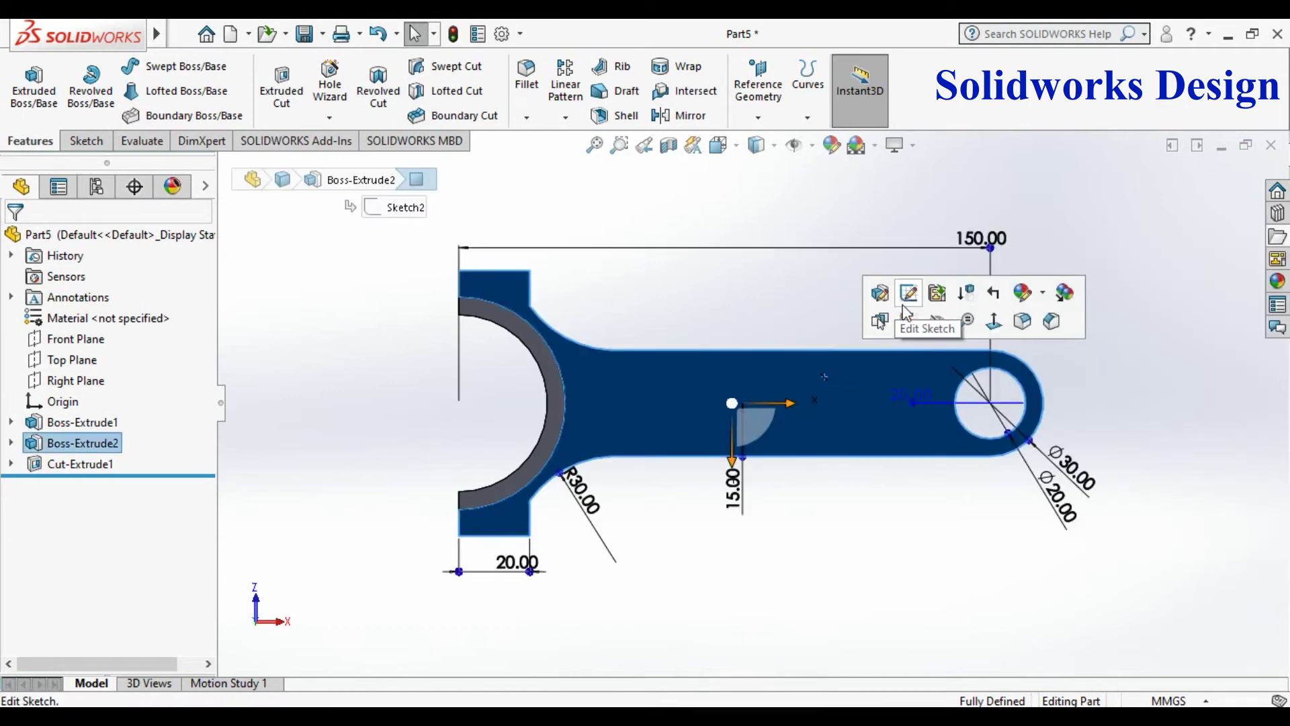
pyautogui.click(994, 322)
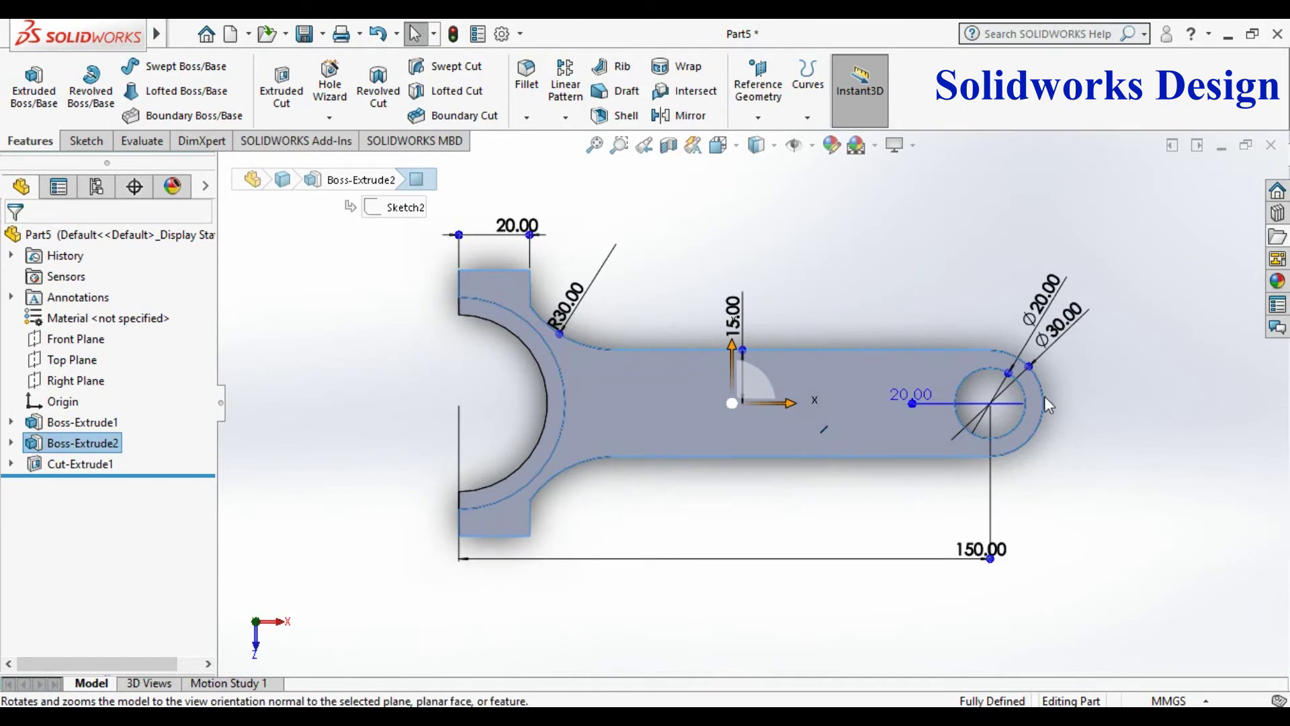
pyautogui.click(1174, 455)
pyautogui.click(852, 424)
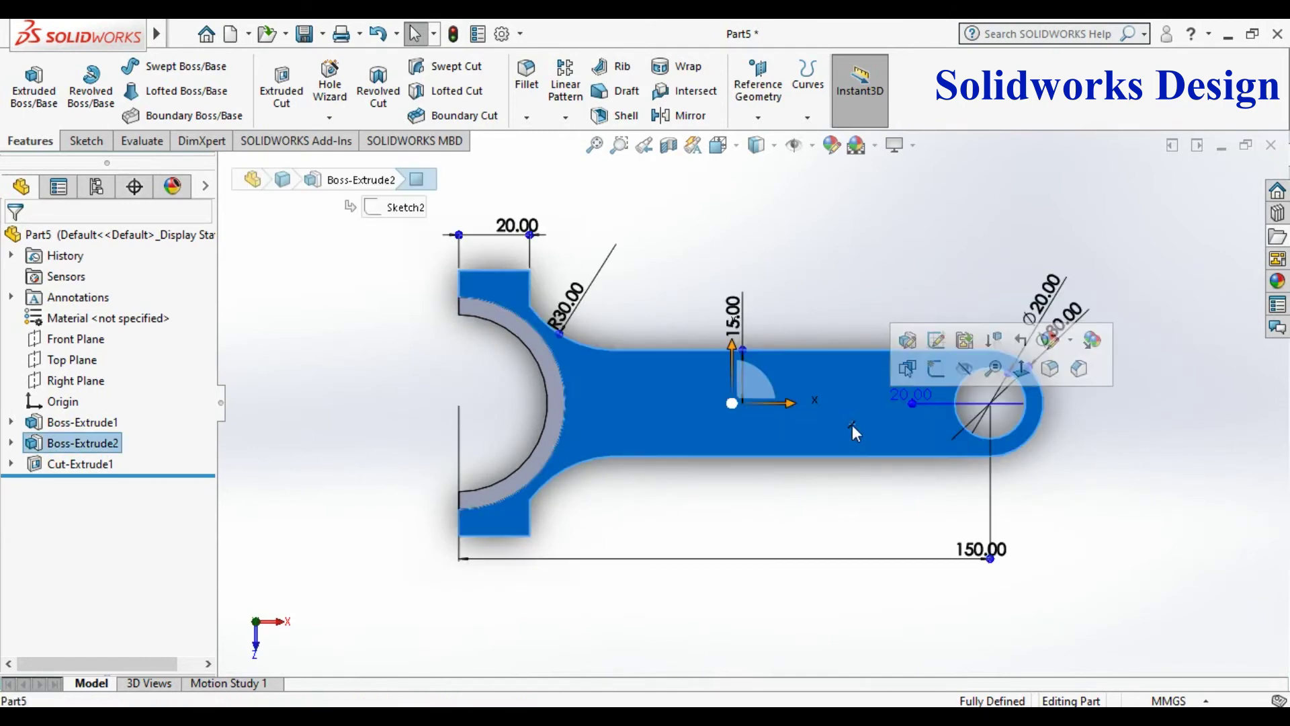
pyautogui.click(935, 369)
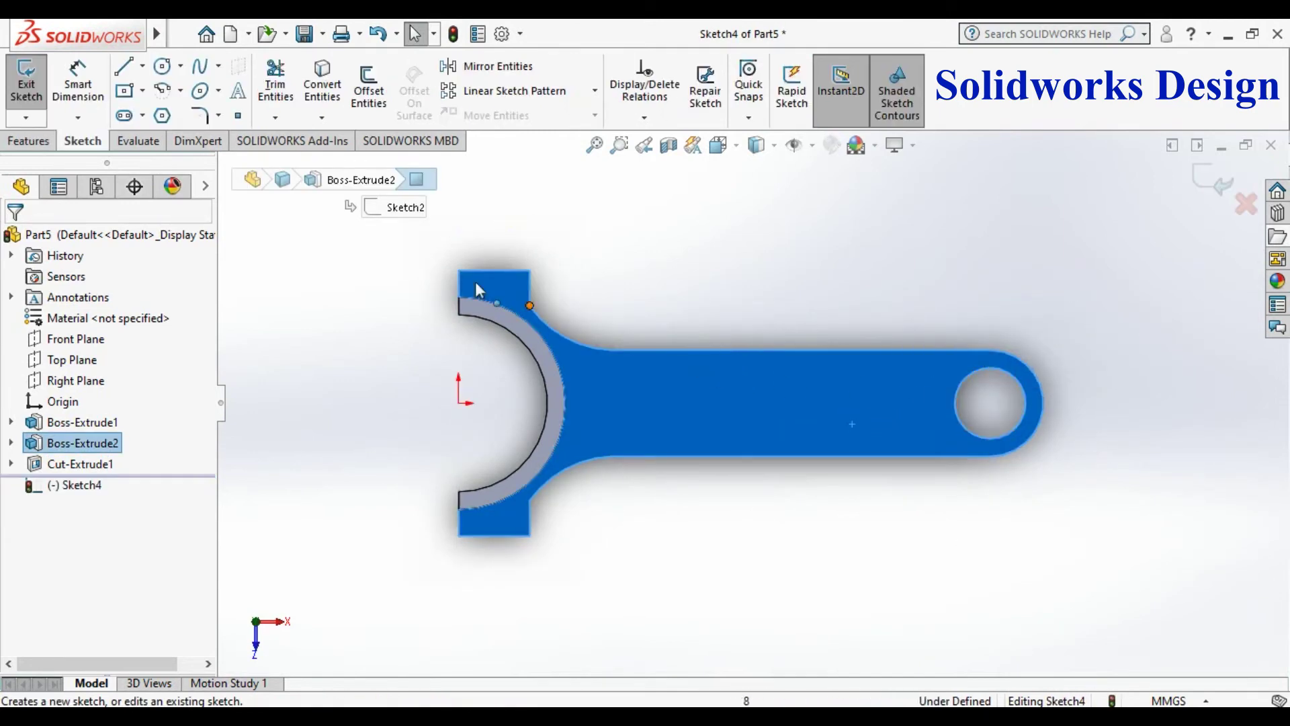
# - Sketch a horizontal straight slot about 16 mm wide along the arm's middle, centered about 103 mm from the origin
pyautogui.click(125, 116)
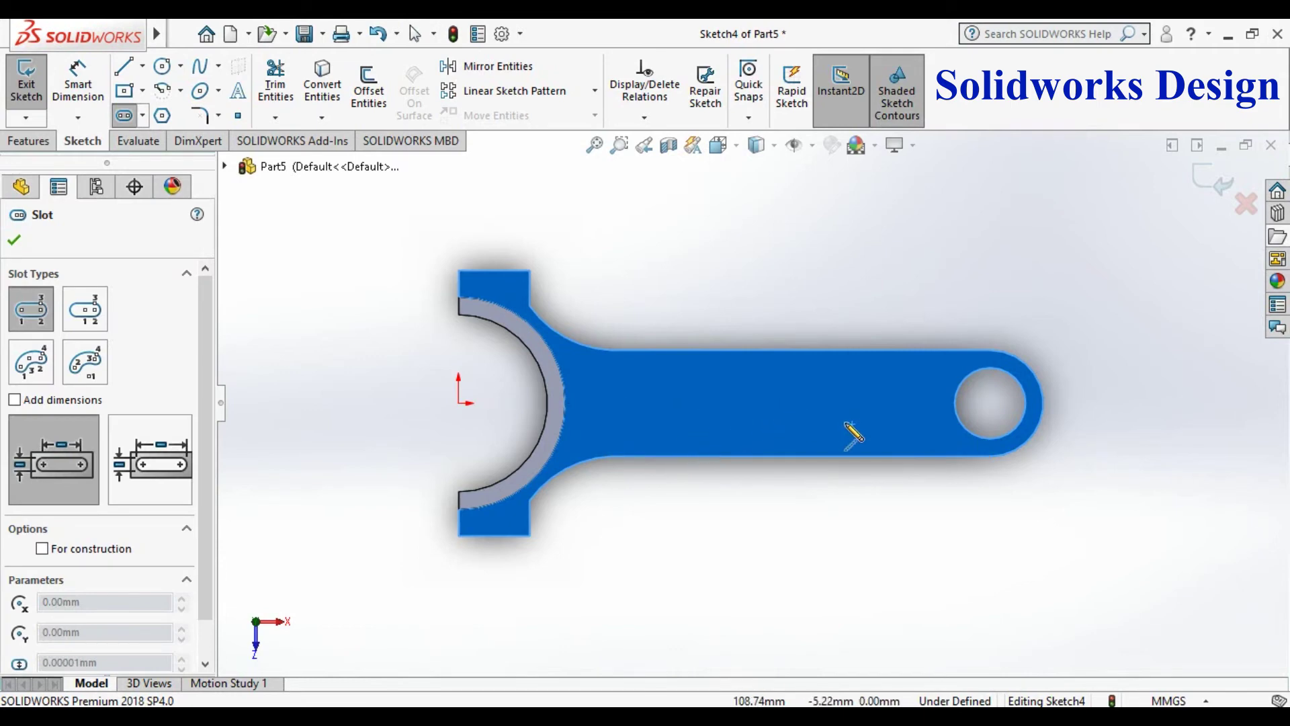
pyautogui.click(760, 404)
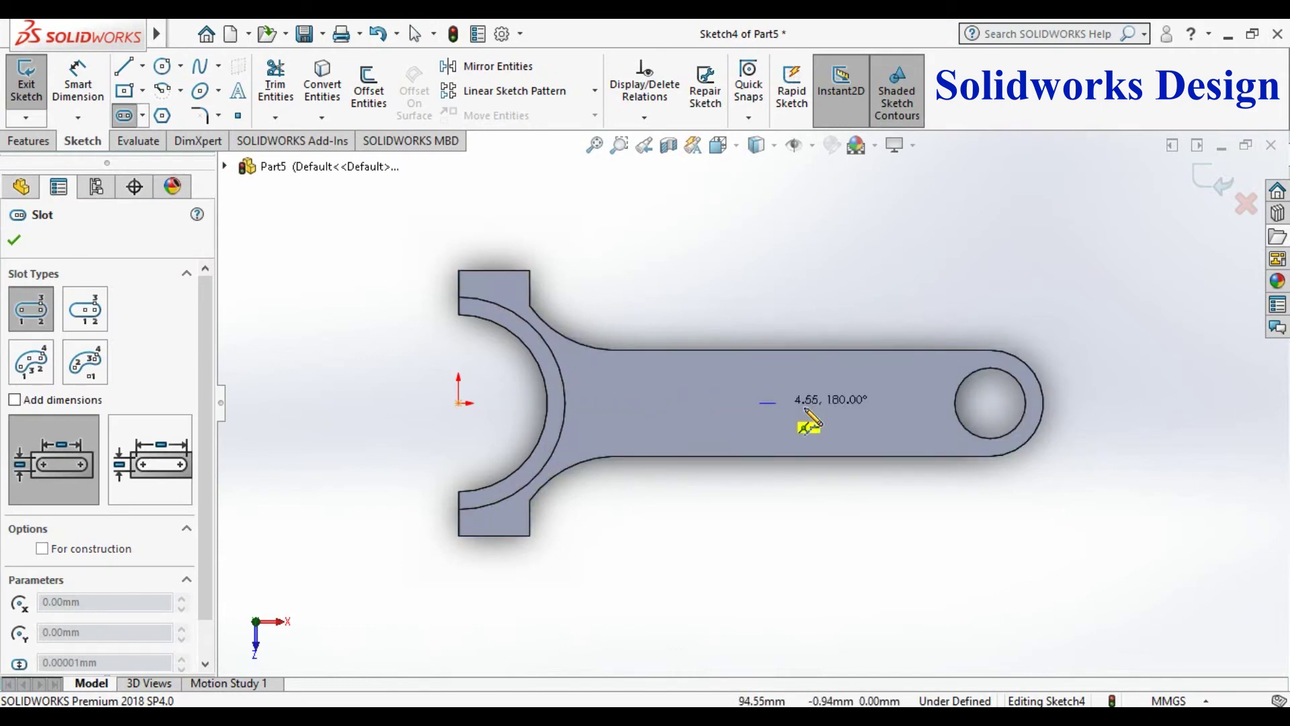
pyautogui.click(889, 403)
pyautogui.click(868, 395)
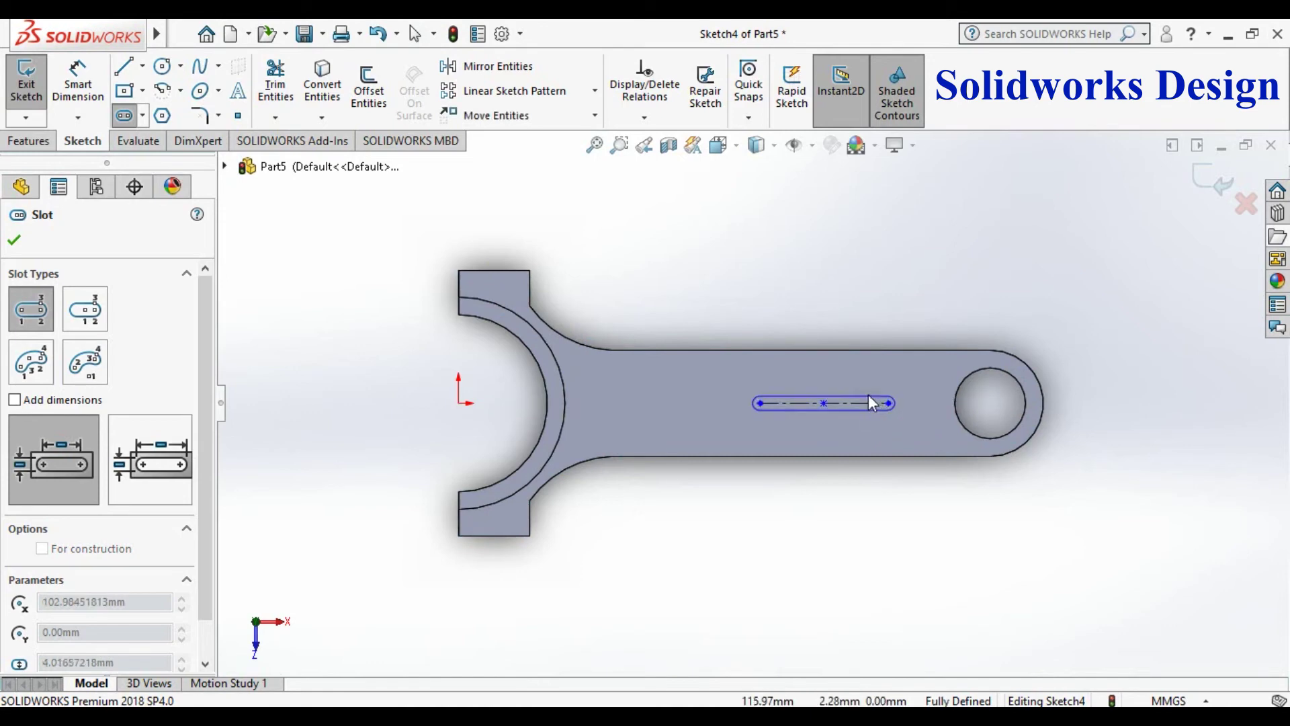
pyautogui.click(761, 374)
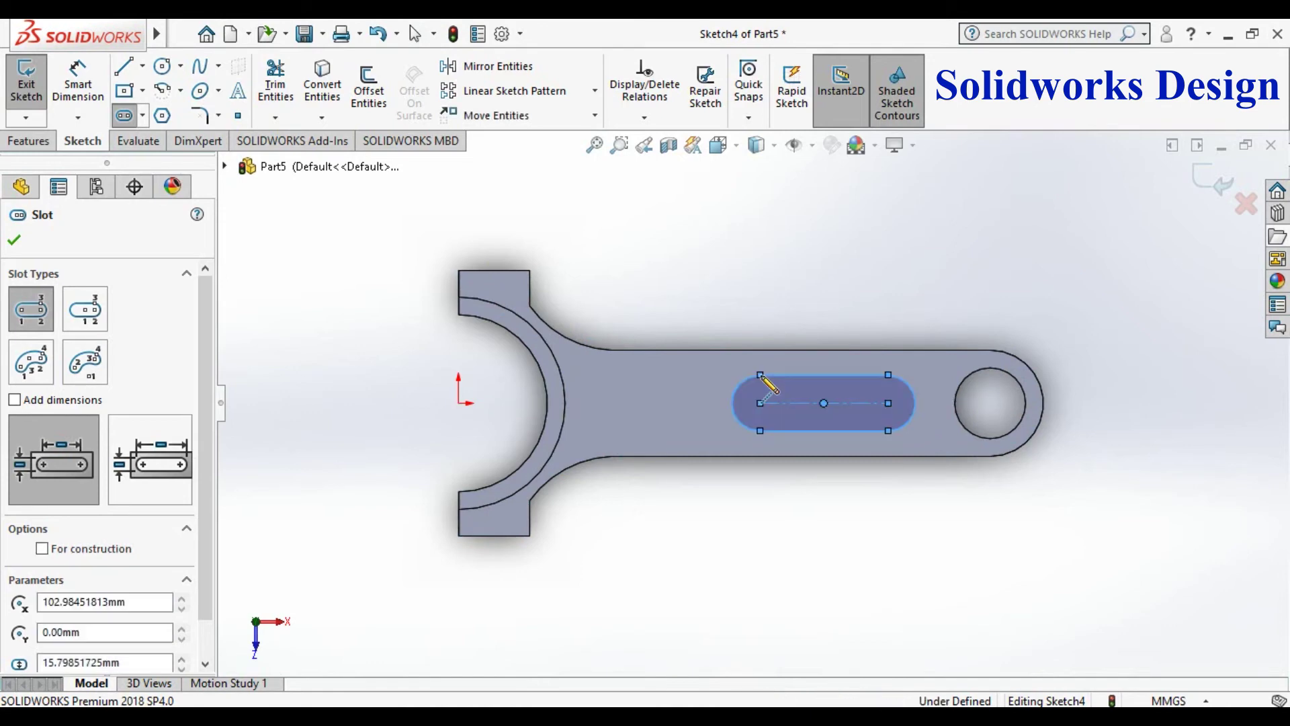
pyautogui.press('Escape')
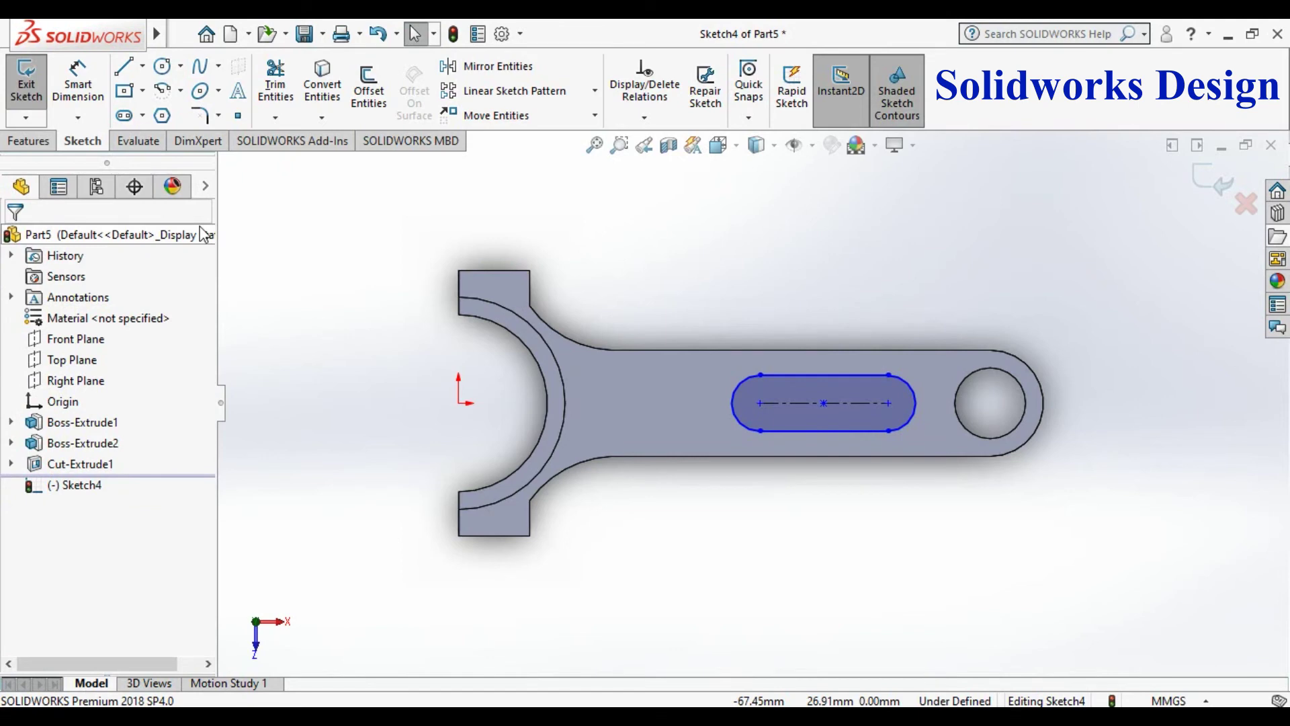
# - Dimension the distance from the origin to the slot's center point as 100 mm
pyautogui.click(78, 84)
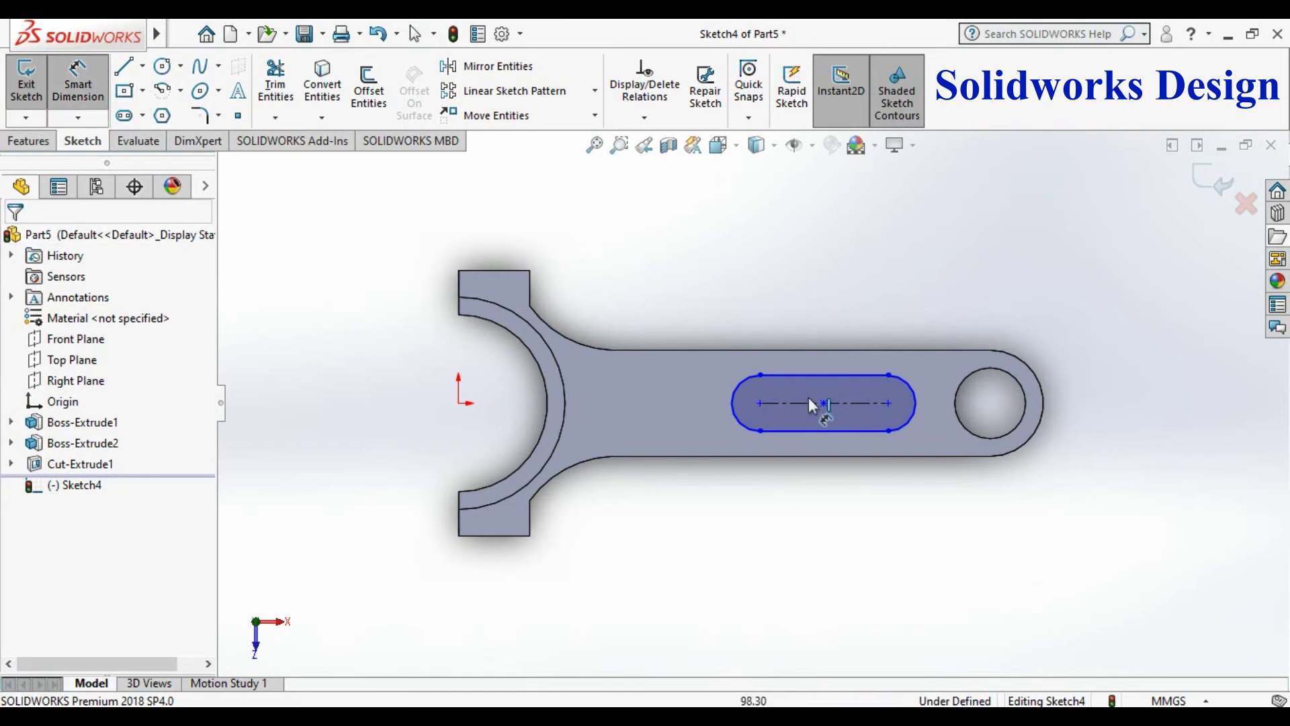
pyautogui.click(824, 403)
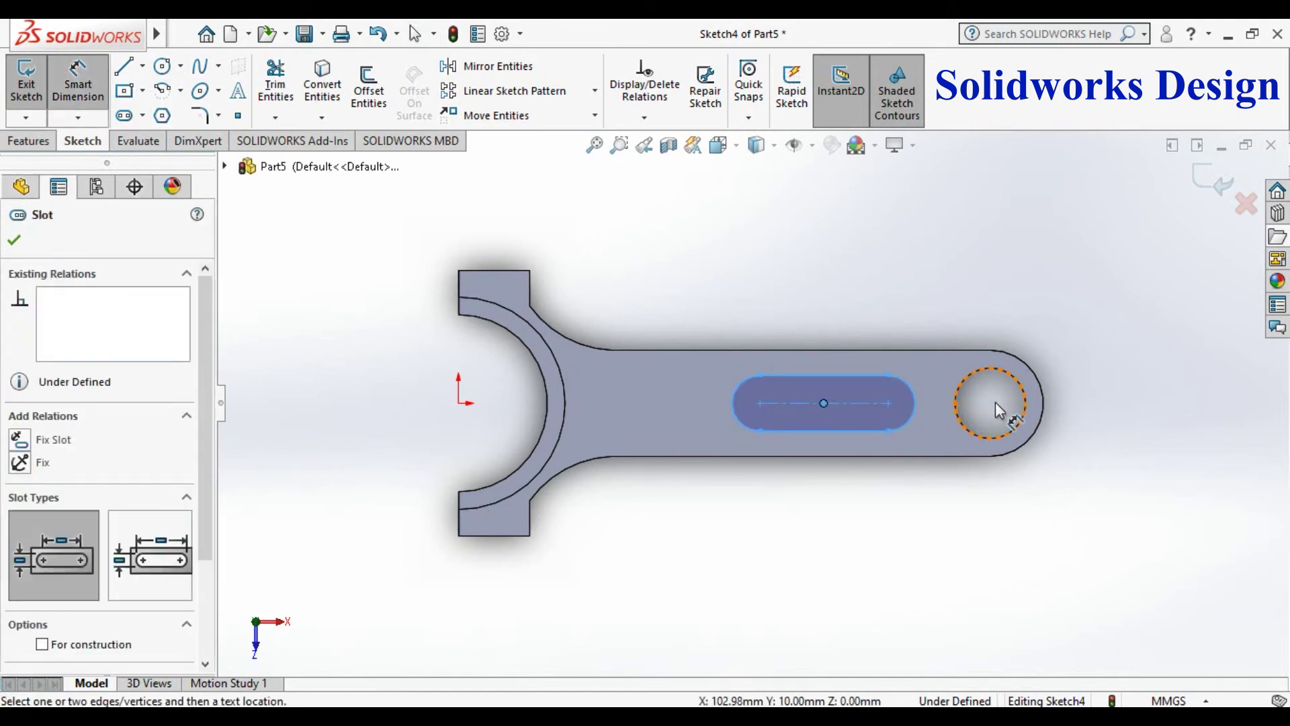
pyautogui.click(459, 403)
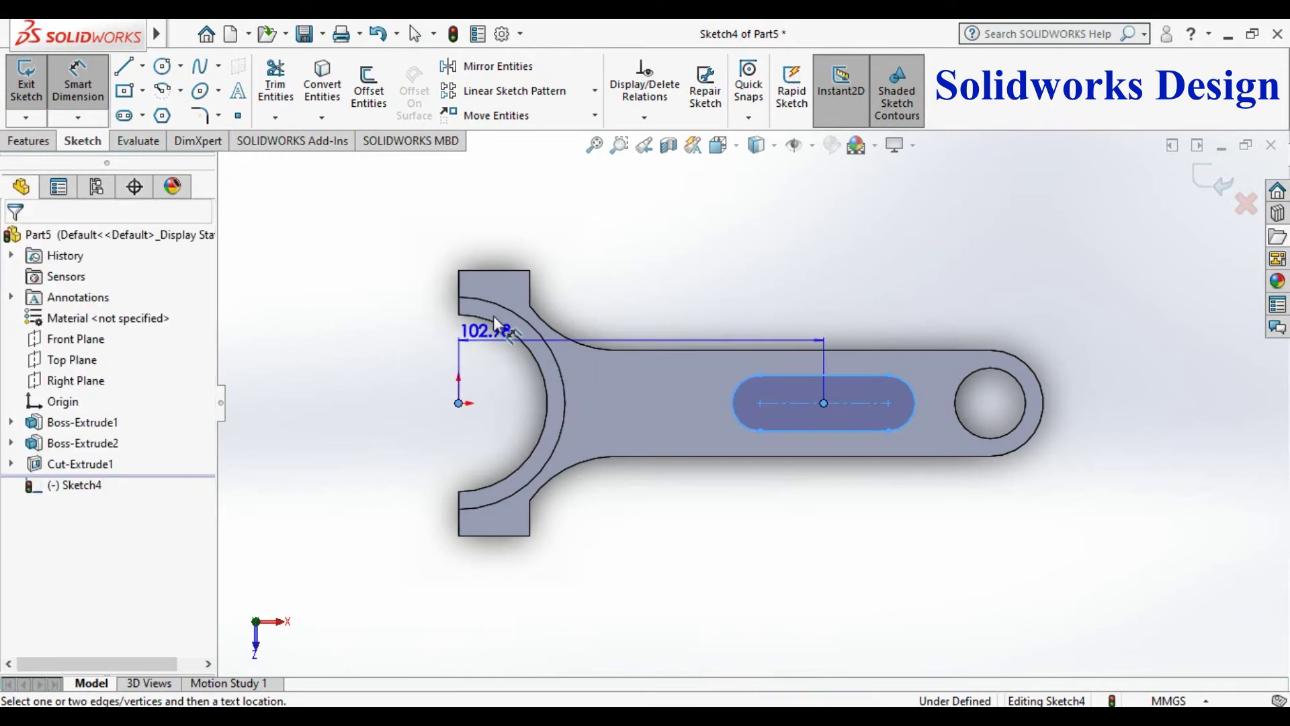
pyautogui.click(507, 233)
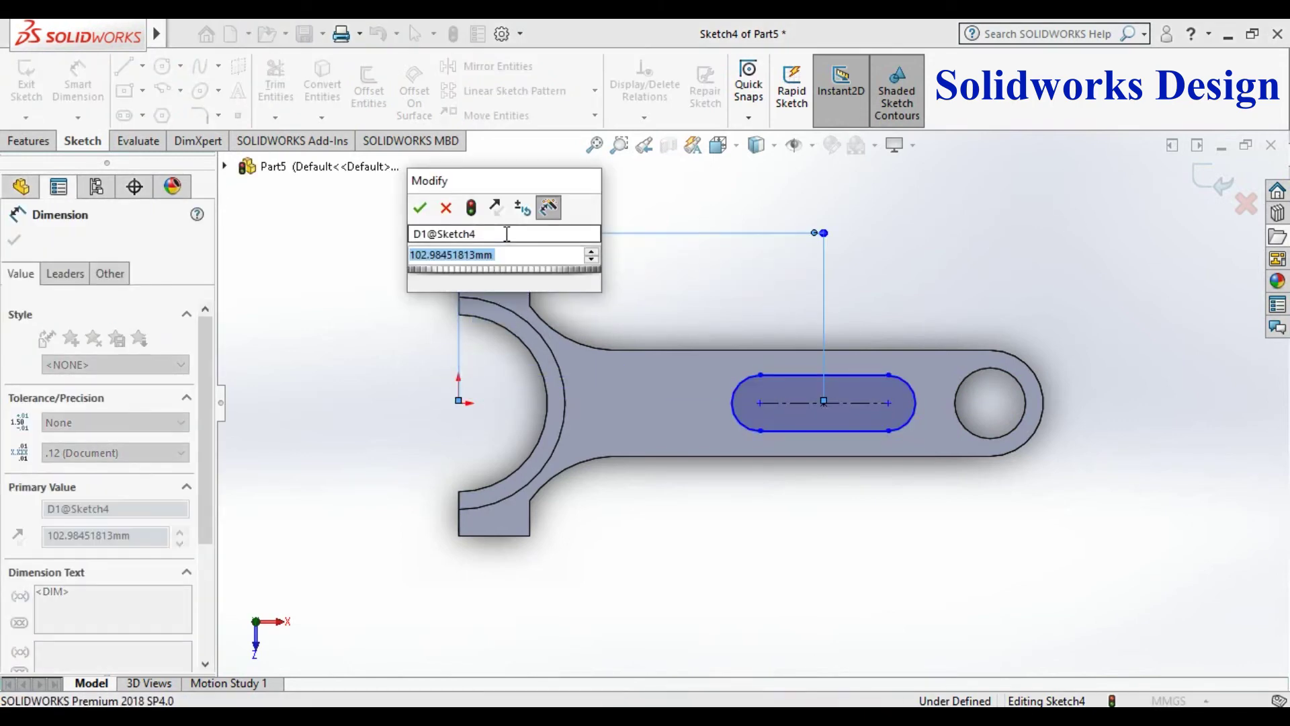
pyautogui.write('100')
pyautogui.press('Return')
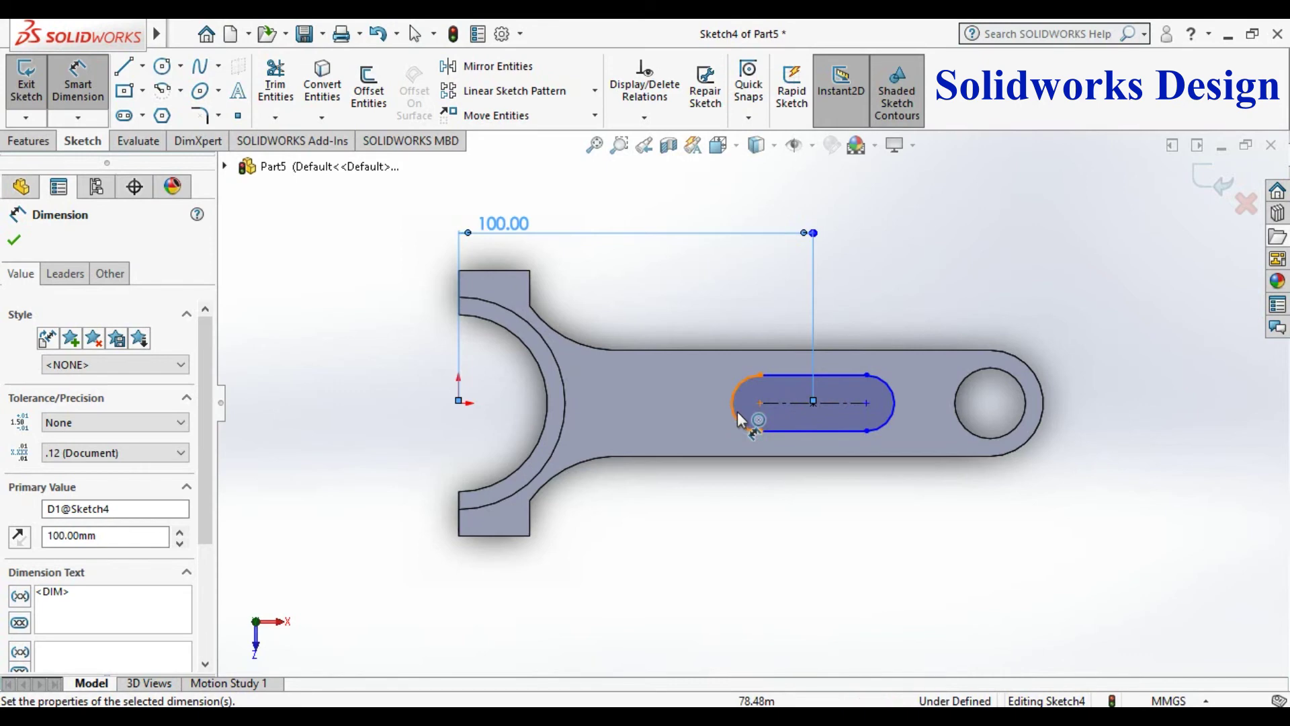
pyautogui.press('Escape')
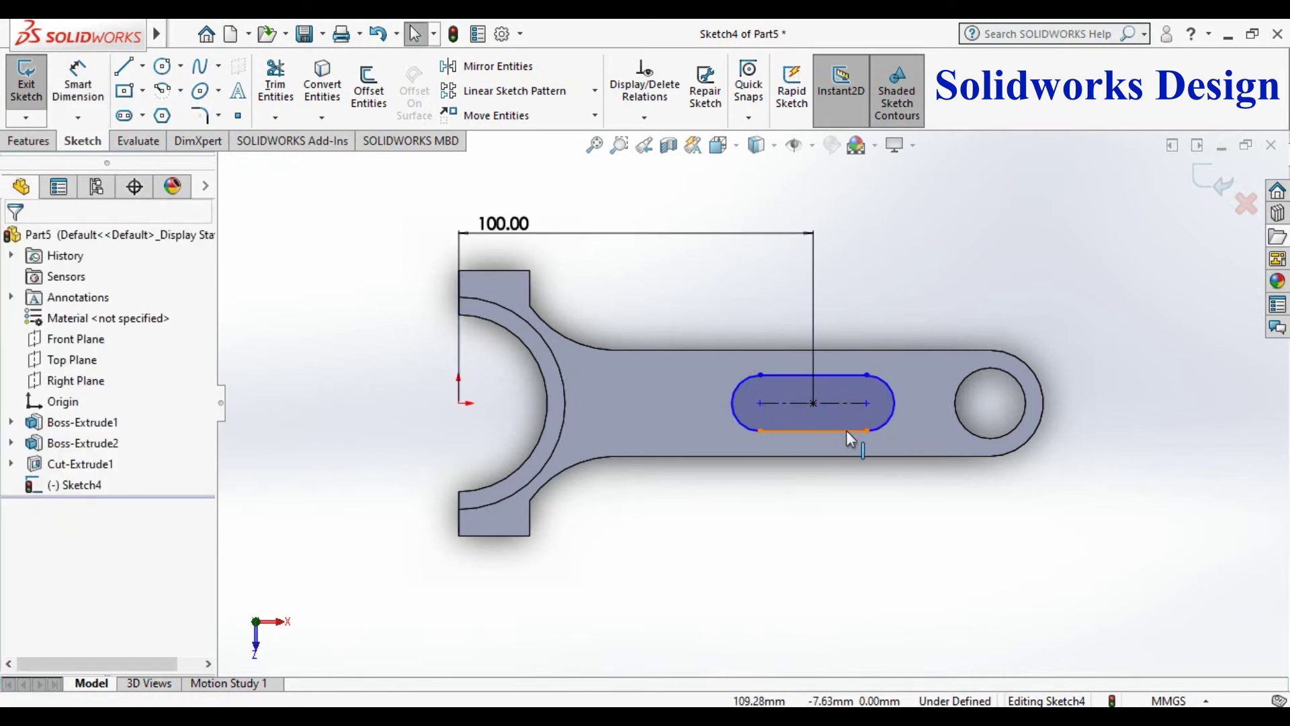
# - Dimension the straight edge of the slot as 50 mm long
pyautogui.click(848, 433)
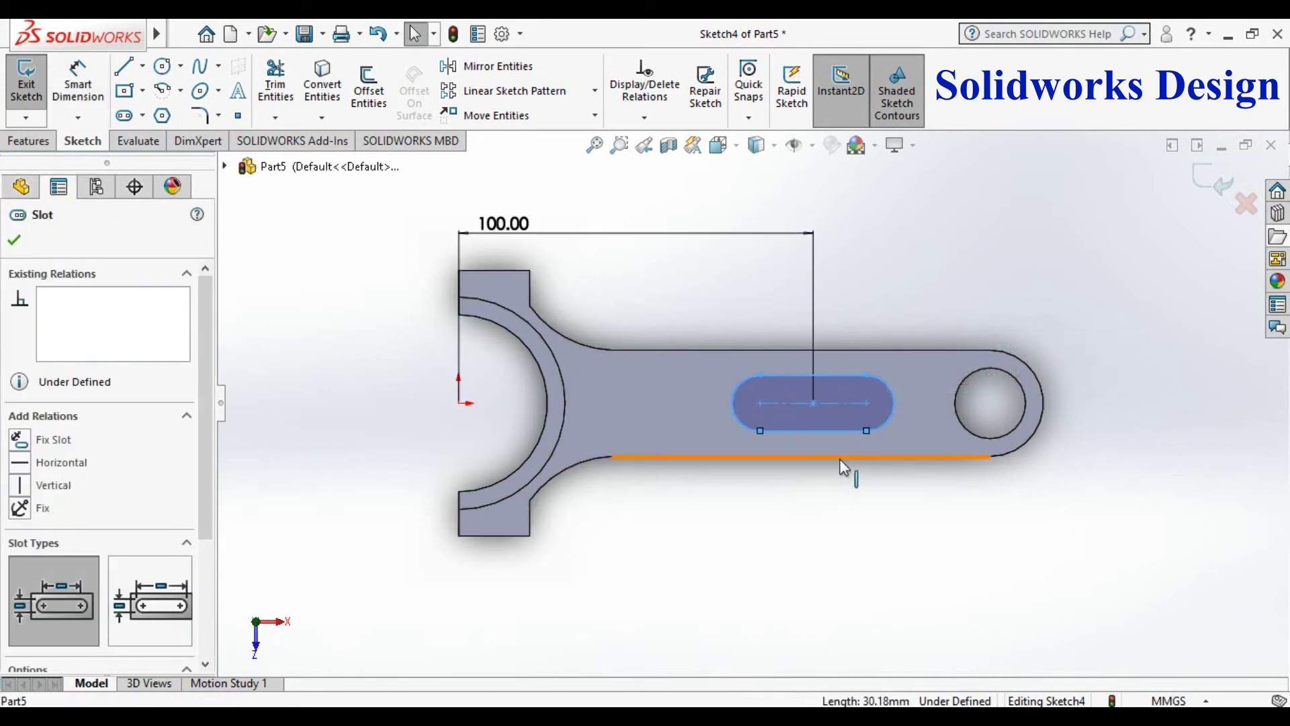
pyautogui.press('Escape')
pyautogui.click(78, 84)
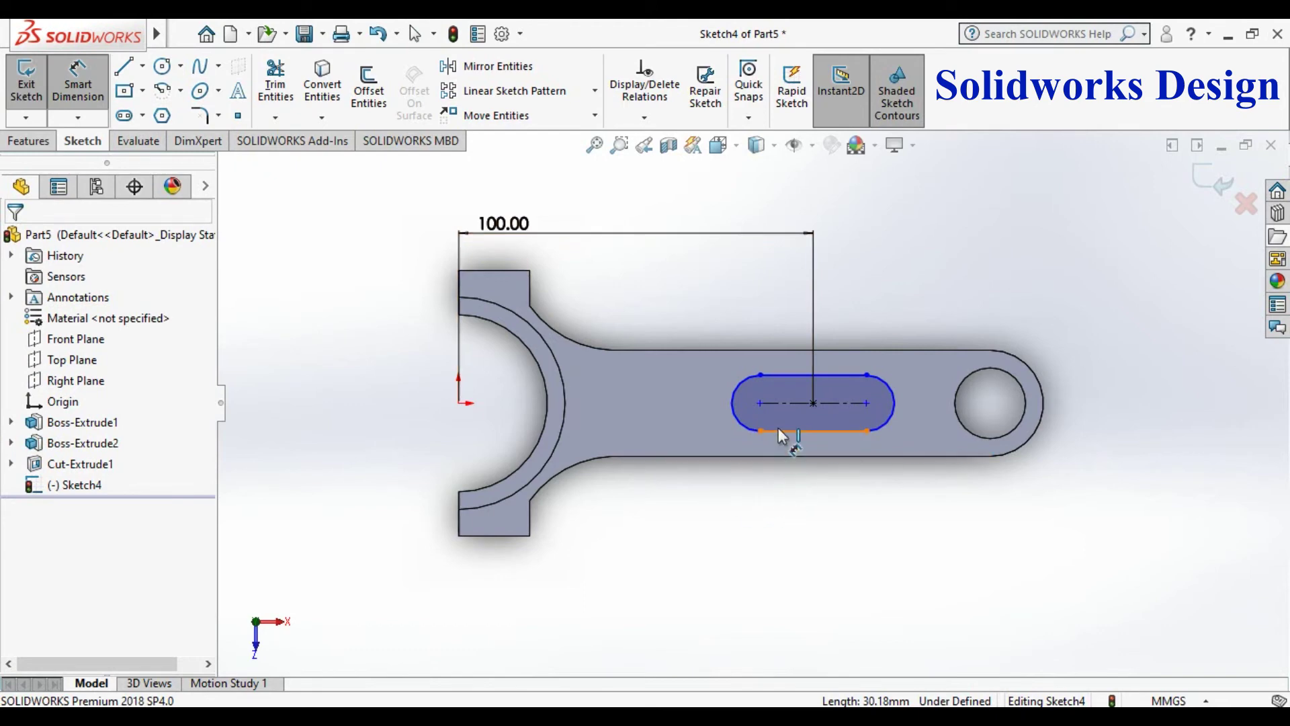
pyautogui.click(779, 431)
pyautogui.click(799, 521)
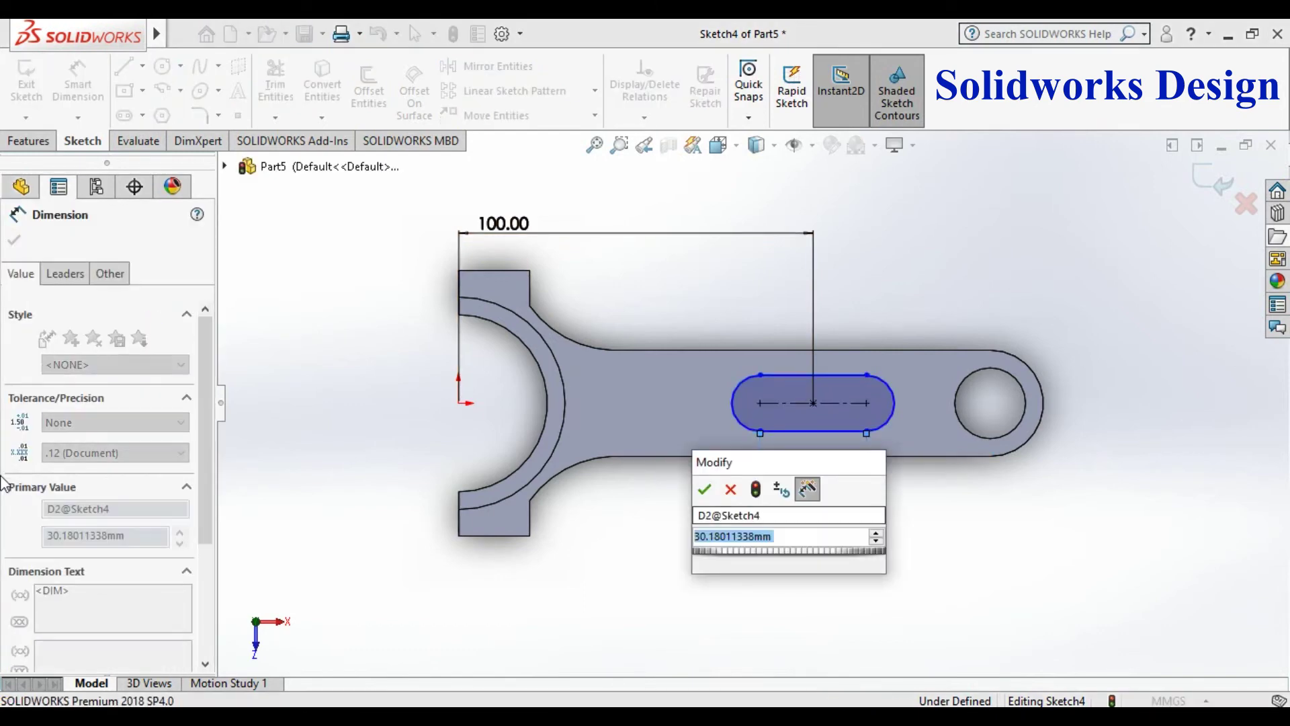
pyautogui.write('50')
pyautogui.press('Return')
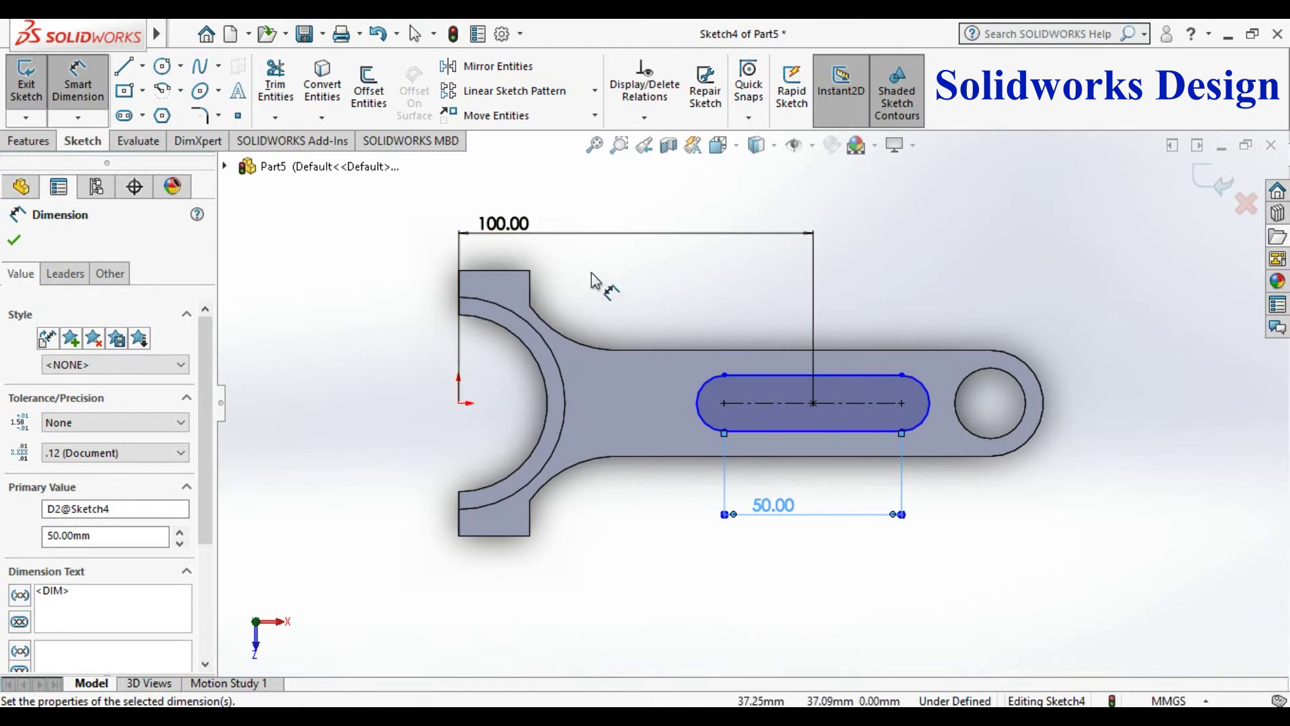
# - Set the distance from the origin to the slot's center to 70 mm
pyautogui.click(519, 221)
pyautogui.doubleClick(519, 222)
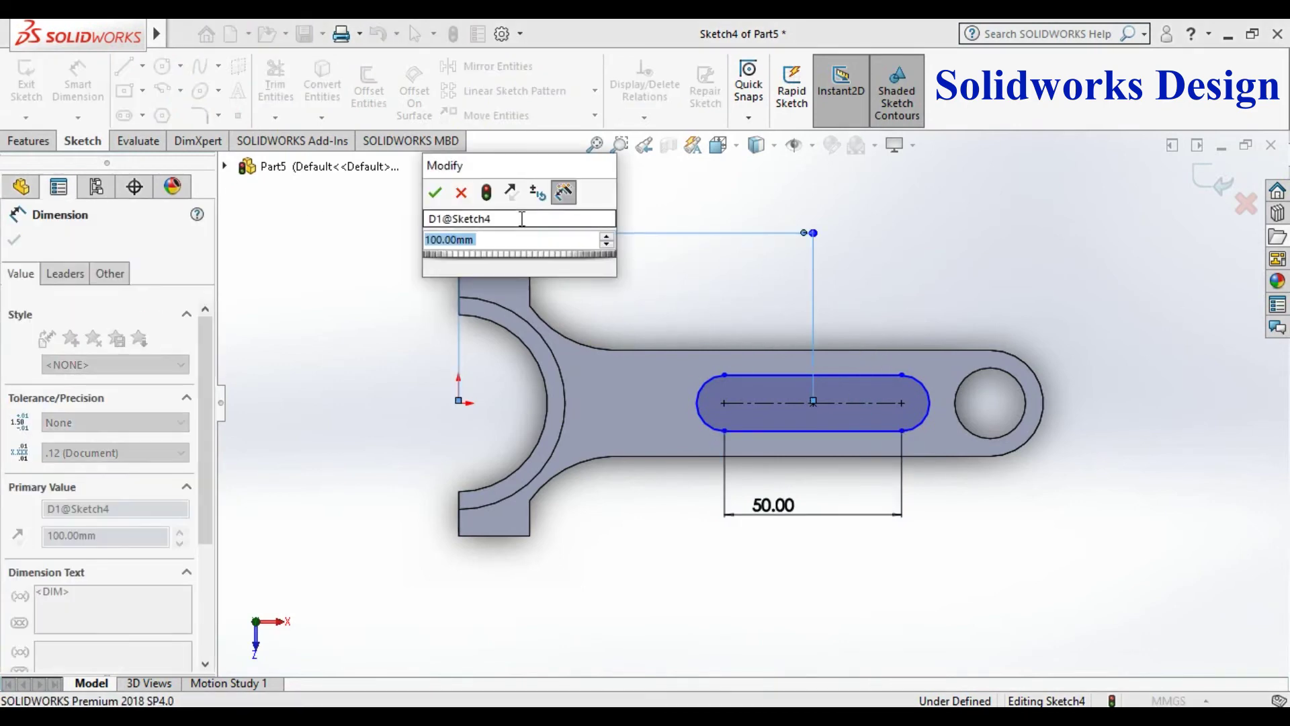
pyautogui.write('70')
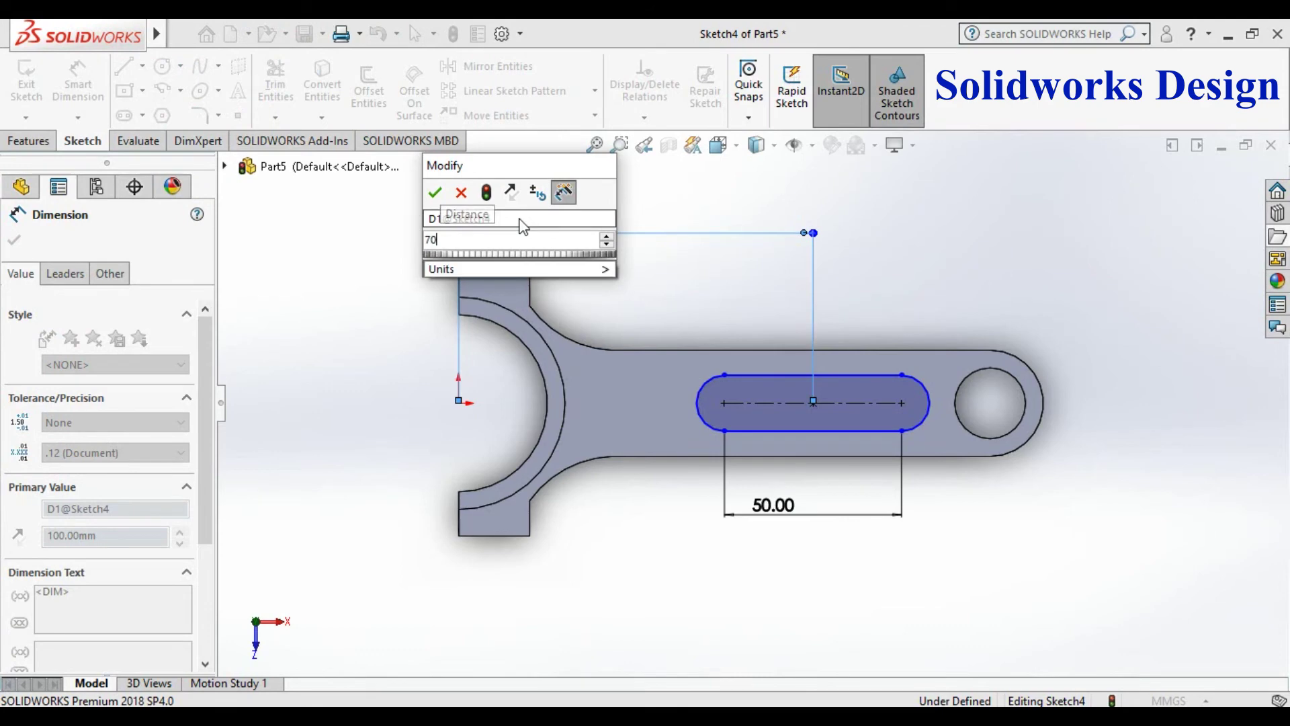
pyautogui.press('Return')
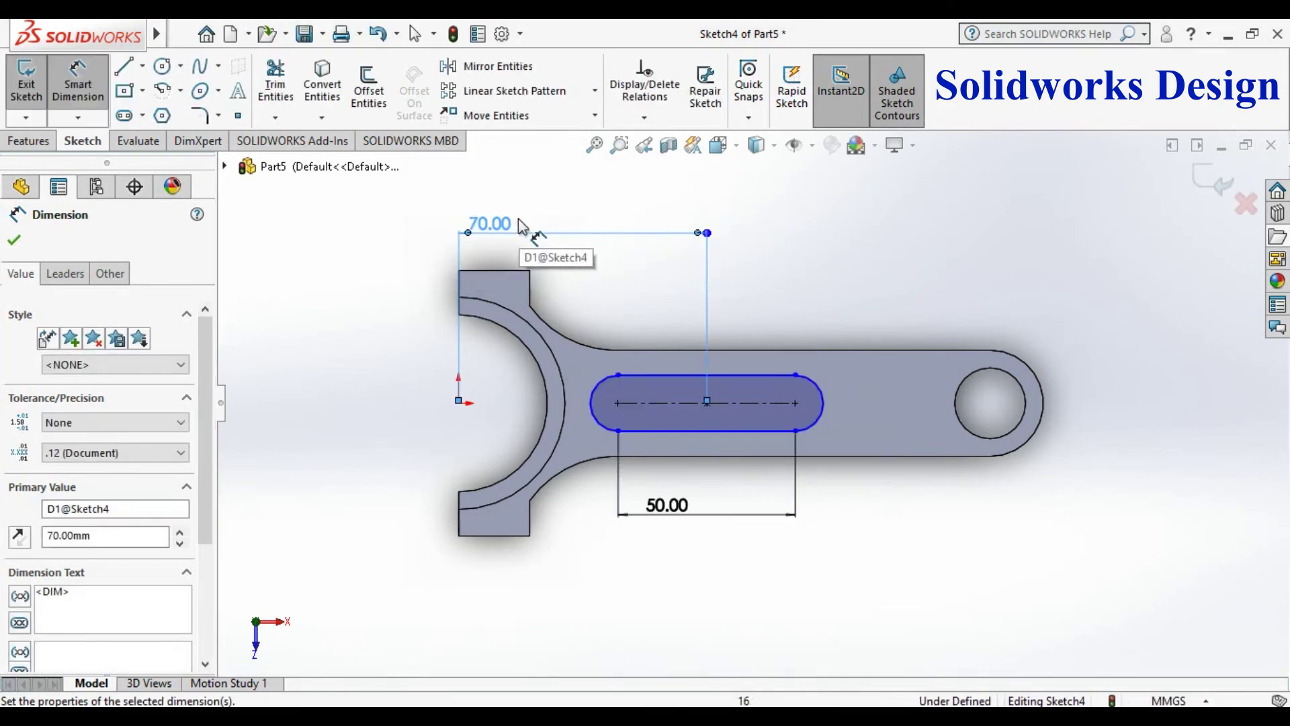
# - Set the distance from the origin to the slot's center to 90 mm
pyautogui.click(511, 223)
pyautogui.doubleClick(511, 223)
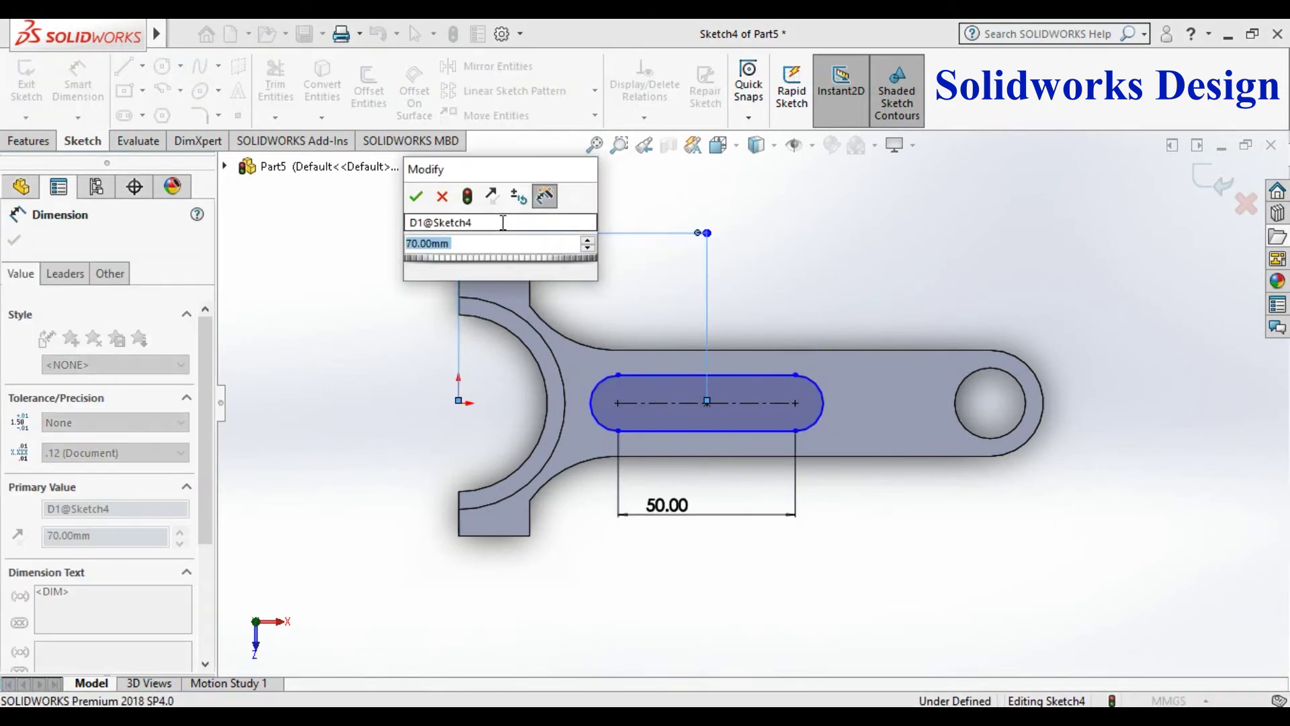
pyautogui.write('90')
pyautogui.press('Return')
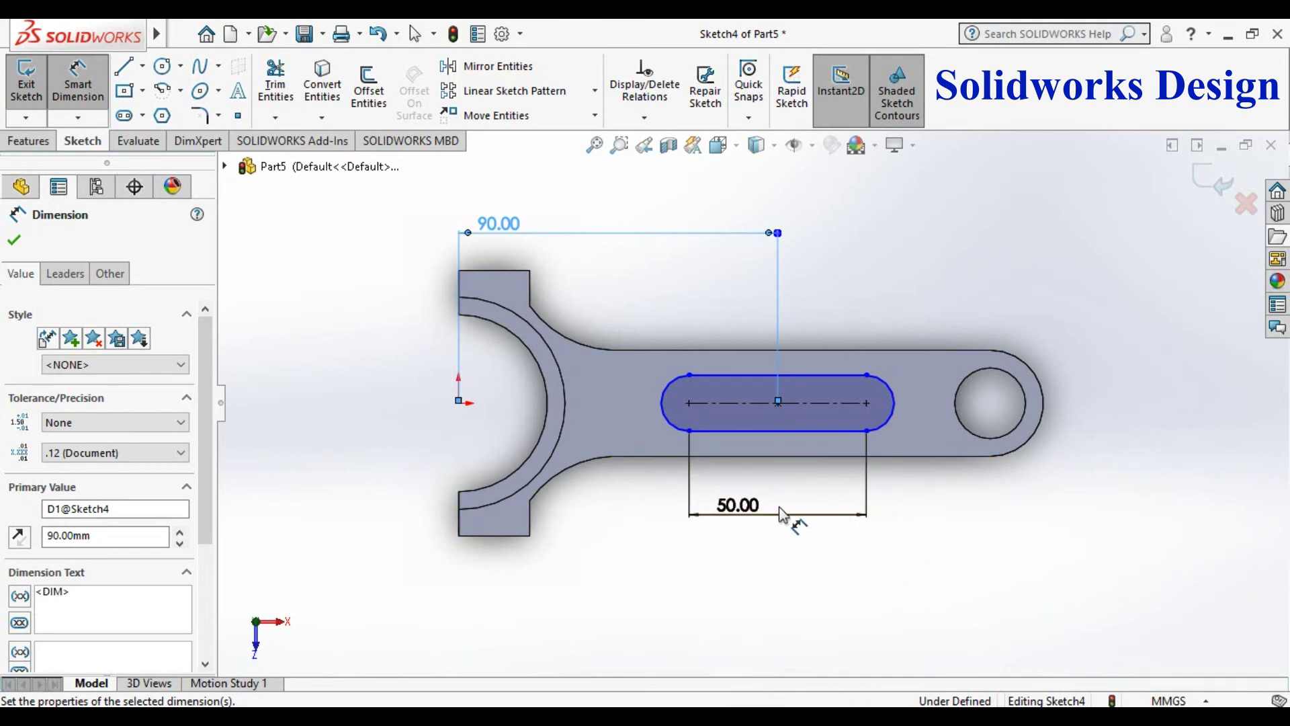
# - Set the length of the slot's straight edge to 60 mm and finish dimensioning
pyautogui.click(744, 507)
pyautogui.doubleClick(744, 507)
pyautogui.write('60')
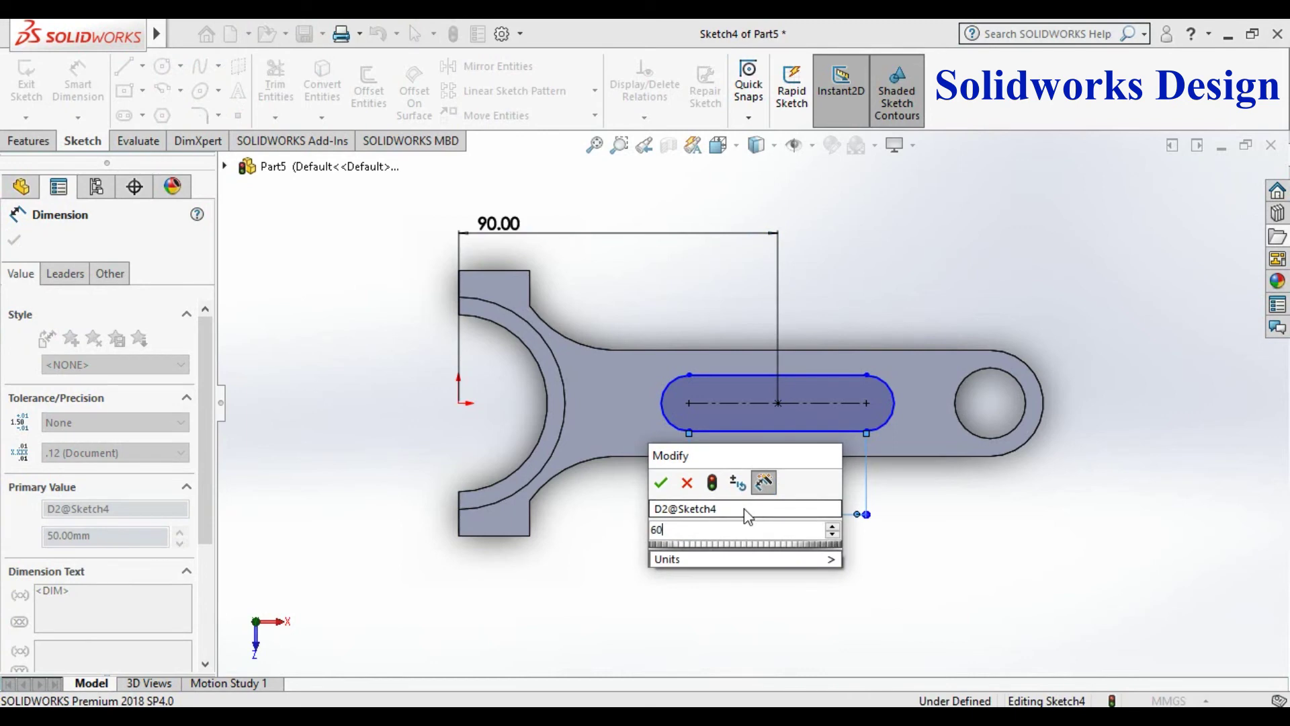
pyautogui.click(659, 484)
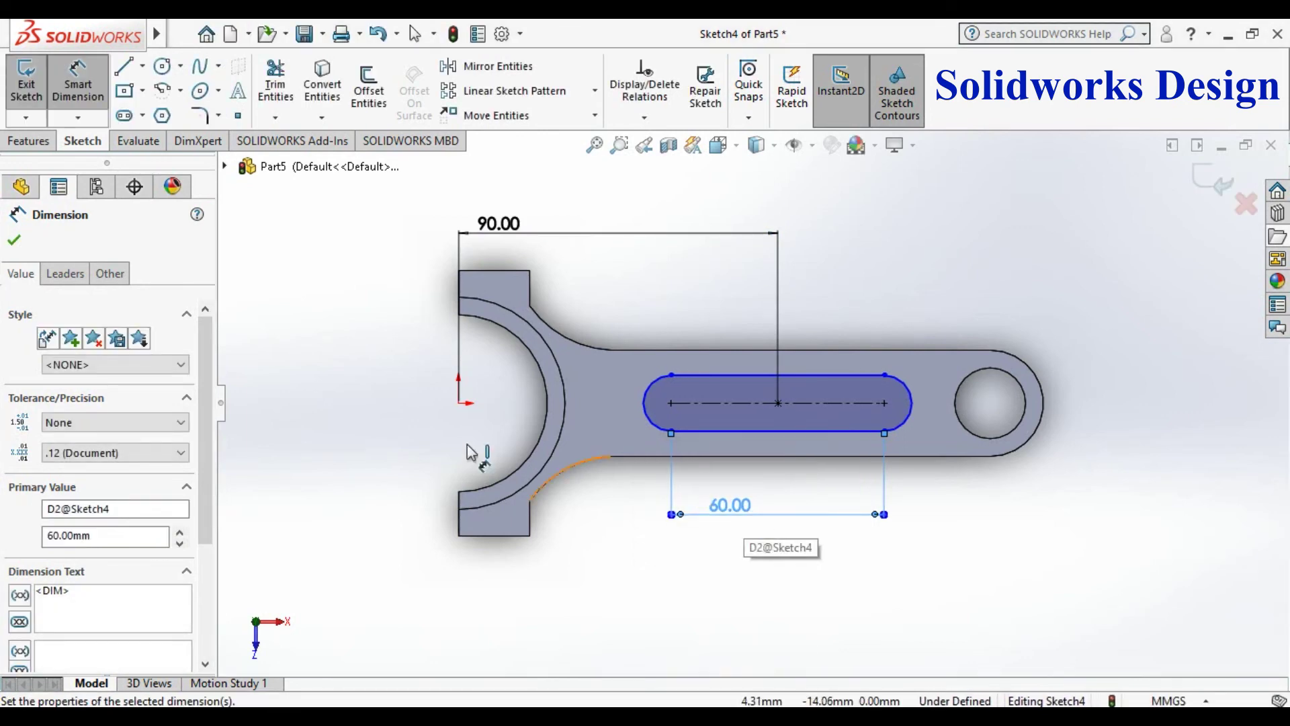
pyautogui.click(14, 240)
# - Cut the slot through the arm with an Extruded Cut set to Through All
pyautogui.click(28, 140)
pyautogui.click(282, 88)
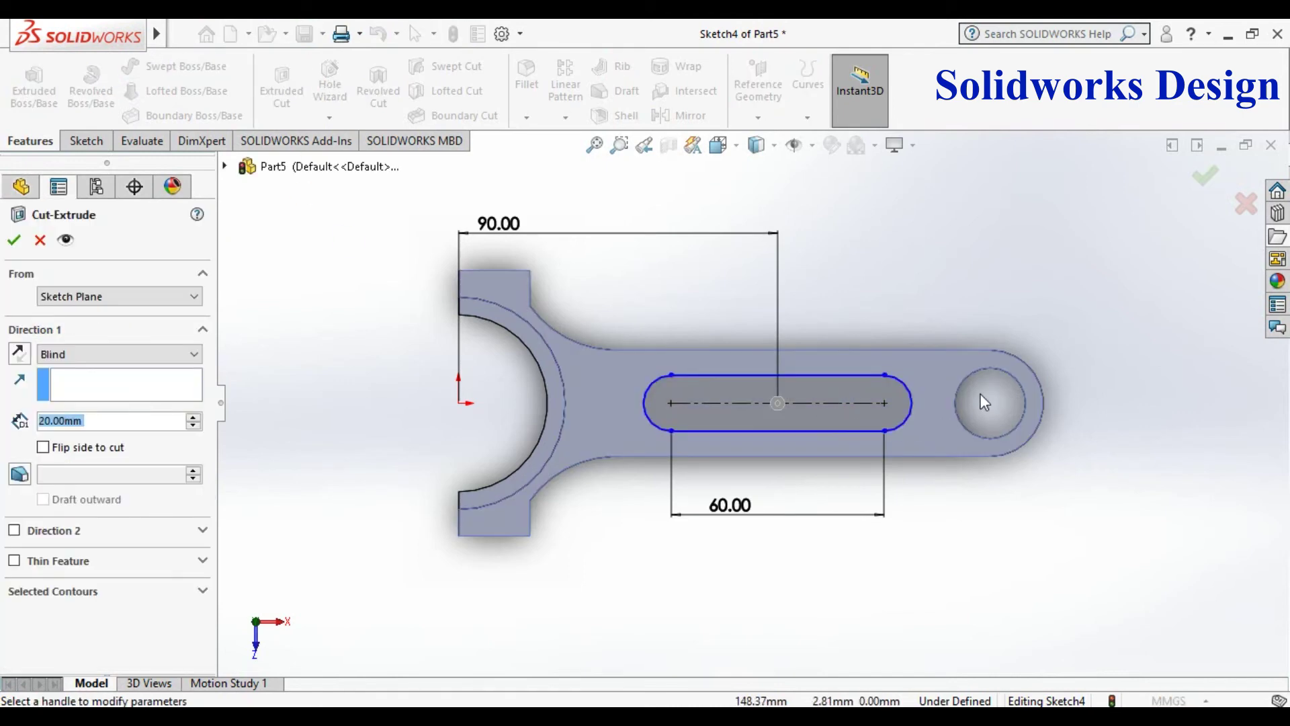
pyautogui.click(181, 354)
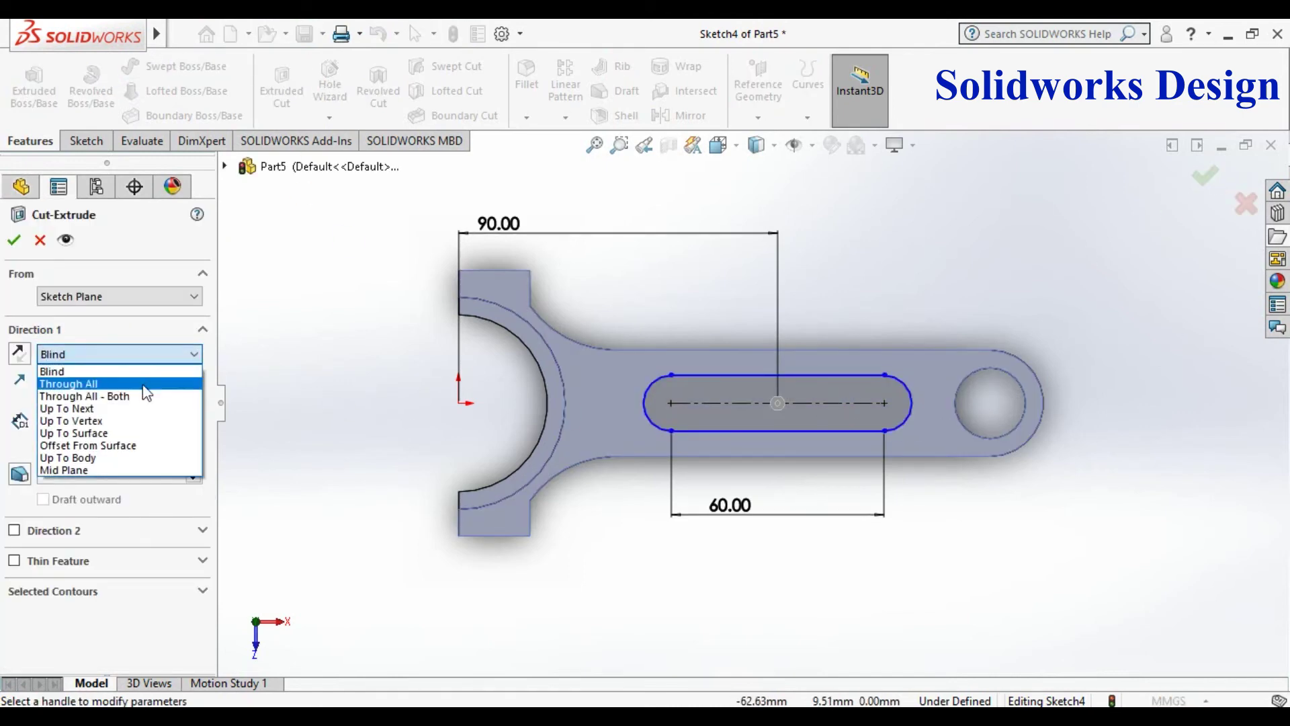
pyautogui.click(81, 384)
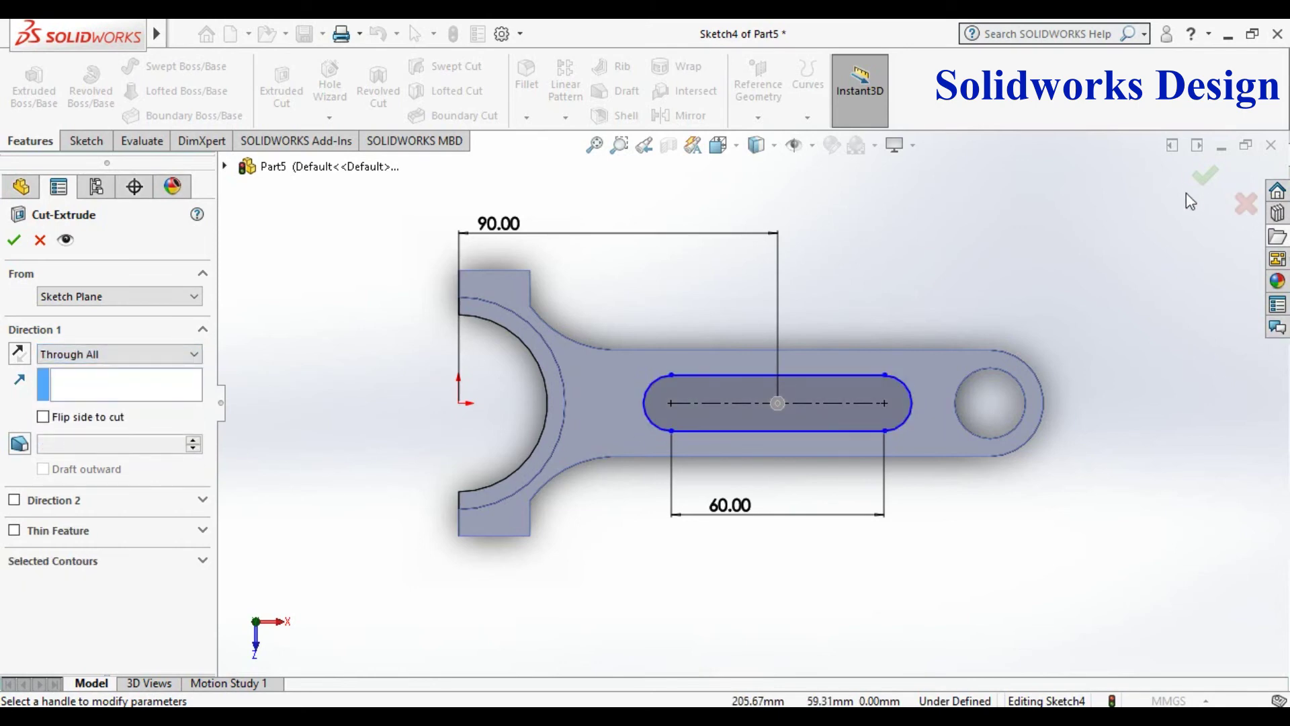
pyautogui.click(1205, 176)
pyautogui.scroll(3, 749, 389)
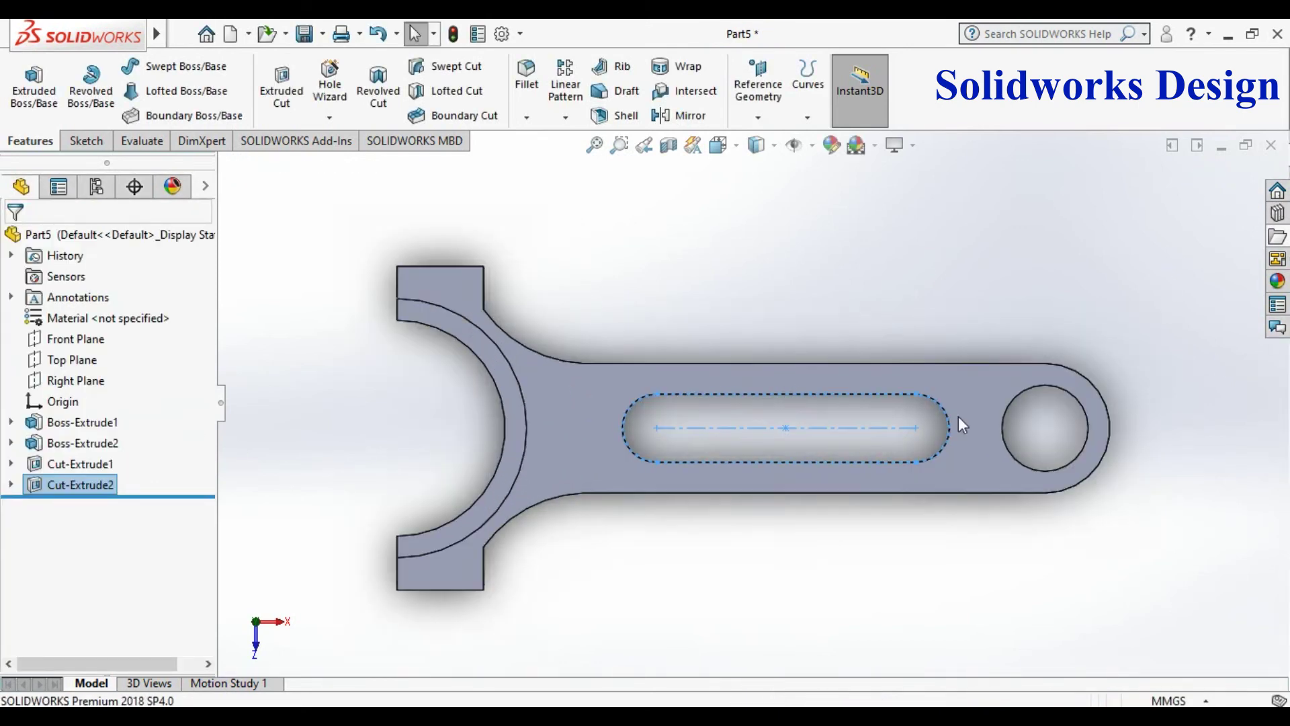
# - Fillet the arc edge where the half-ring's raised rim meets the arm face with a 5 mm radius
pyautogui.rightClick(1111, 283)
pyautogui.moveTo(1136, 314)
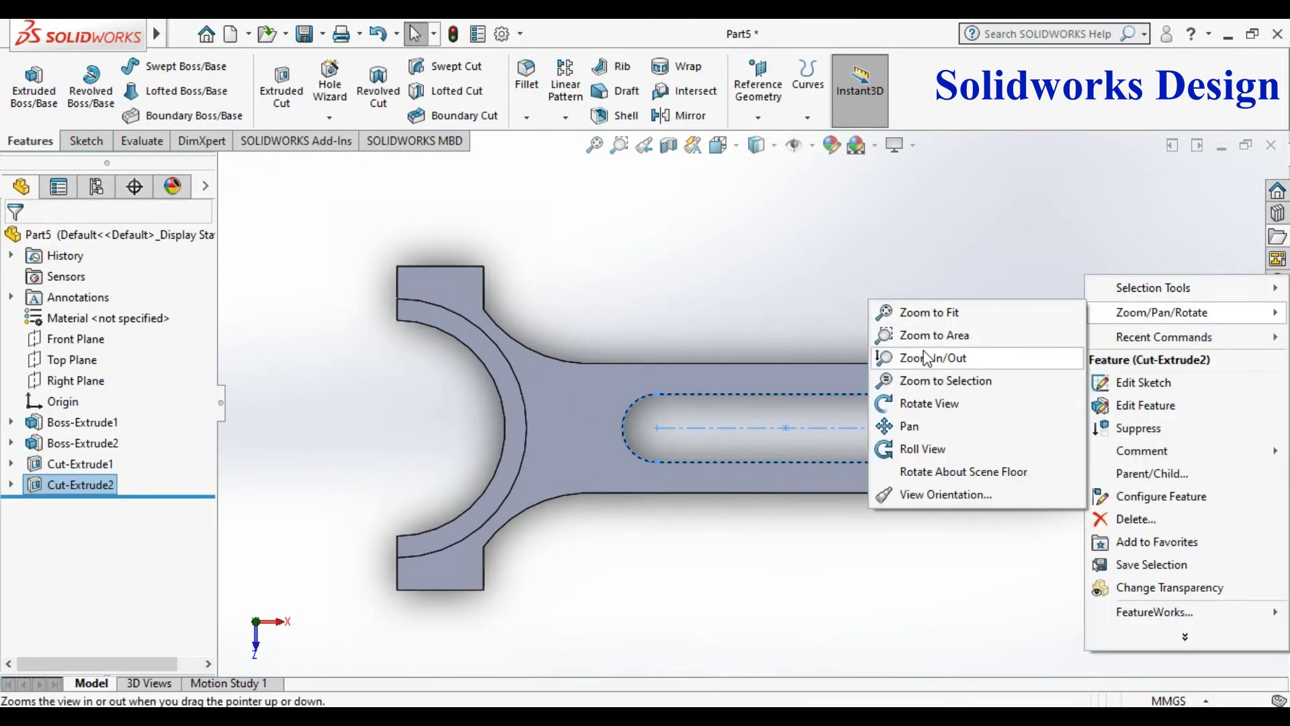
pyautogui.click(930, 405)
pyautogui.moveTo(1119, 463); pyautogui.dragTo(802, 305)
pyautogui.moveTo(864, 198); pyautogui.dragTo(899, 218)
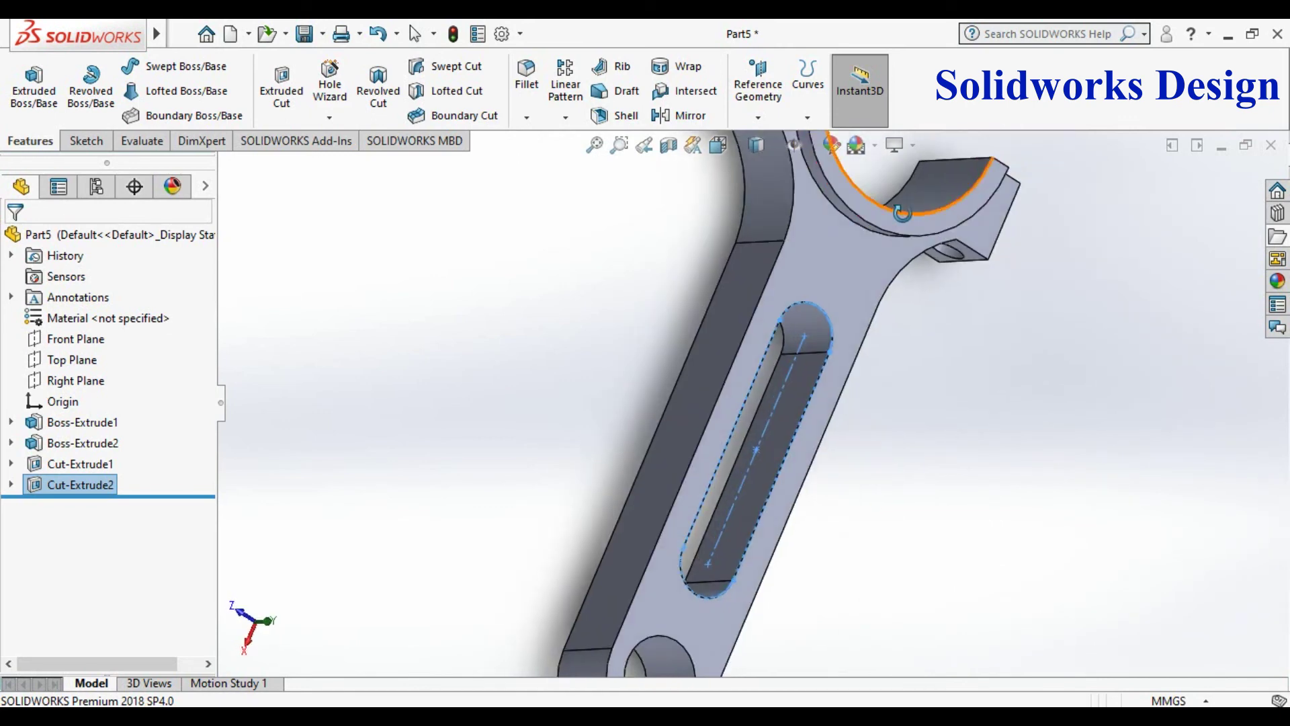
pyautogui.scroll(3, 904, 213)
pyautogui.scroll(-3, 826, 262)
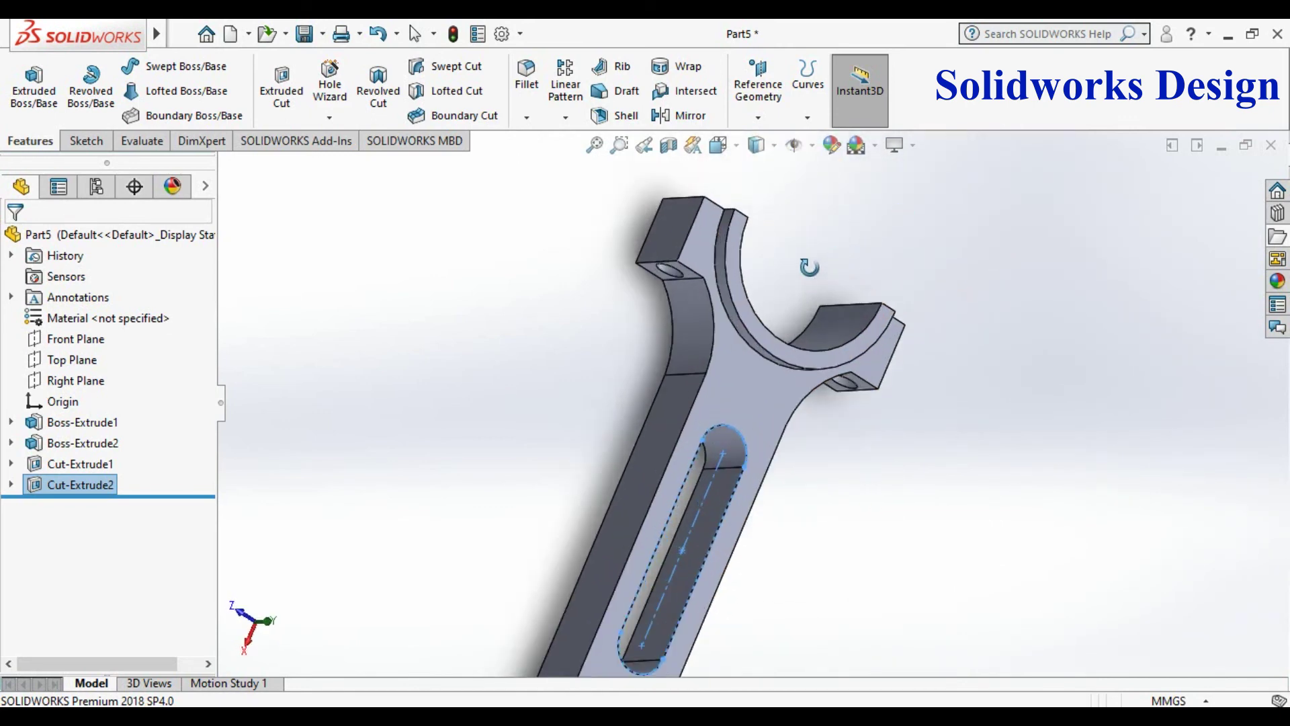
pyautogui.click(536, 118)
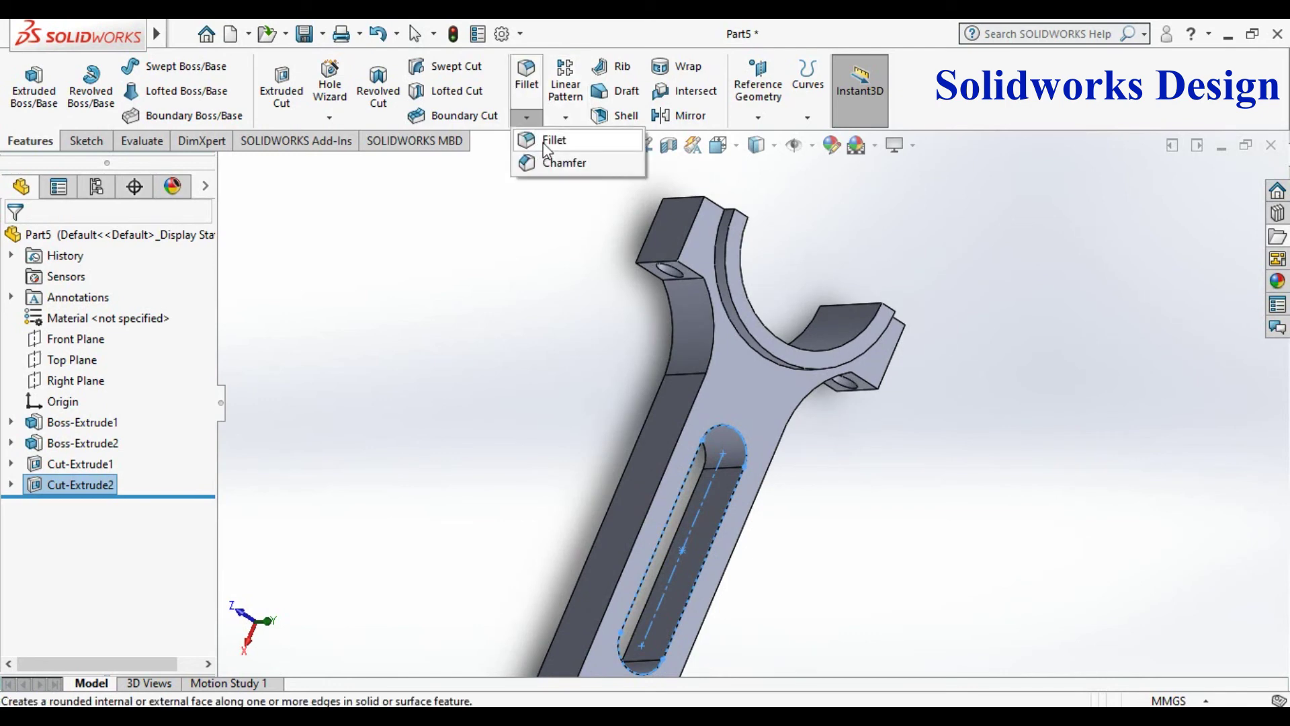
pyautogui.click(551, 136)
pyautogui.click(732, 329)
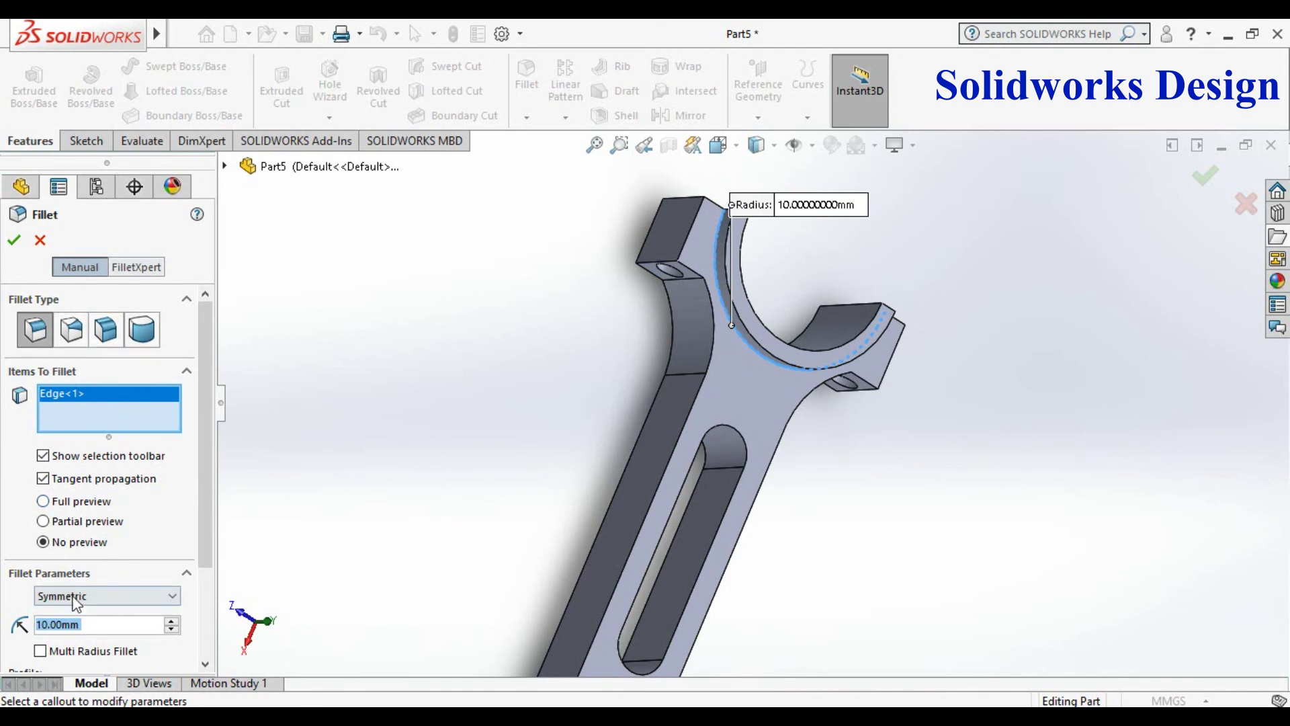
pyautogui.write('5')
pyautogui.press('Return')
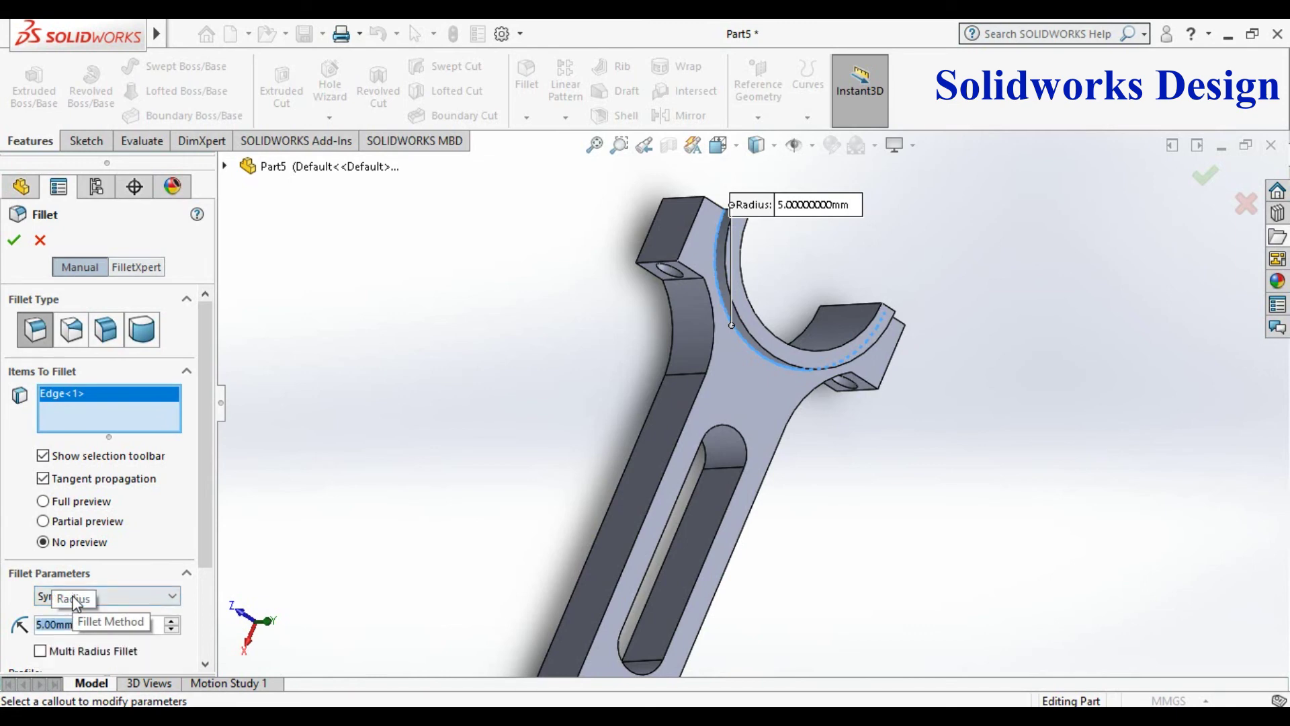
pyautogui.click(15, 241)
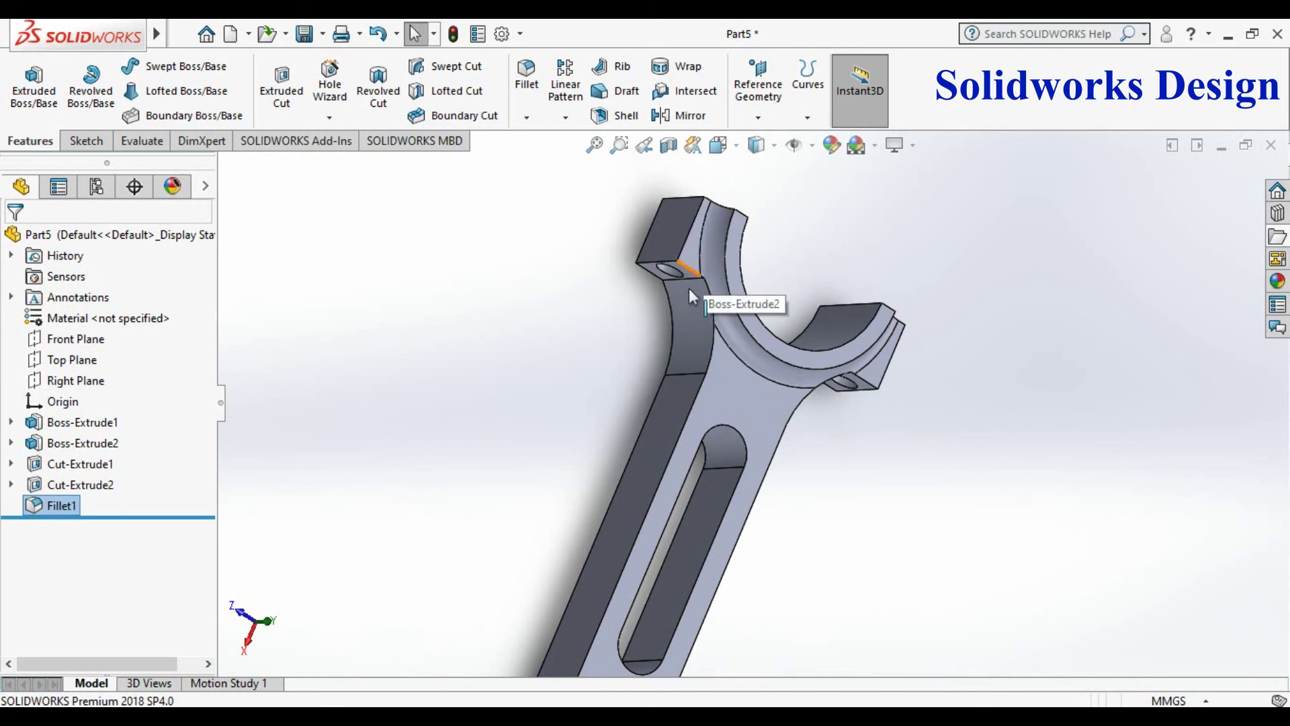
# - Add a 5 mm fillet to the matching rim edge of the half-ring on the part's opposite face
pyautogui.scroll(3, 724, 342)
pyautogui.scroll(-2, 806, 430)
pyautogui.scroll(4, 755, 446)
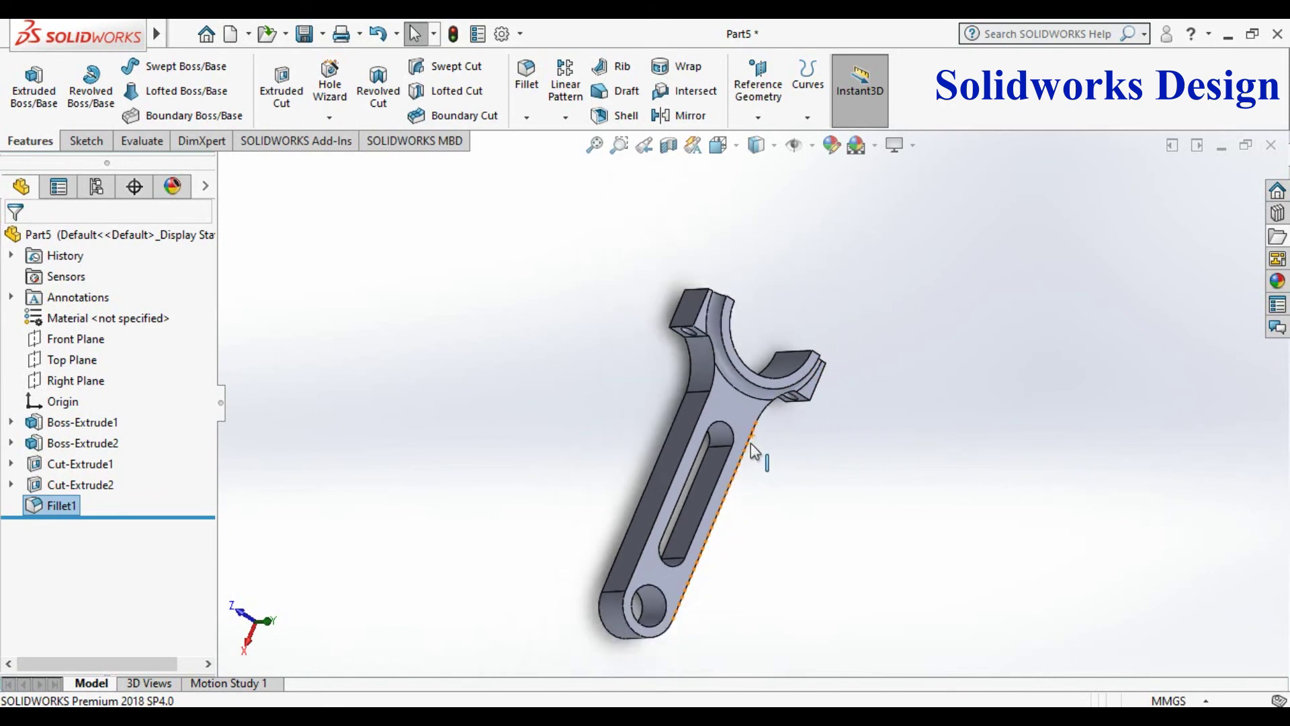
pyautogui.scroll(-2, 712, 544)
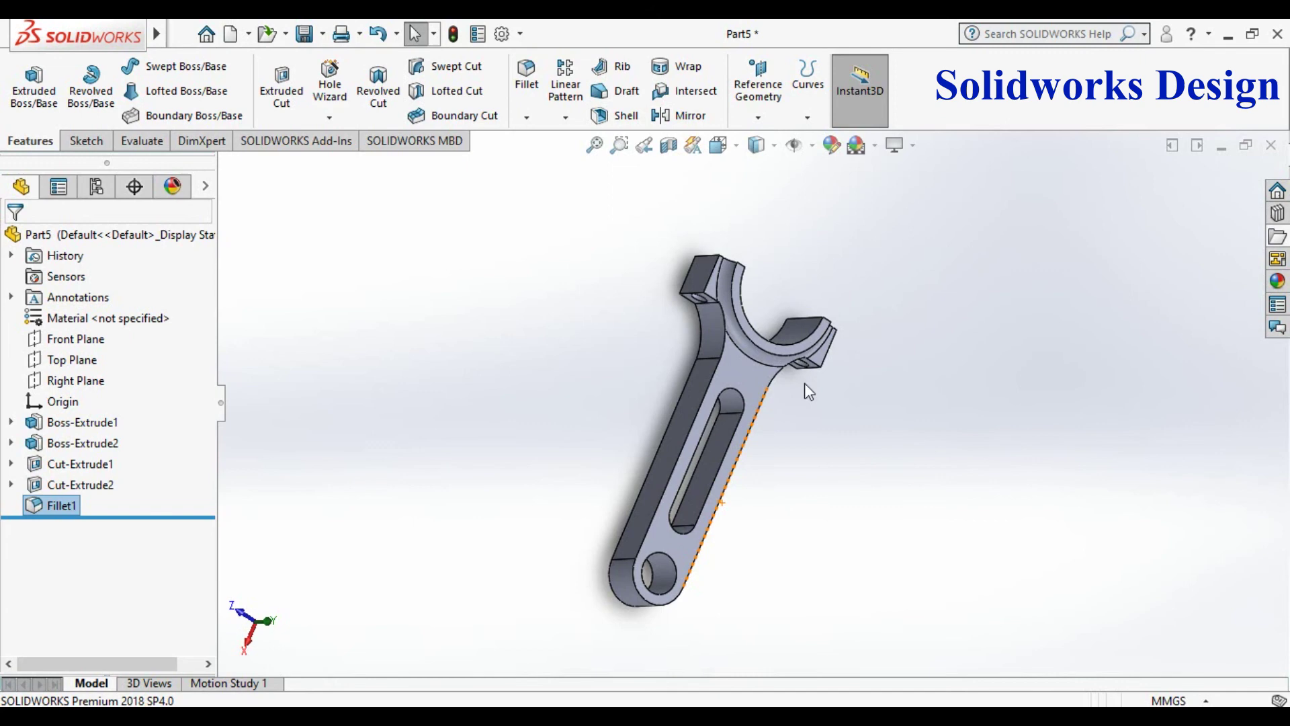
pyautogui.rightClick(949, 317)
pyautogui.moveTo(978, 302)
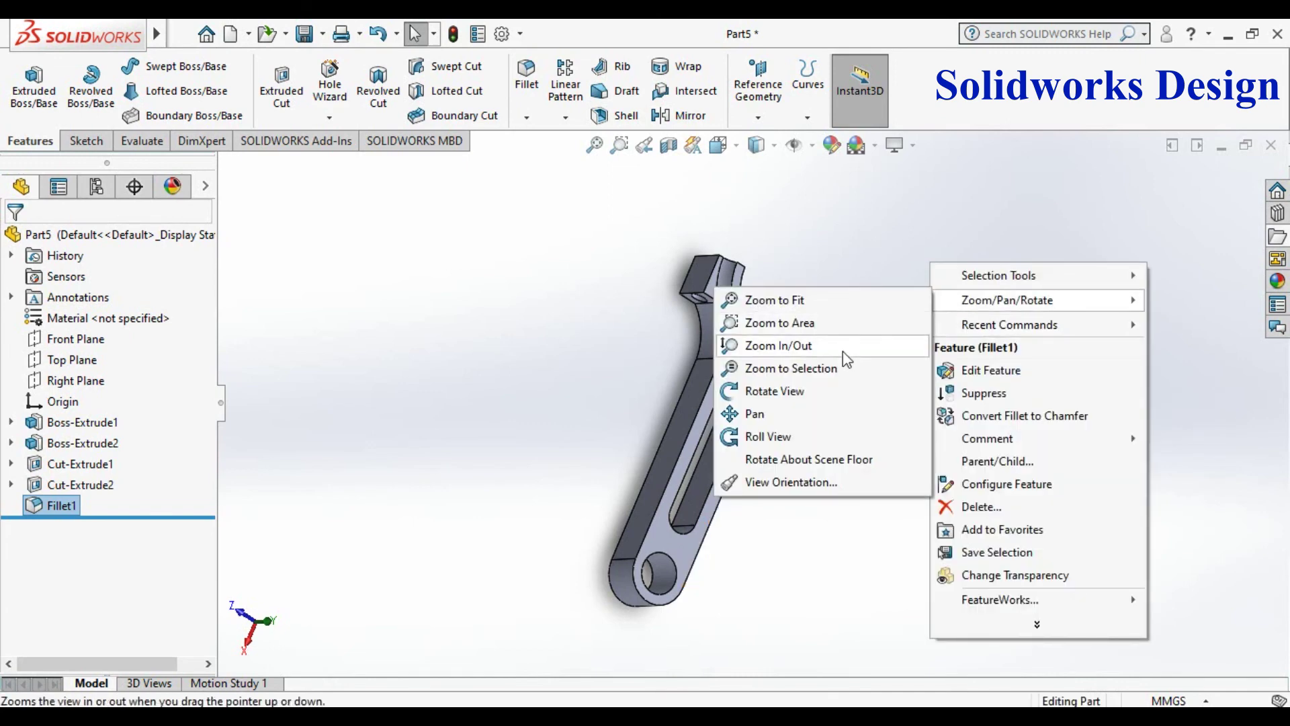
pyautogui.click(839, 397)
pyautogui.moveTo(838, 394); pyautogui.dragTo(718, 197)
pyautogui.click(527, 117)
pyautogui.click(550, 135)
pyautogui.scroll(-5, 692, 296)
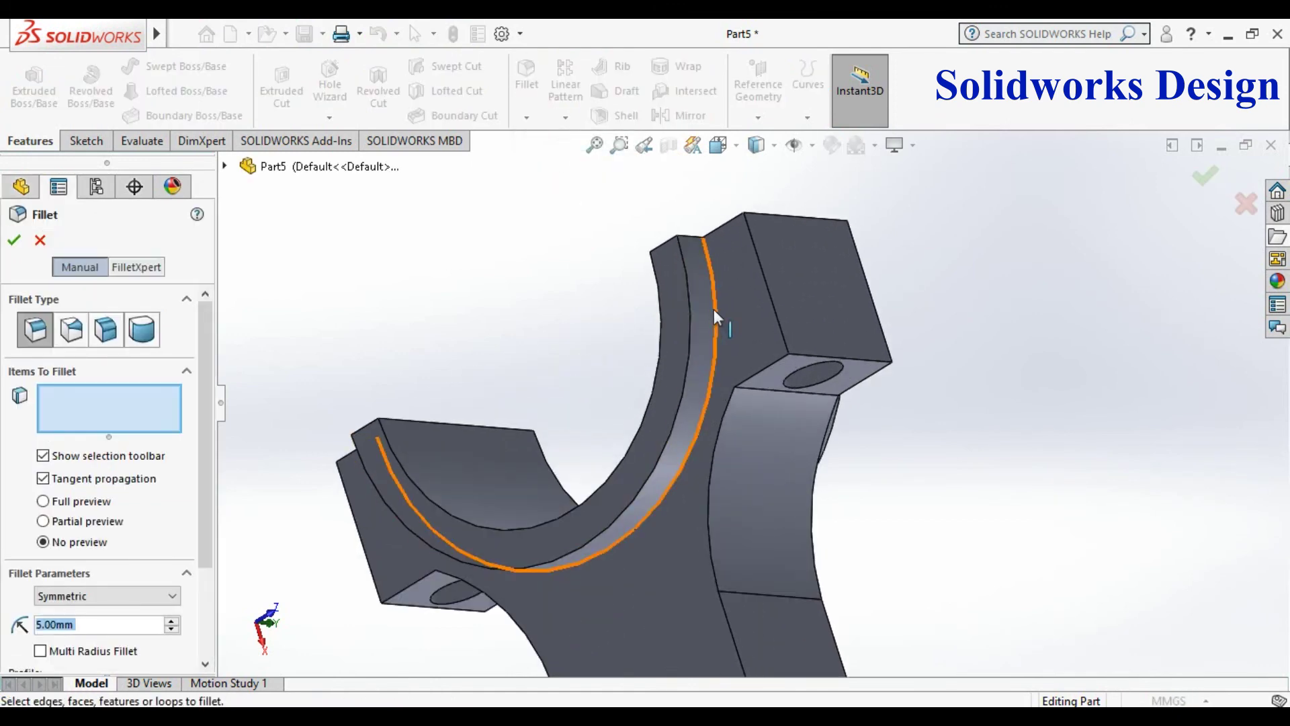
pyautogui.click(715, 309)
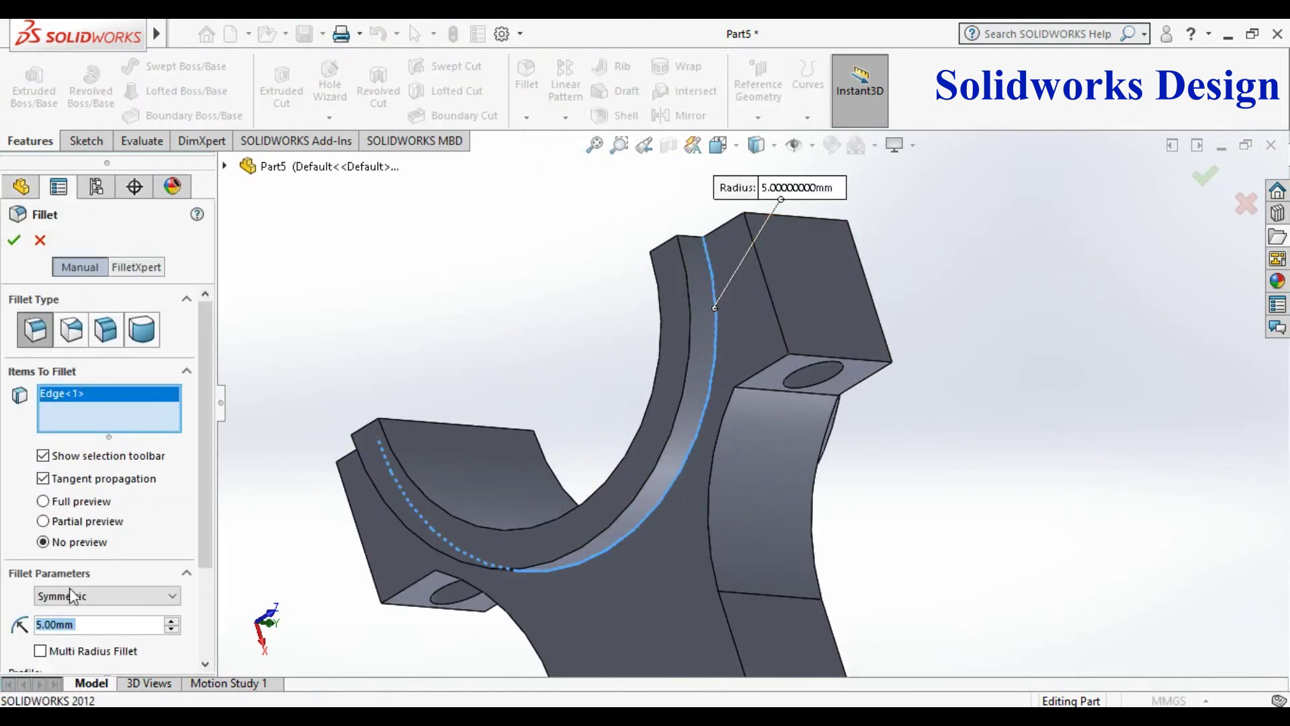
pyautogui.click(14, 240)
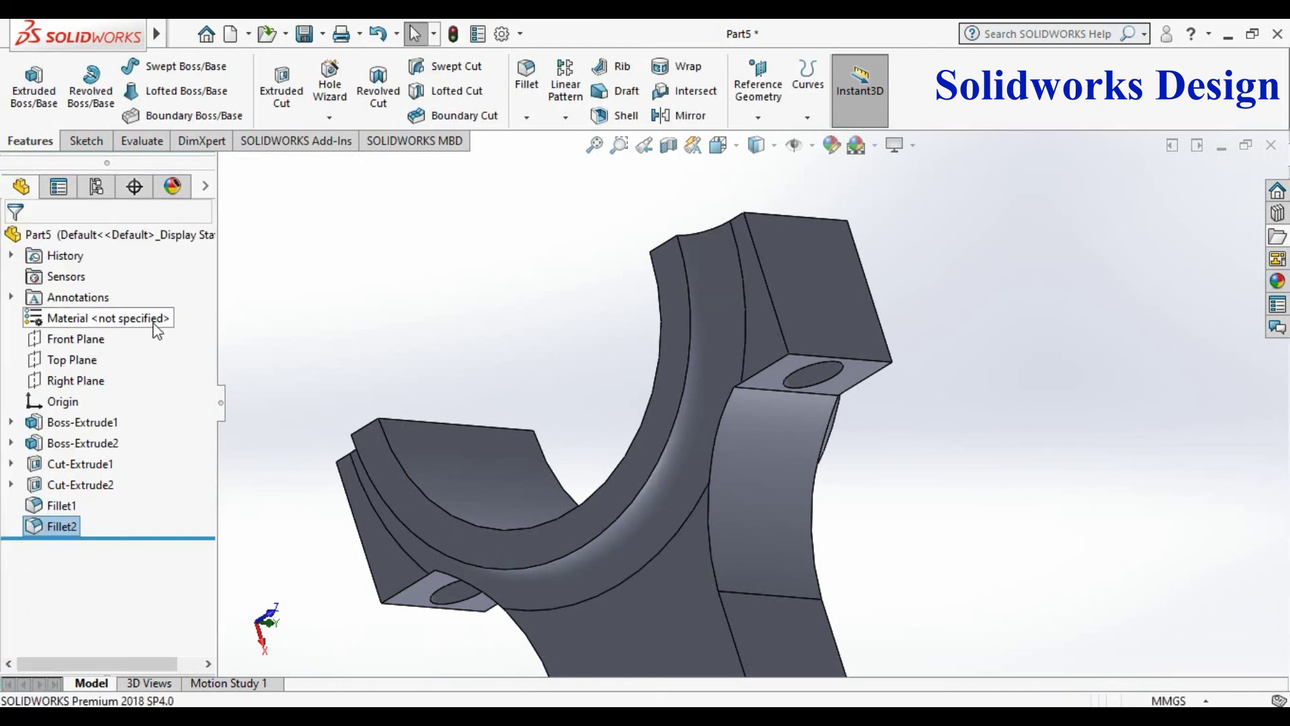
# - Fillet the arm's outer contour edge, starting from the curve beside the lug, with a 2 mm radius and tangent propagation
pyautogui.scroll(3, 760, 404)
pyautogui.scroll(2, 766, 402)
pyautogui.rightClick(980, 322)
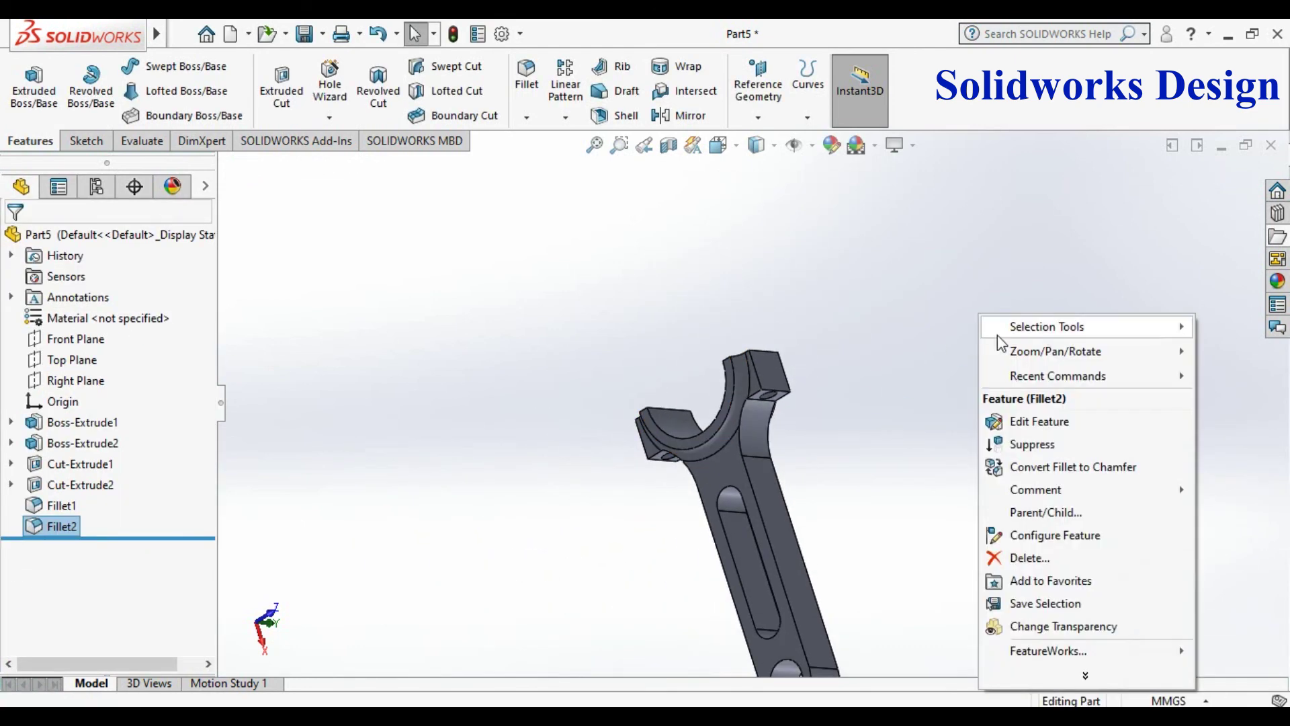
pyautogui.moveTo(1014, 351)
pyautogui.click(816, 442)
pyautogui.moveTo(817, 442)
pyautogui.mouseDown()
pyautogui.moveTo(869, 452)
pyautogui.moveTo(803, 456)
pyautogui.moveTo(746, 340)
pyautogui.moveTo(895, 547)
pyautogui.moveTo(815, 446)
pyautogui.moveTo(907, 363)
pyautogui.moveTo(928, 513)
pyautogui.moveTo(887, 475)
pyautogui.moveTo(930, 389)
pyautogui.moveTo(988, 412)
pyautogui.moveTo(829, 464)
pyautogui.mouseUp()
pyautogui.click(537, 115)
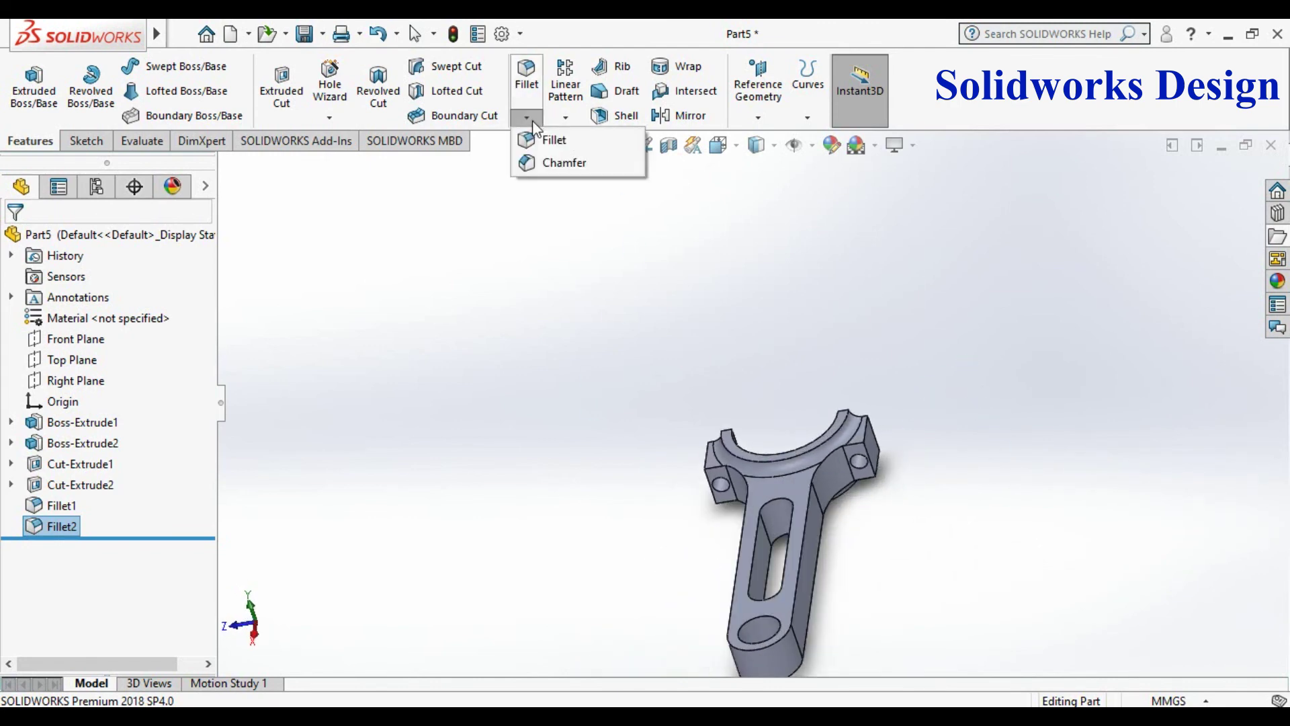
pyautogui.click(547, 137)
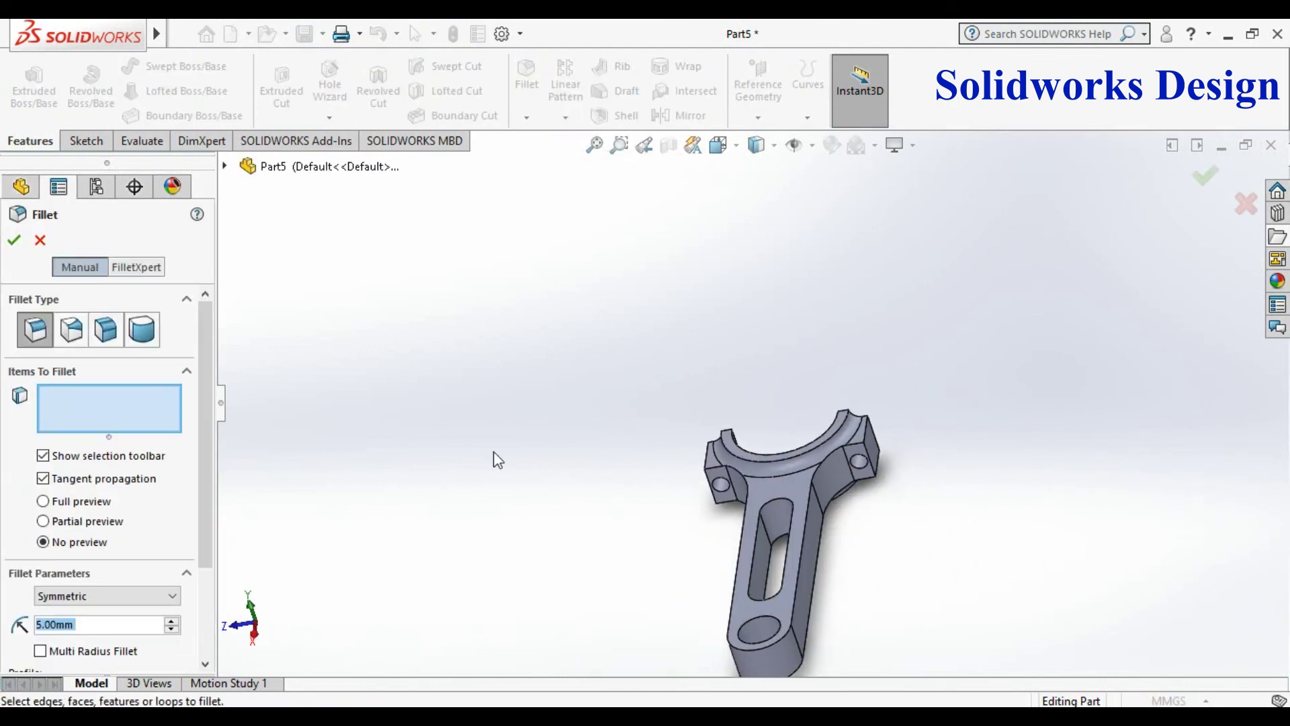
pyautogui.click(828, 458)
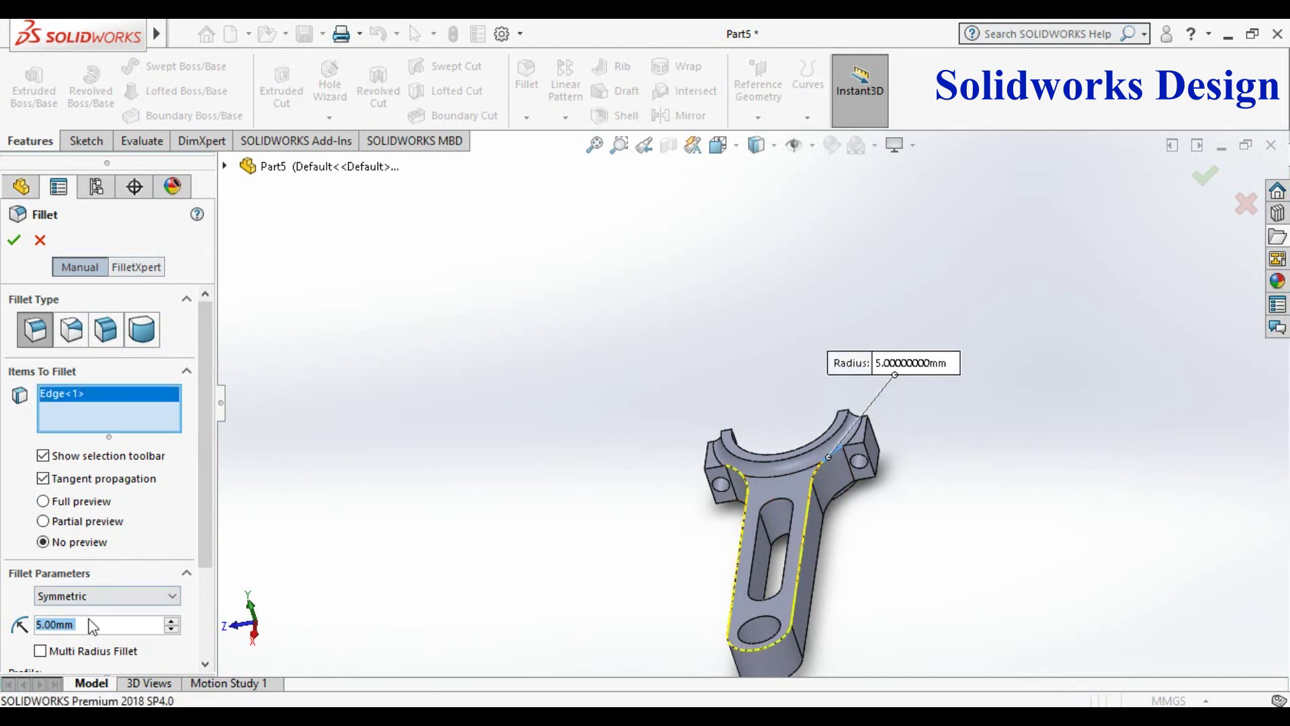
pyautogui.write('2')
pyautogui.press('Return')
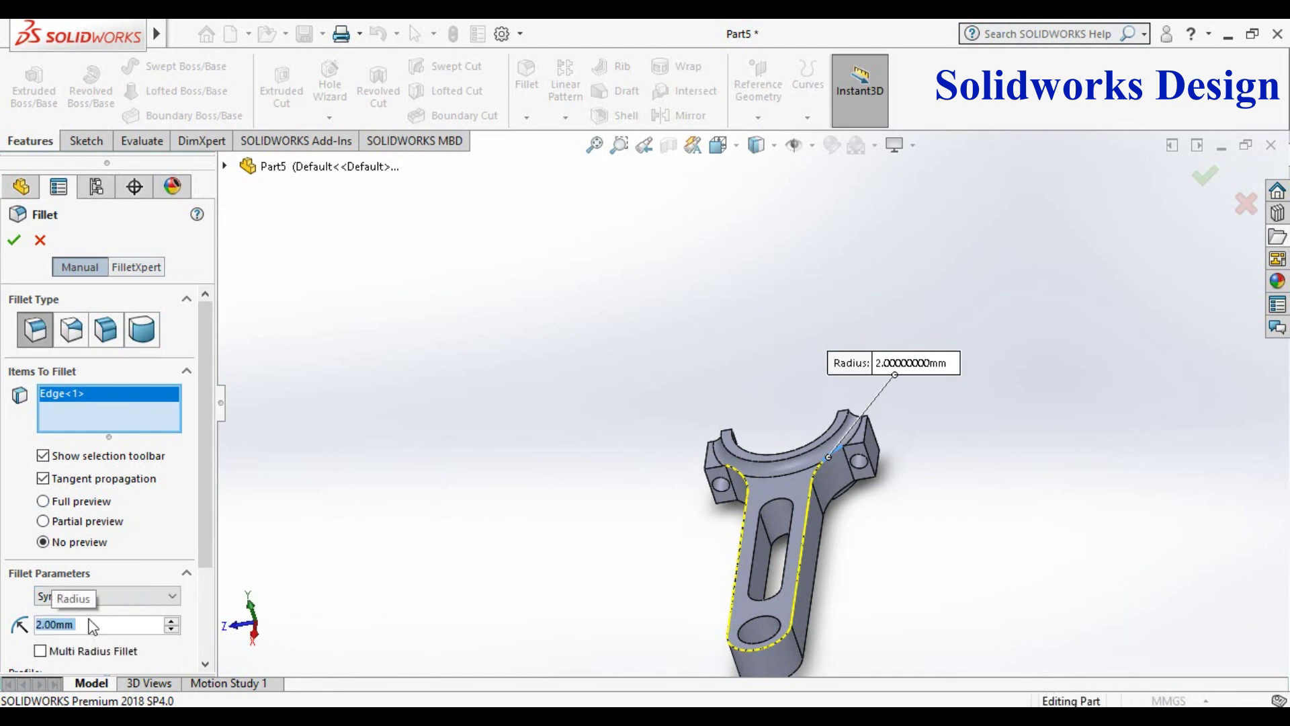
pyautogui.click(15, 240)
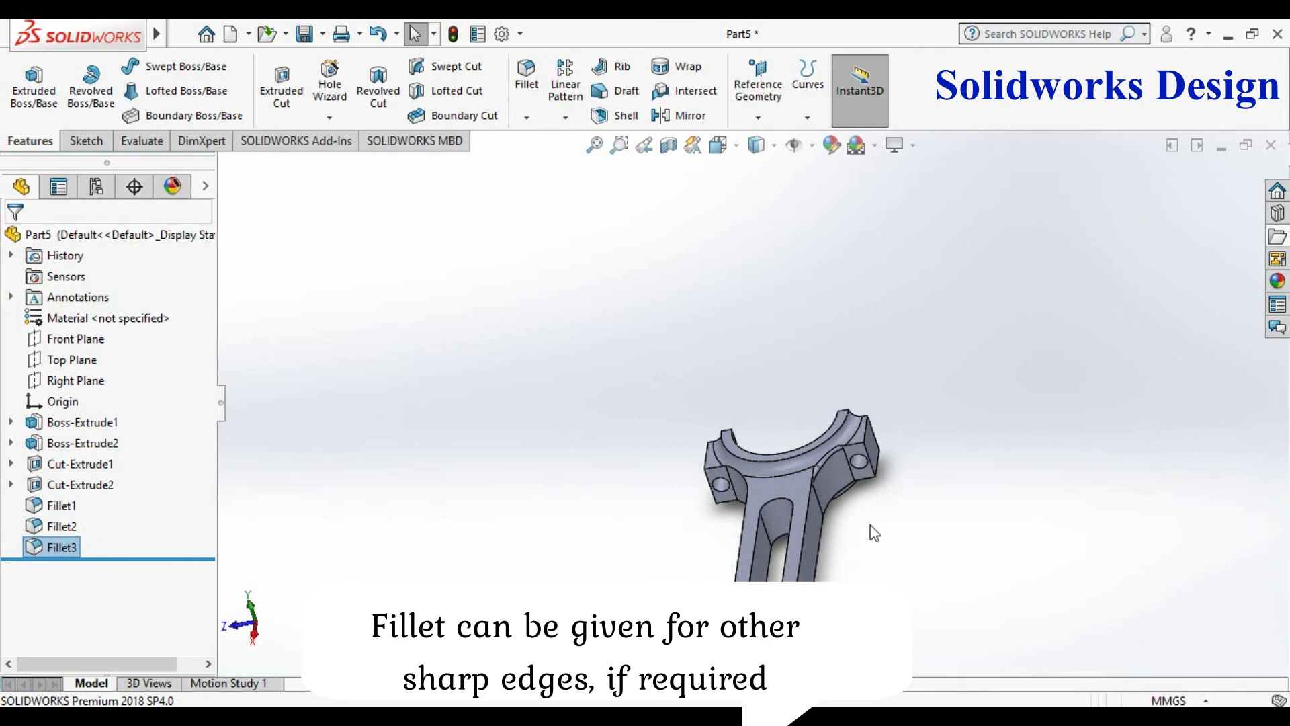
# - Apply the same 2 mm tangent-propagated fillet to the arm's outer contour edge on the opposite face
pyautogui.scroll(-2, 865, 527)
pyautogui.rightClick(1035, 335)
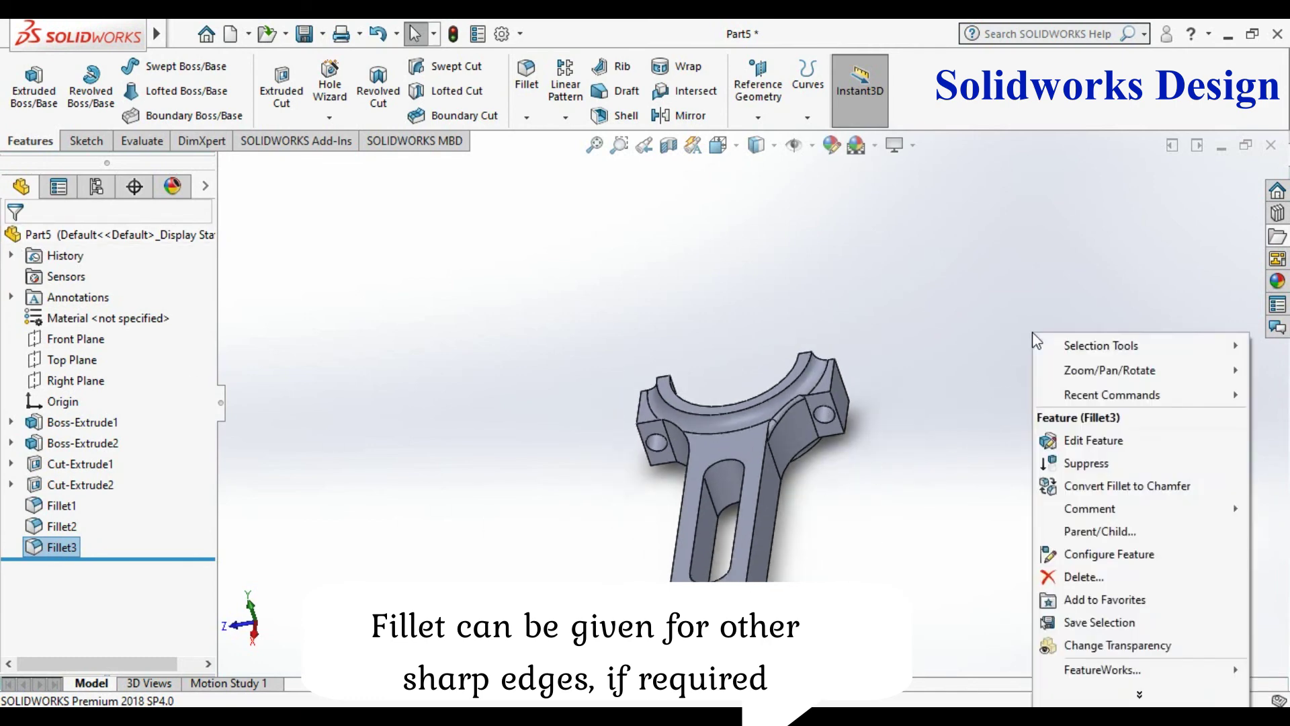
pyautogui.moveTo(1109, 370)
pyautogui.click(874, 458)
pyautogui.moveTo(874, 464); pyautogui.dragTo(749, 320)
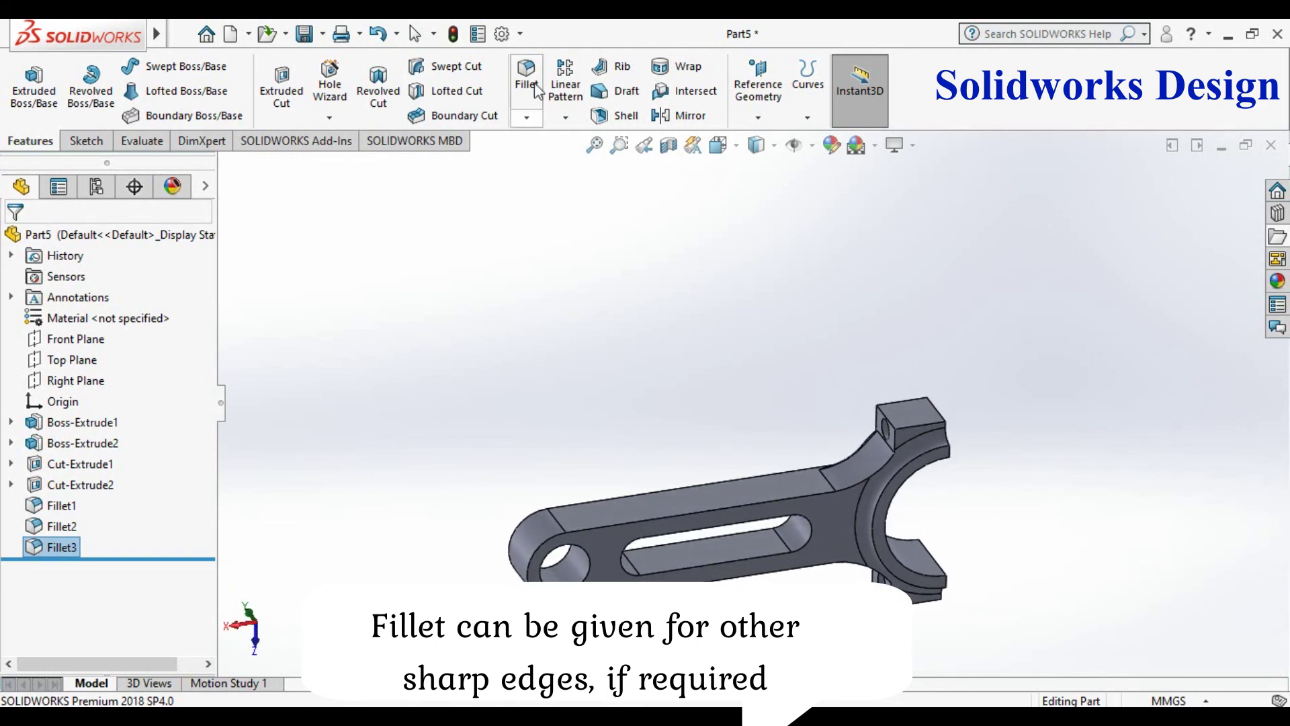
pyautogui.click(564, 120)
pyautogui.click(554, 141)
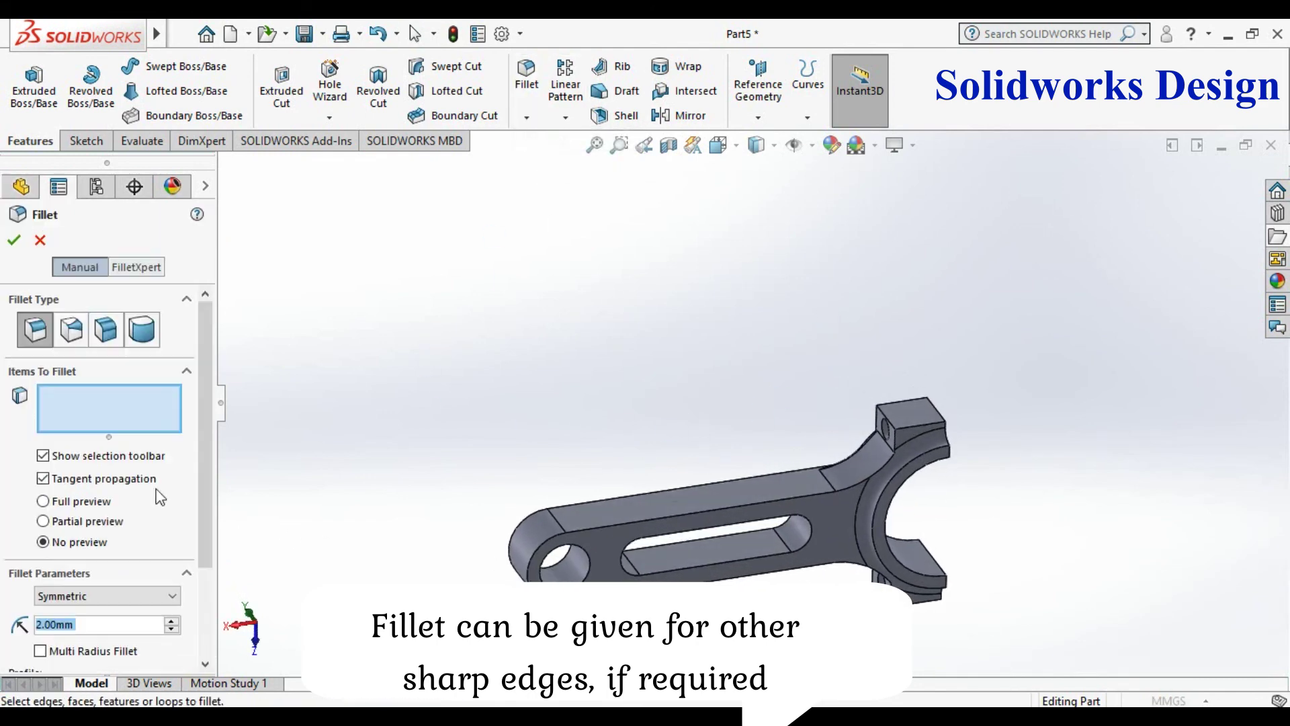
pyautogui.click(851, 490)
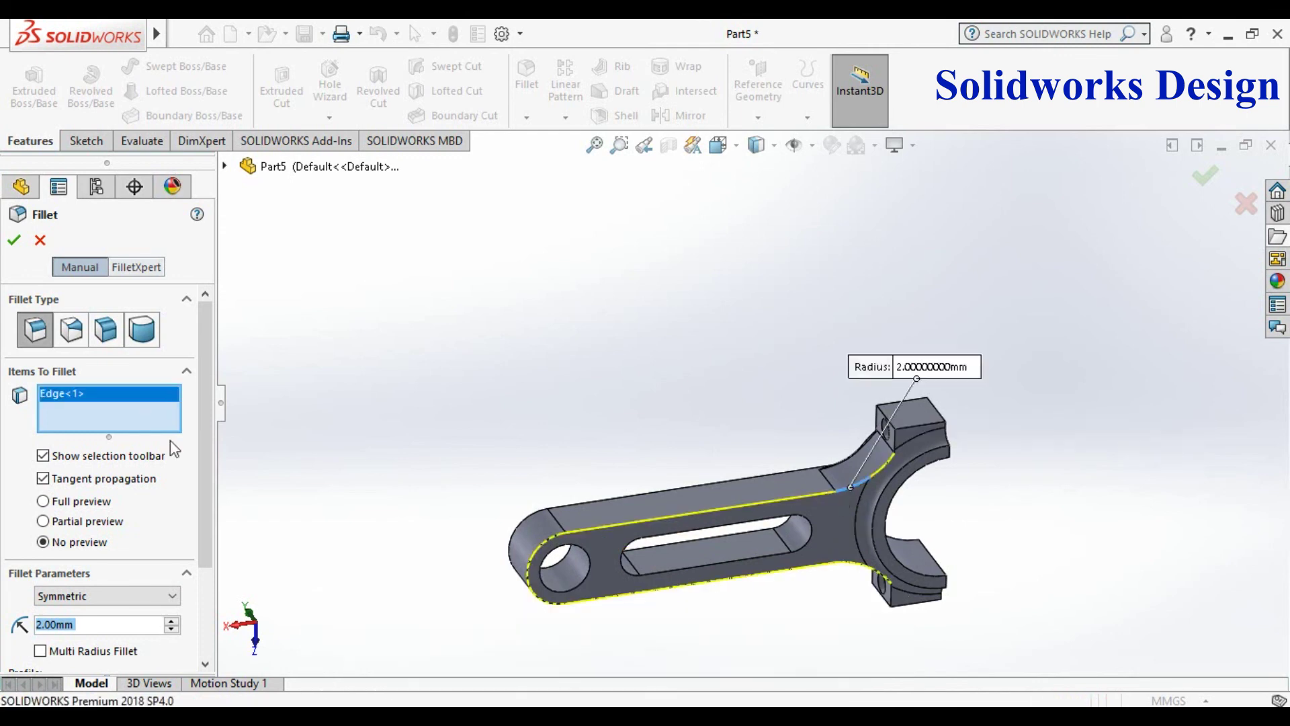
pyautogui.click(15, 241)
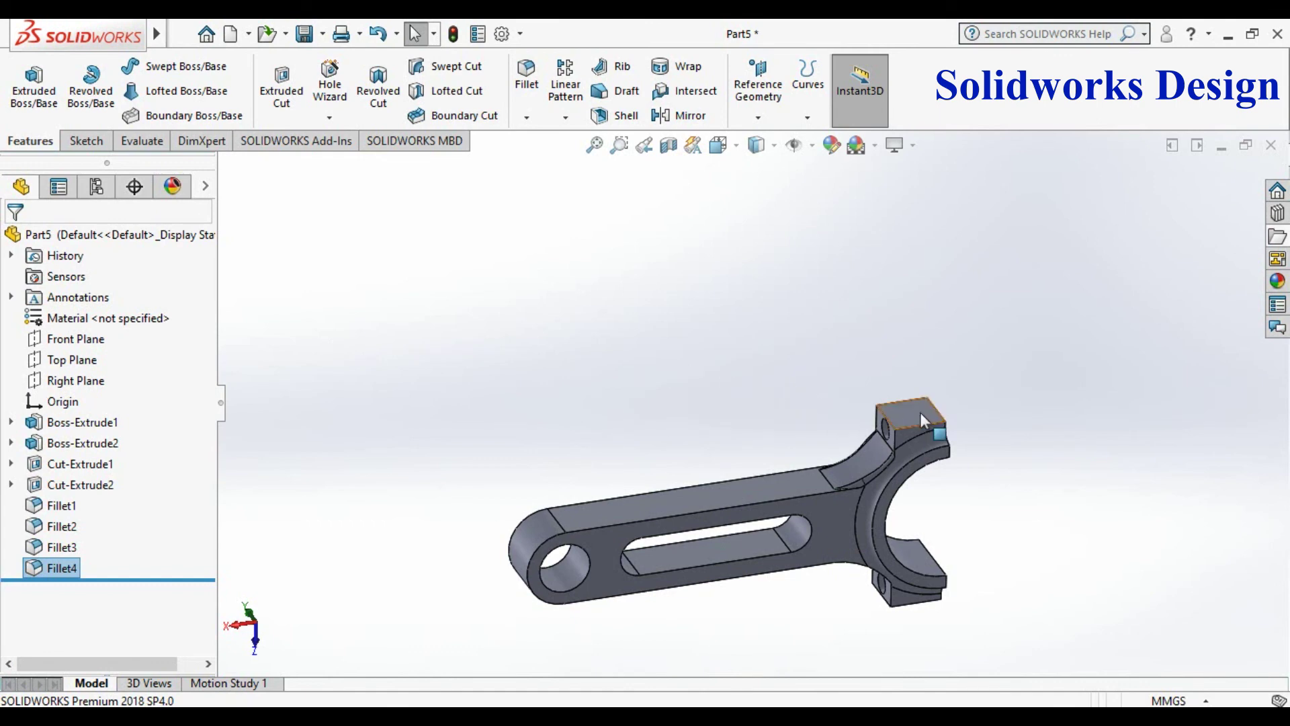
# - Examine the filleted part from several angles and set the view to isometric
pyautogui.rightClick(1021, 281)
pyautogui.moveTo(1063, 330)
pyautogui.click(873, 454)
pyautogui.moveTo(874, 454); pyautogui.dragTo(1000, 350)
pyautogui.rightClick(1009, 273)
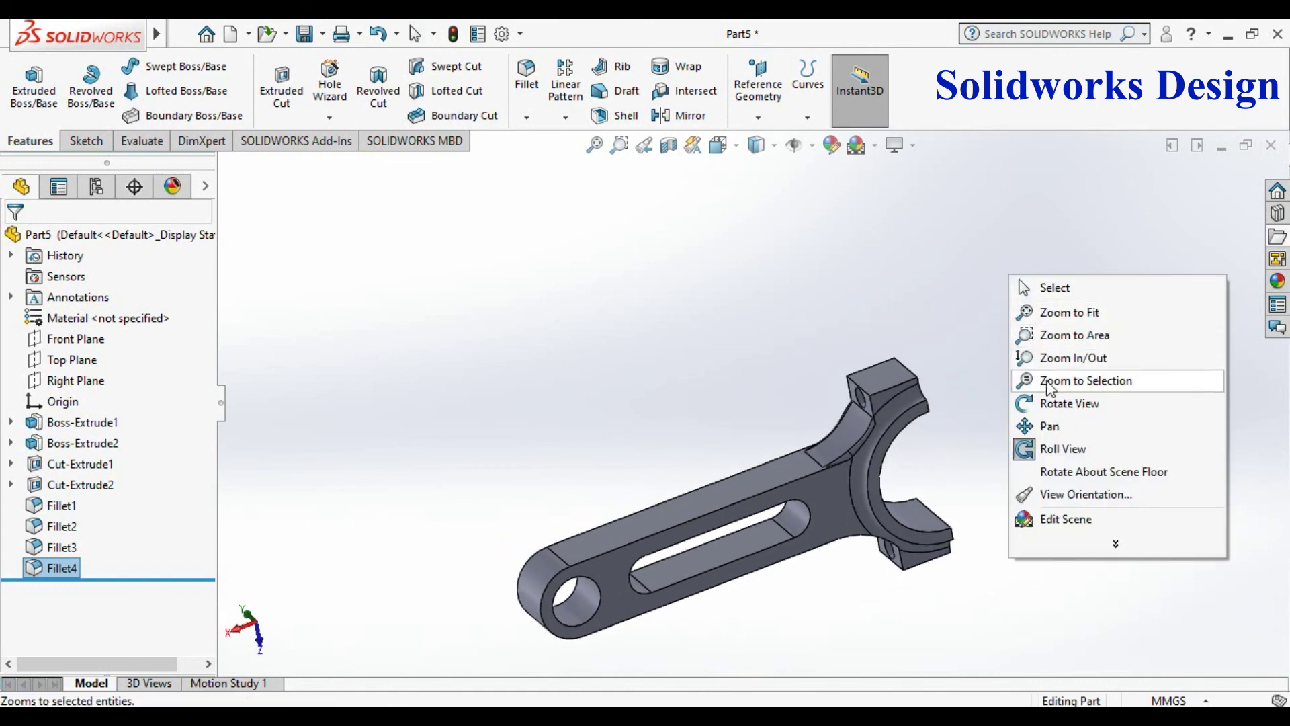
pyautogui.click(1065, 403)
pyautogui.moveTo(816, 282); pyautogui.dragTo(840, 303)
pyautogui.click(737, 149)
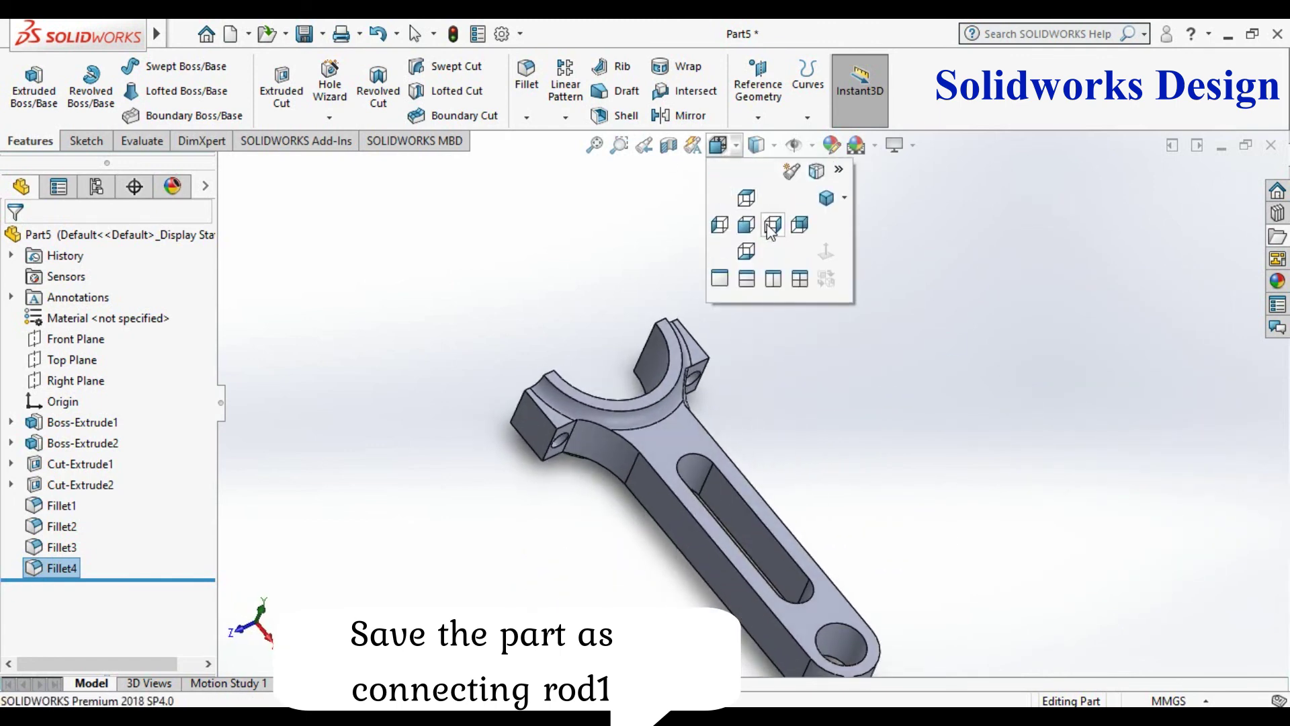
pyautogui.click(822, 200)
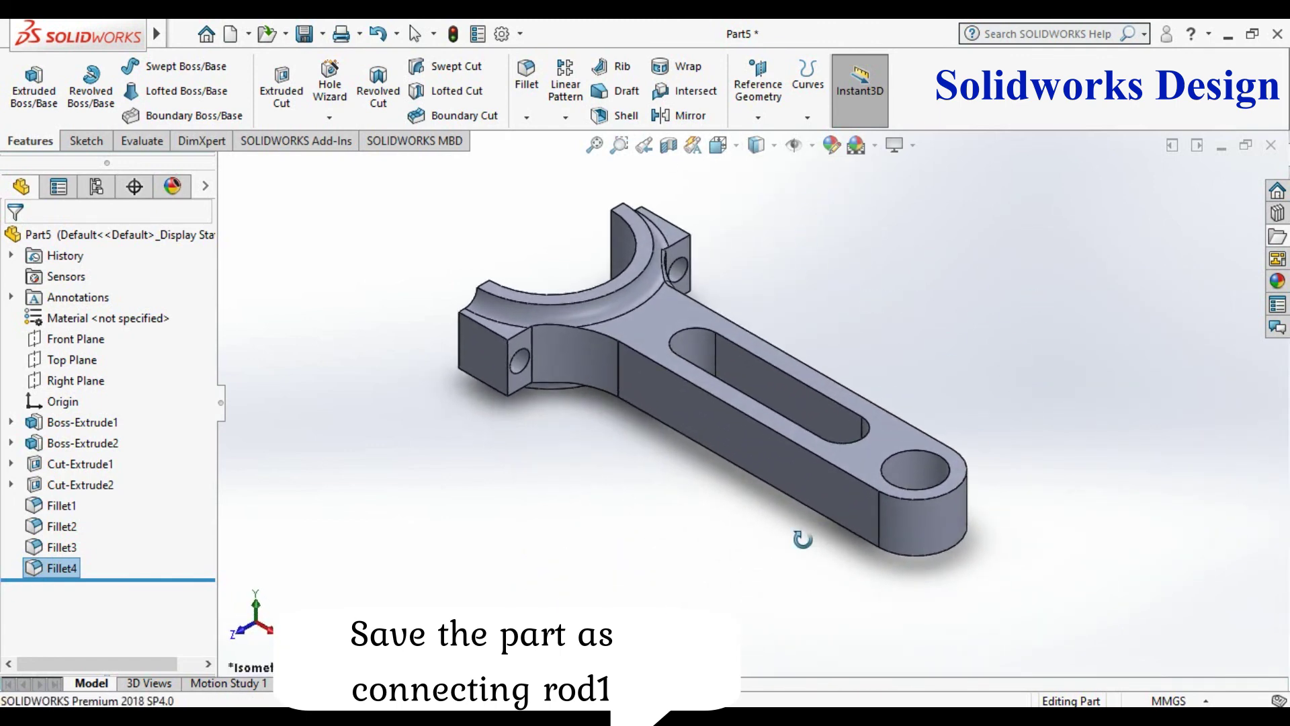